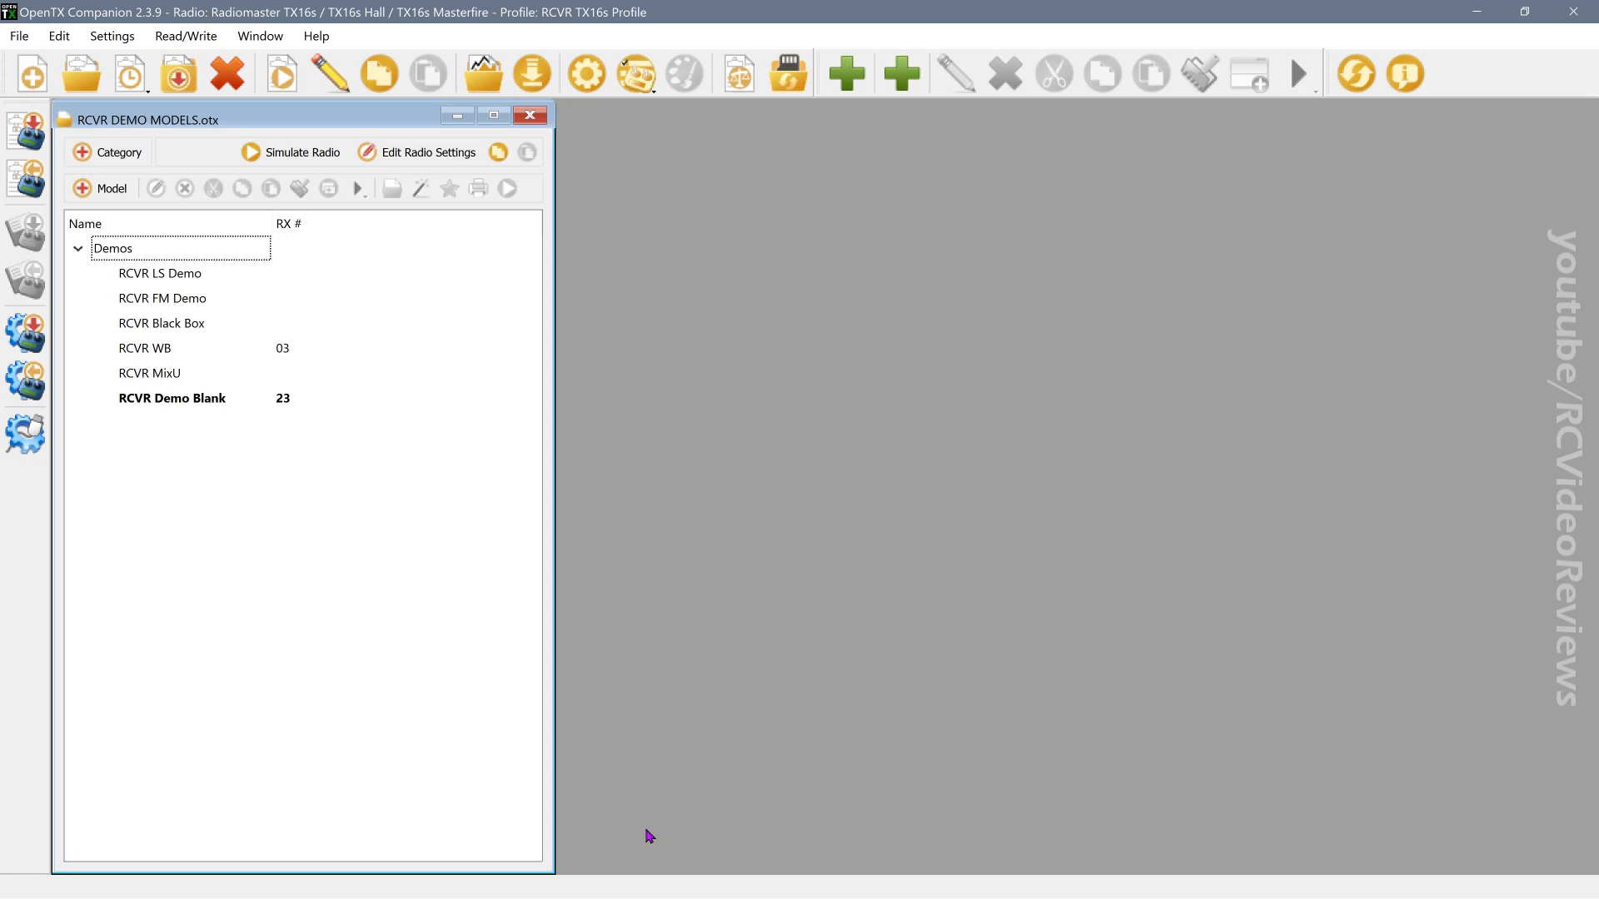
Step: Open the RCVR MixU model in an enlarged editor window and view its current outputs in the radio simulator
{"action": "double_click", "coordinate": [135, 375]}
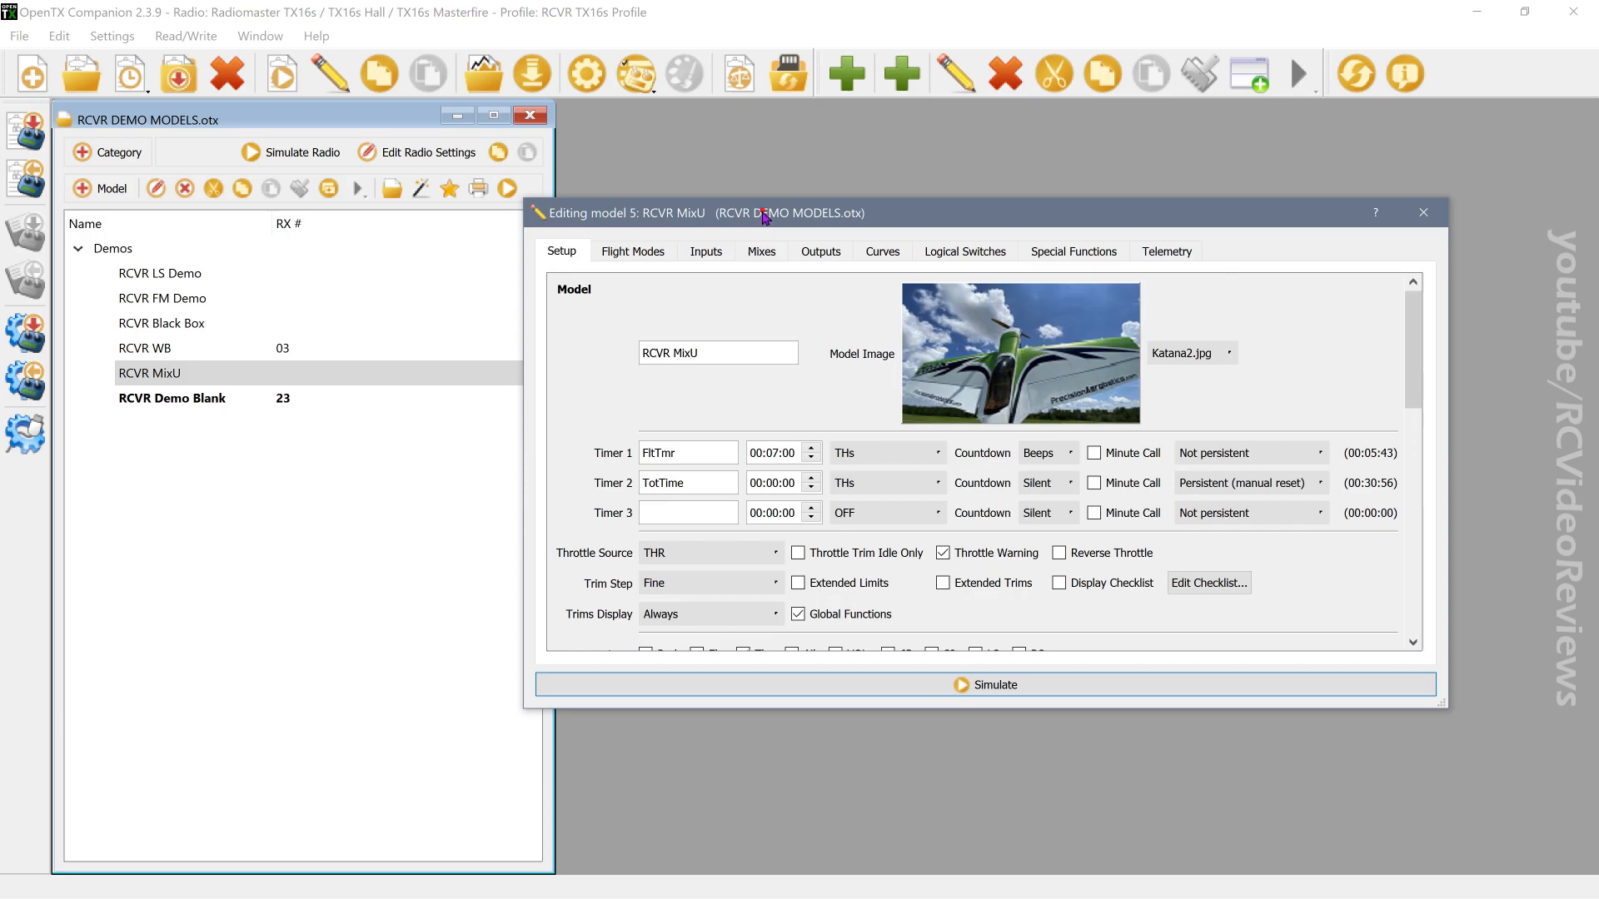
{"action": "left_click_drag", "start_coordinate": [764, 218], "coordinate": [515, 142]}
{"action": "left_click_drag", "start_coordinate": [1196, 624], "coordinate": [1488, 860]}
{"action": "left_click", "coordinate": [1332, 844]}
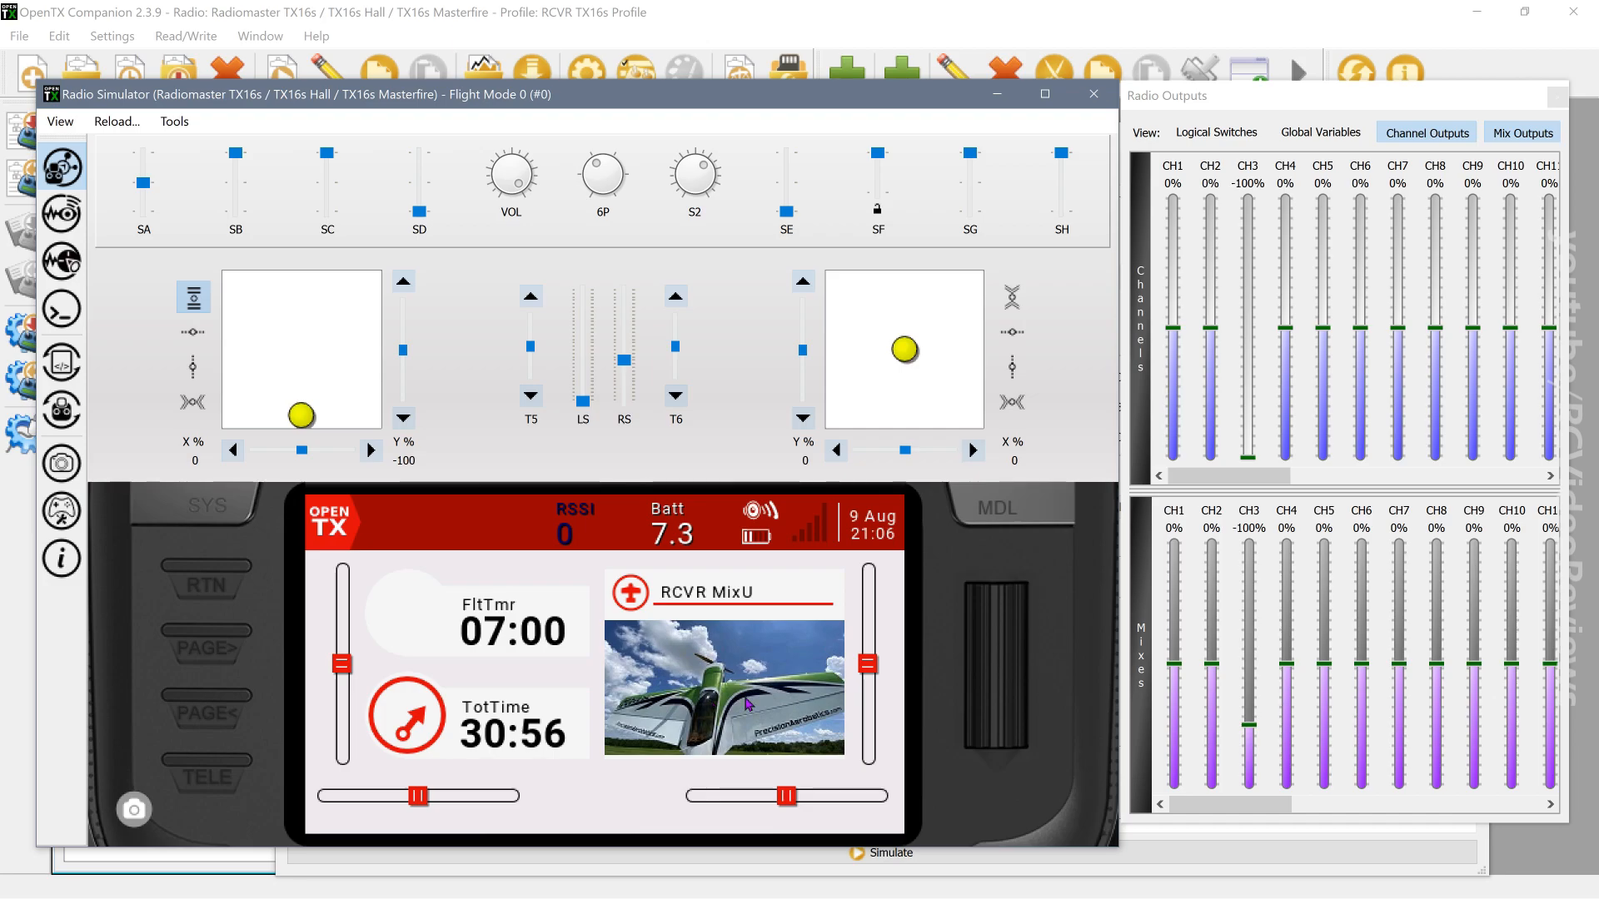
{"action": "left_click", "coordinate": [1112, 98]}
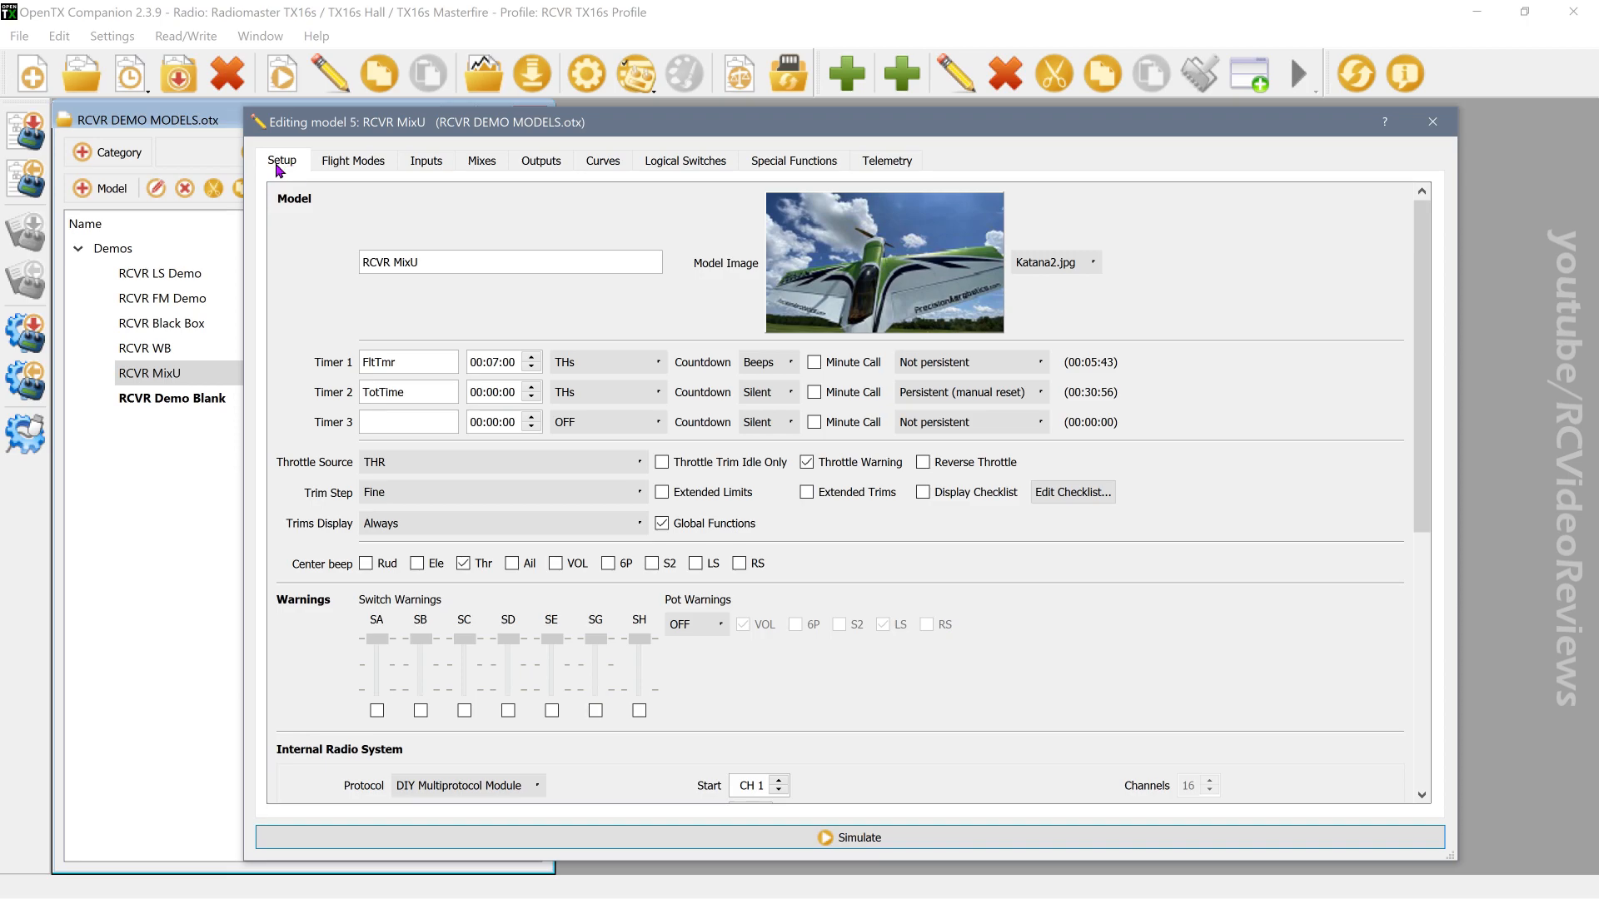
Step: Define Curve 1 as a 2-point curve named REF, with its end point at X=100 raised to 100
{"action": "left_click", "coordinate": [604, 159]}
{"action": "left_click", "coordinate": [484, 736]}
{"action": "type", "text": "REF"}
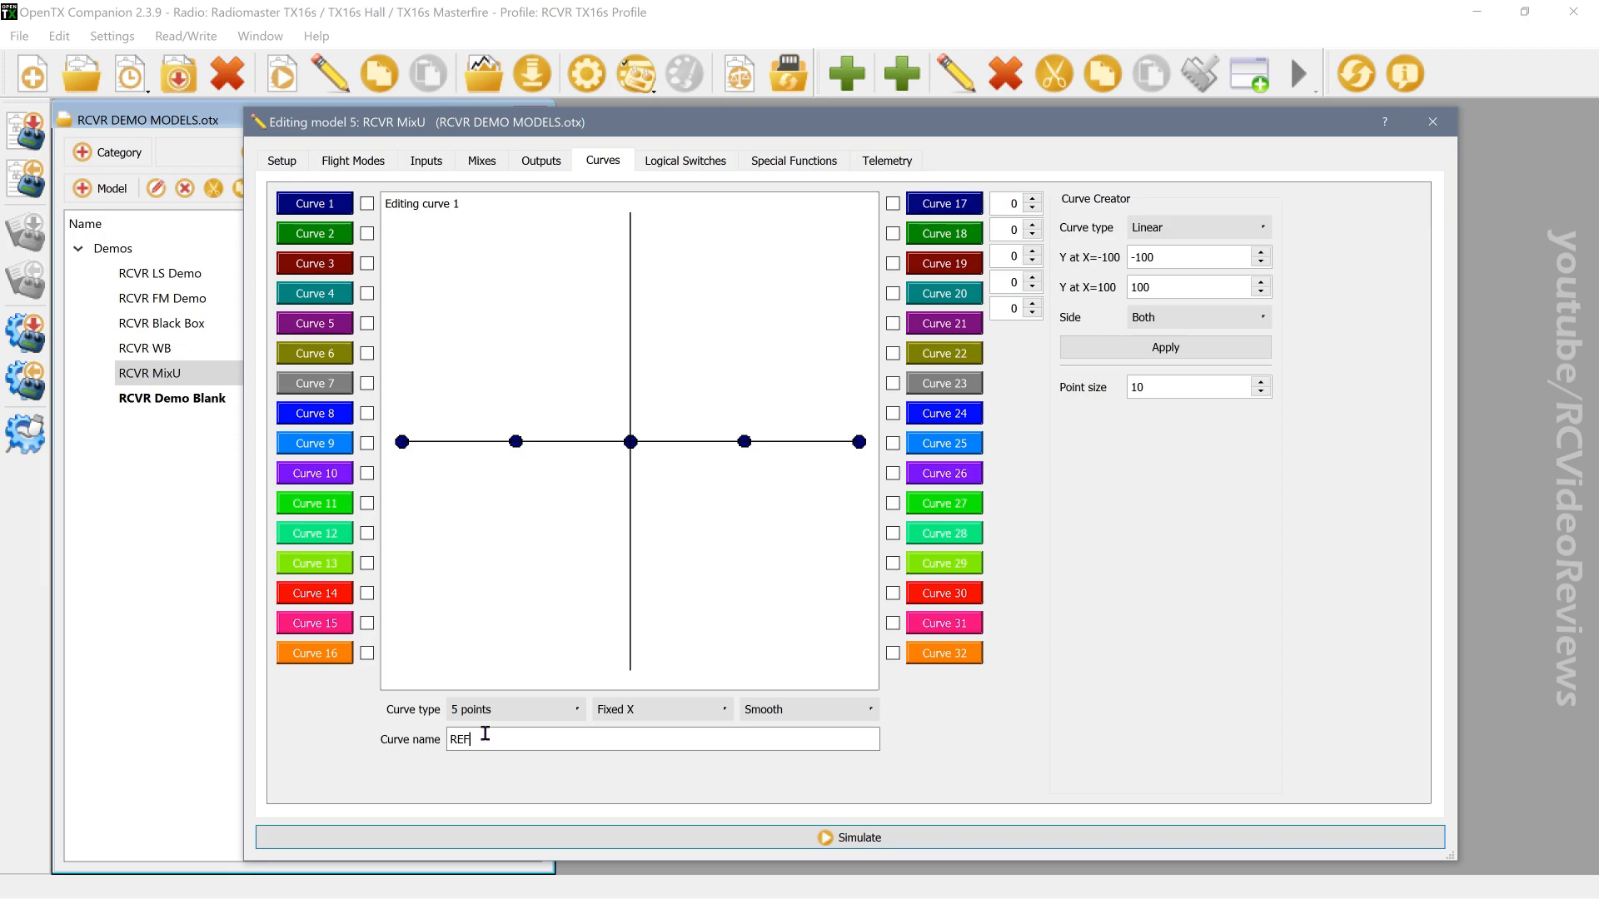
{"action": "left_click", "coordinate": [464, 708]}
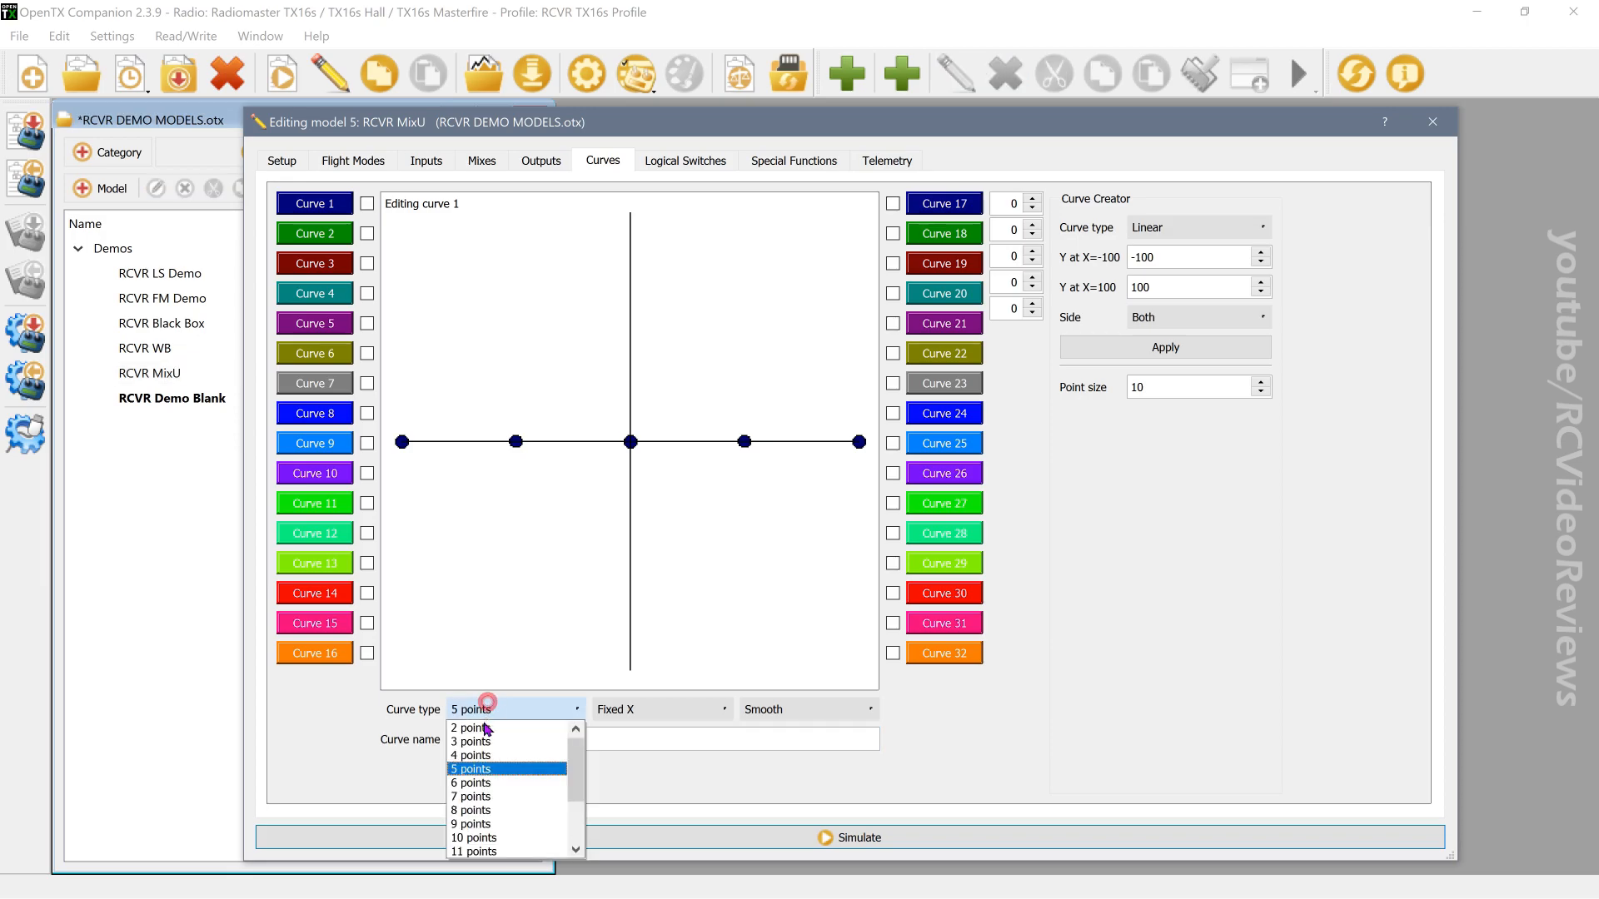
{"action": "left_click", "coordinate": [481, 730]}
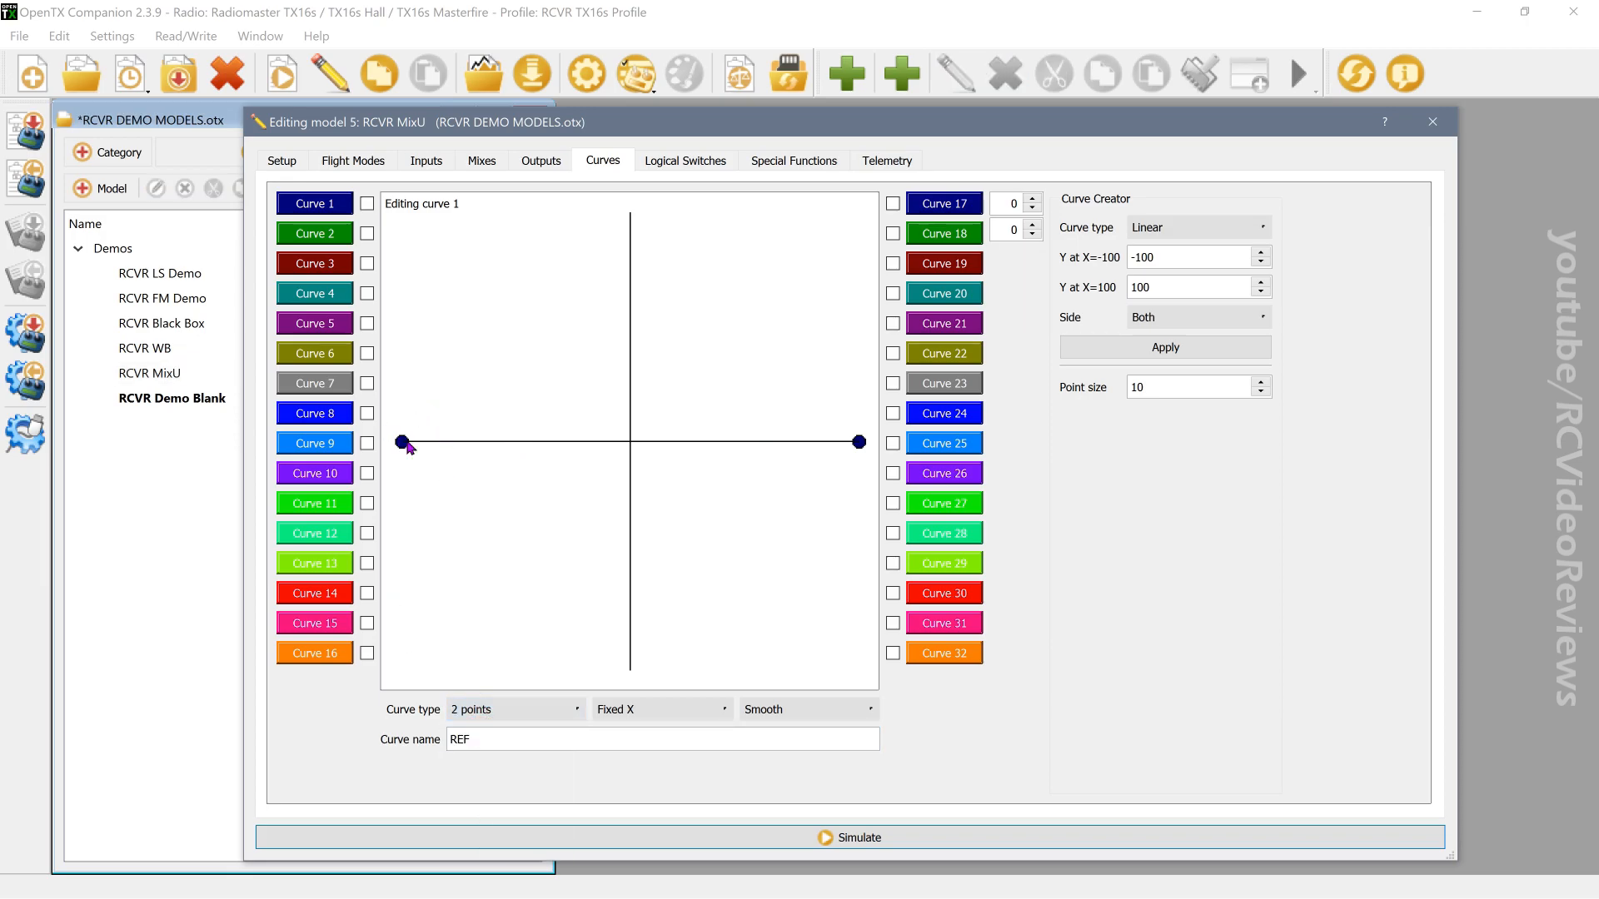
{"action": "left_click_drag", "start_coordinate": [858, 442], "coordinate": [857, 214]}
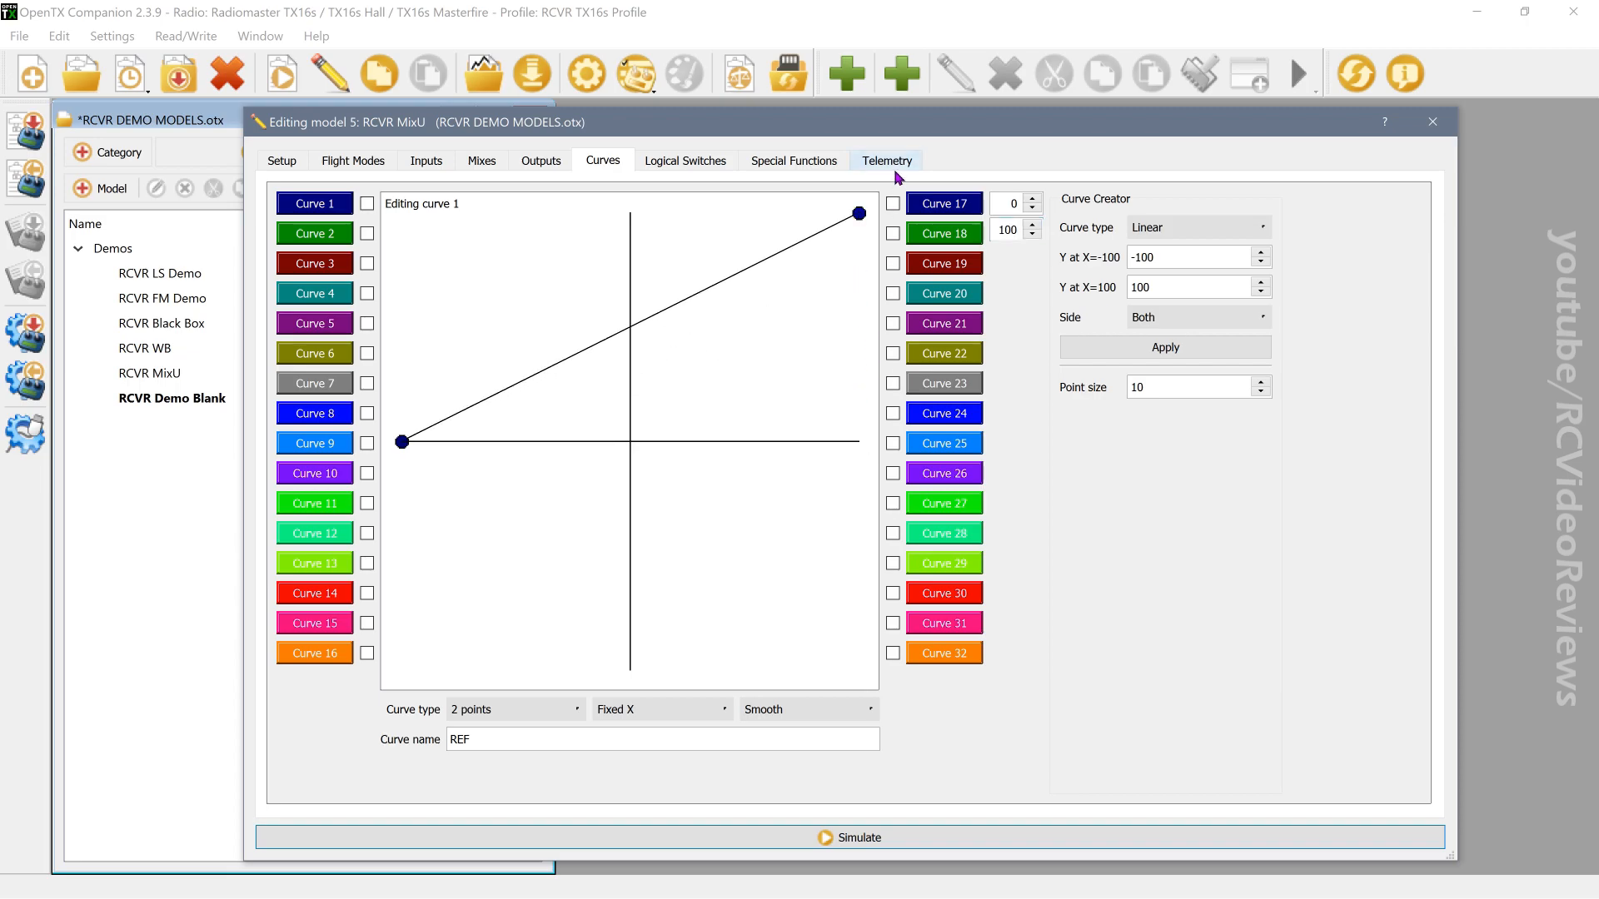
Step: Create input I10 with the input name REF, the line name REF and RS as its source
{"action": "left_click", "coordinate": [425, 160]}
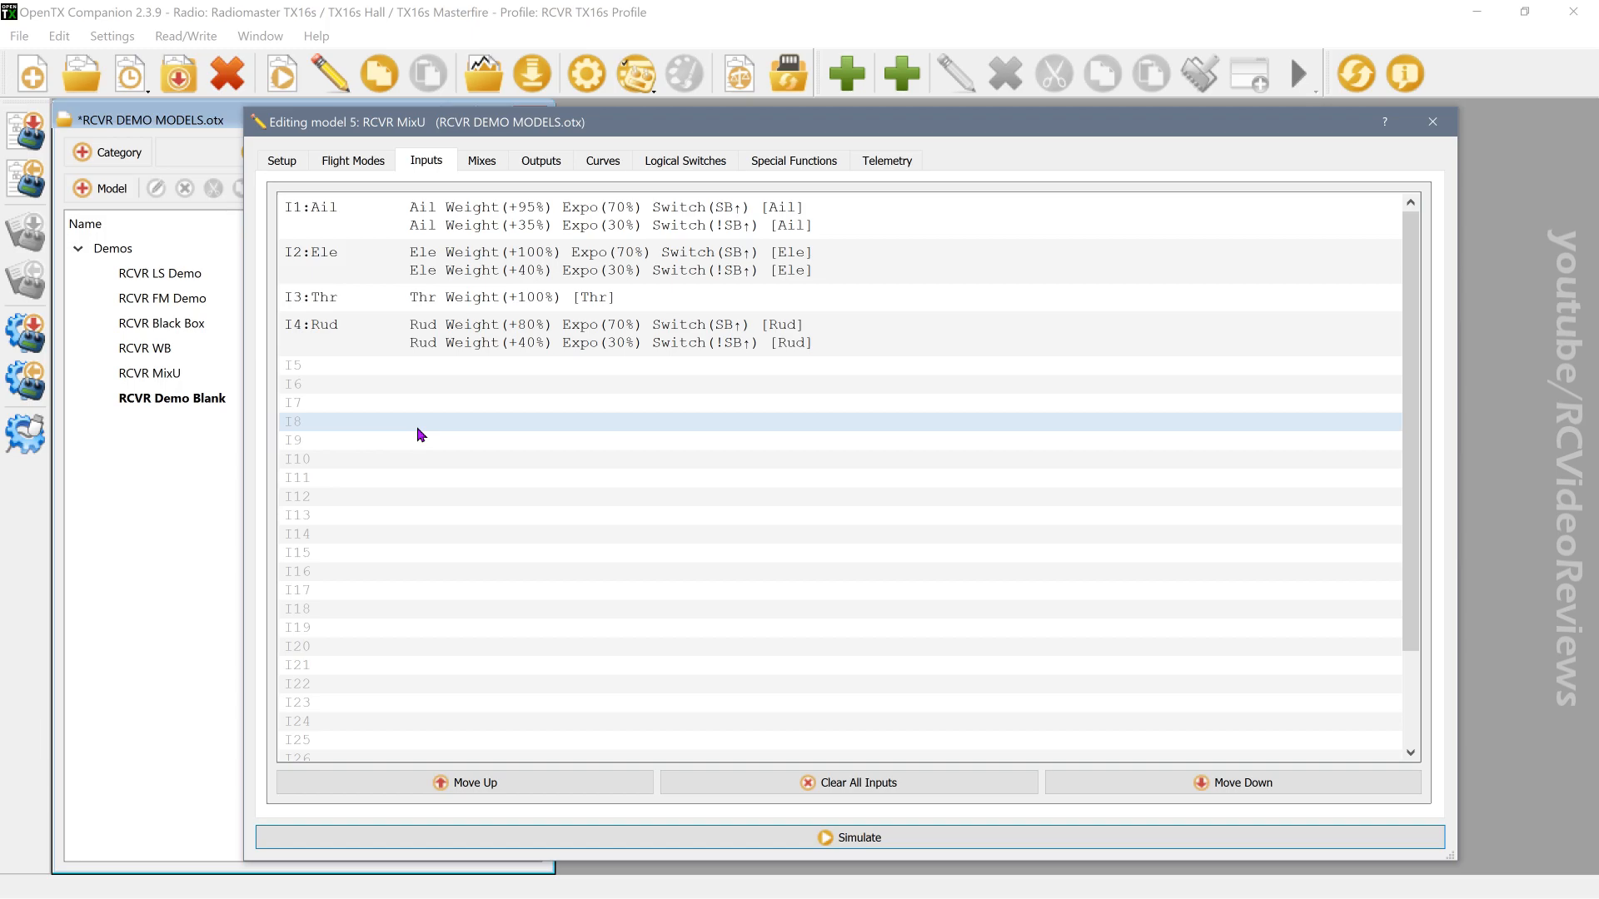
{"action": "left_click", "coordinate": [429, 448]}
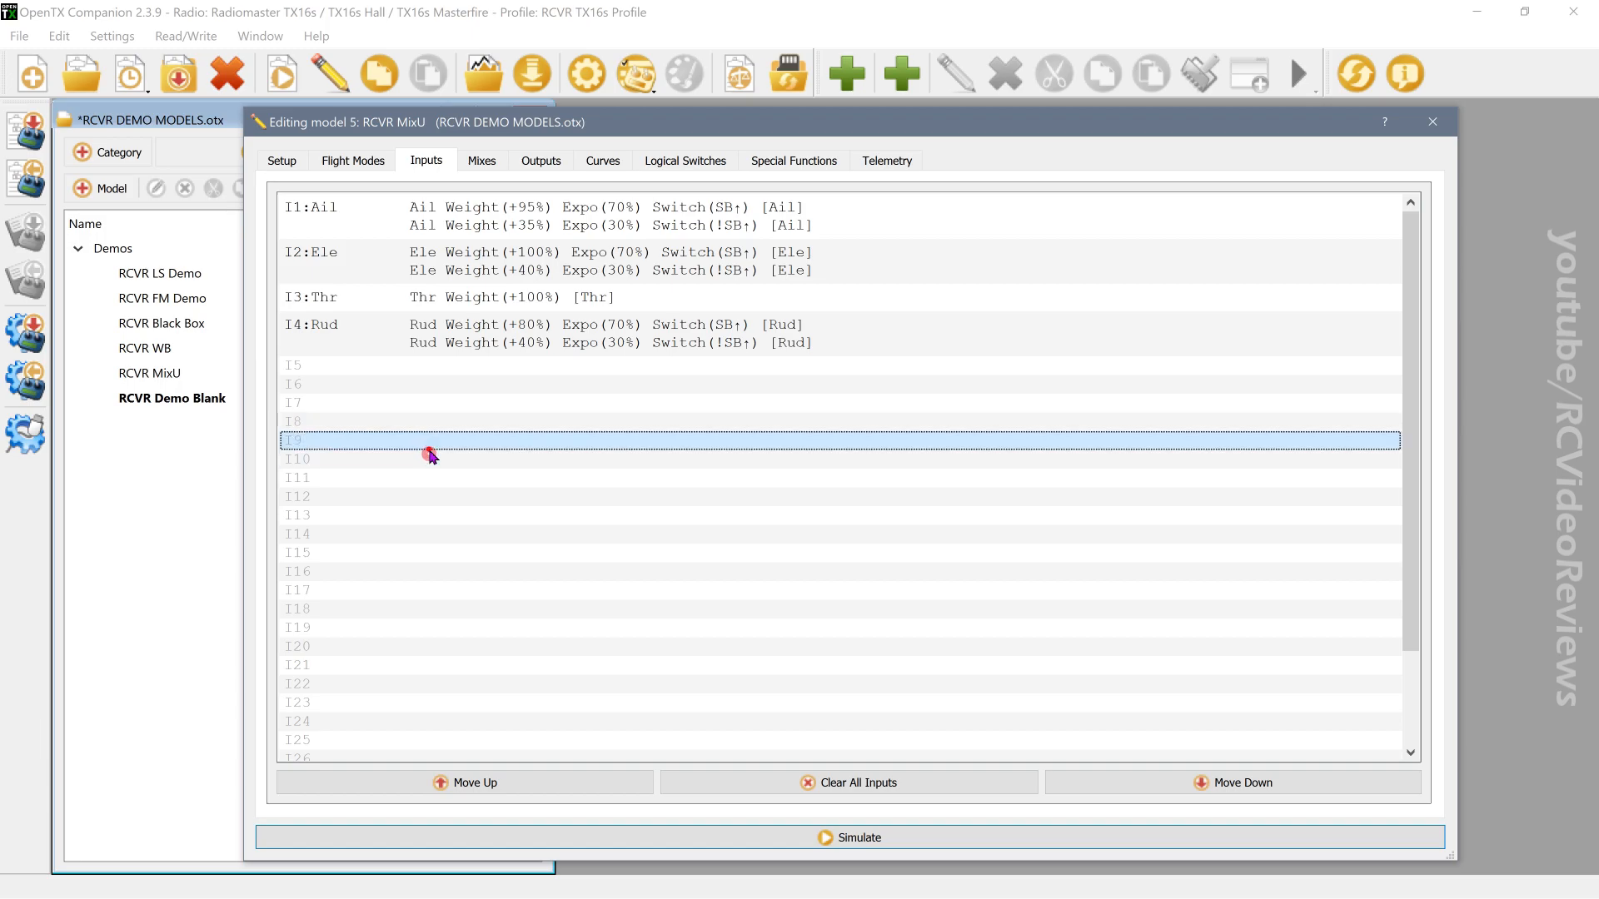
{"action": "double_click", "coordinate": [430, 459]}
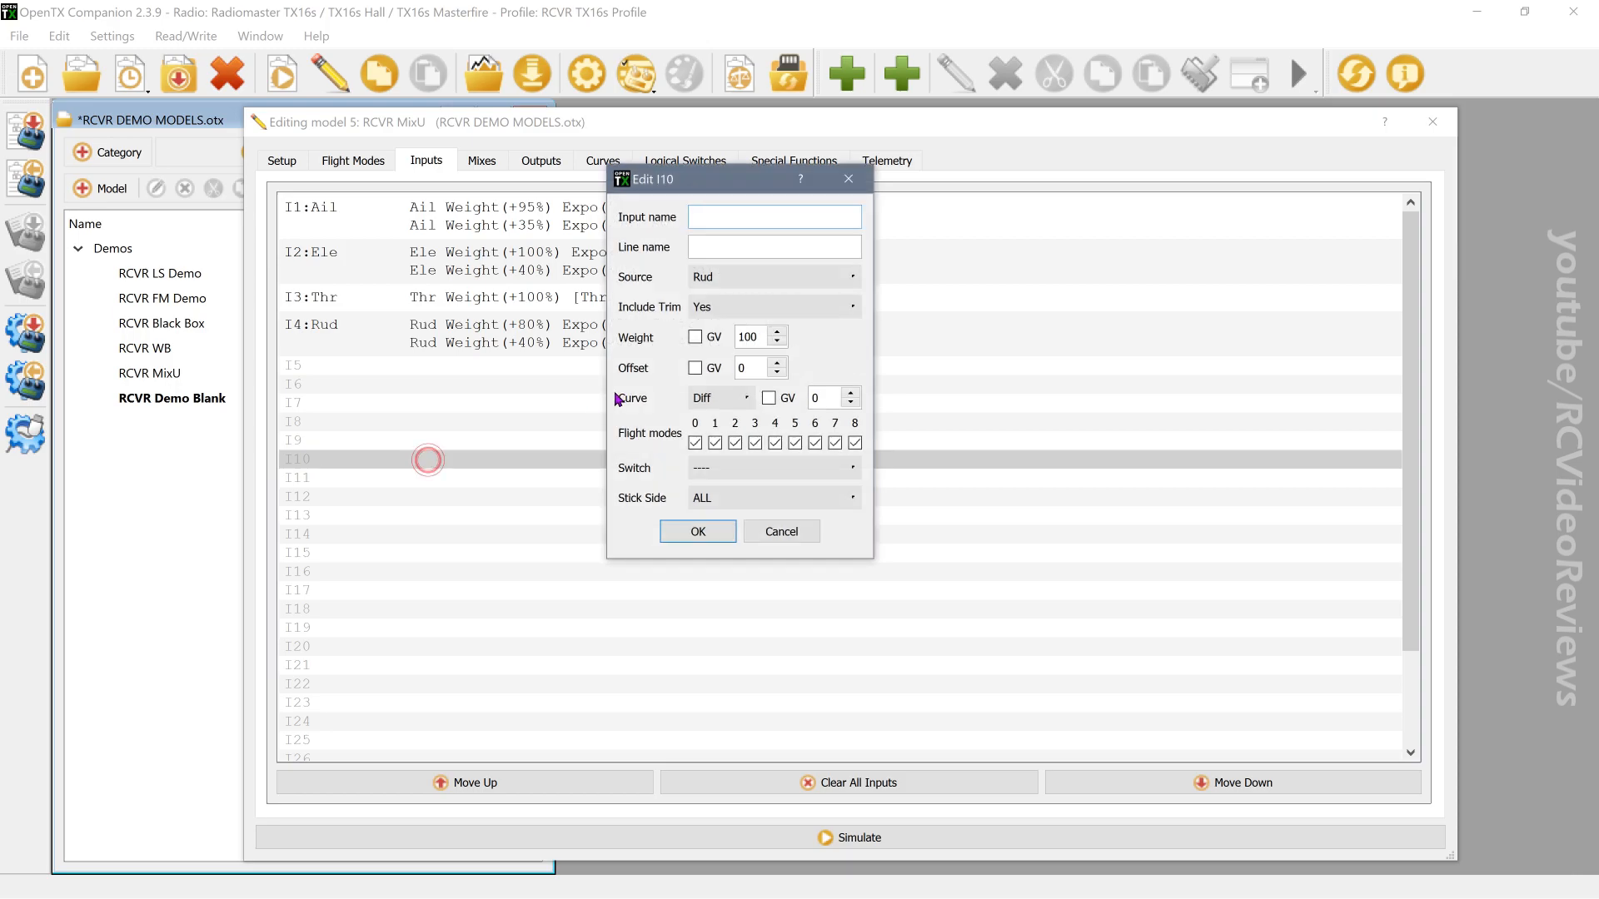
{"action": "type", "text": "REF"}
{"action": "key", "text": "Tab"}
{"action": "type", "text": "REF"}
{"action": "key", "text": "Tab"}
{"action": "key", "text": "r"}
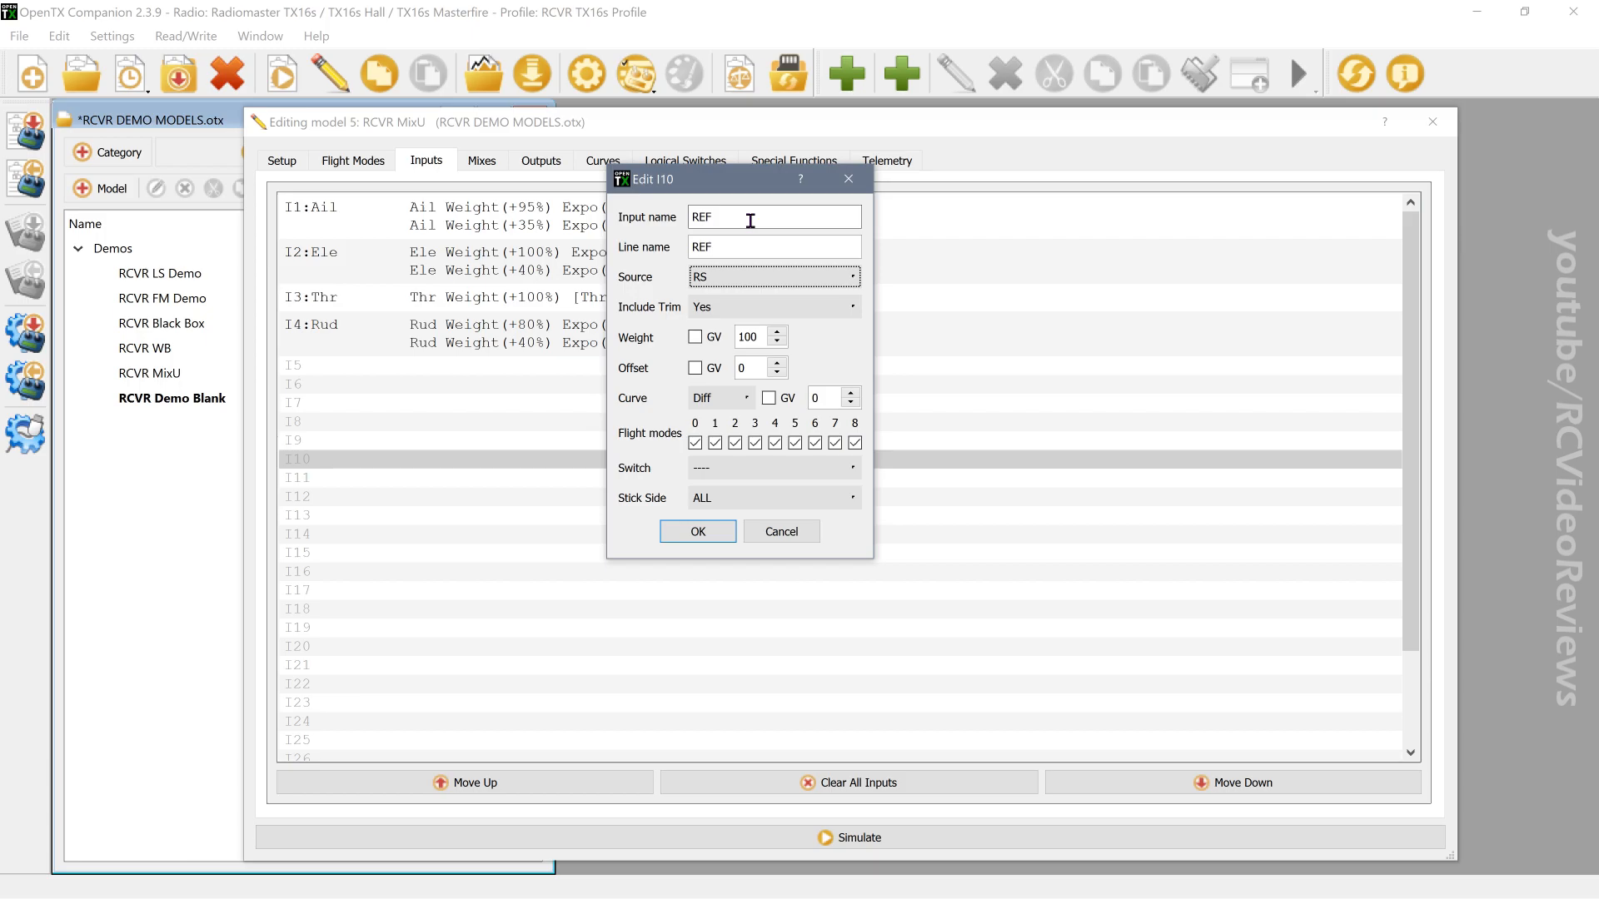
Step: Set the I10 input's curve to the custom curve CV1:REF and accept the input settings
{"action": "left_click", "coordinate": [721, 398]}
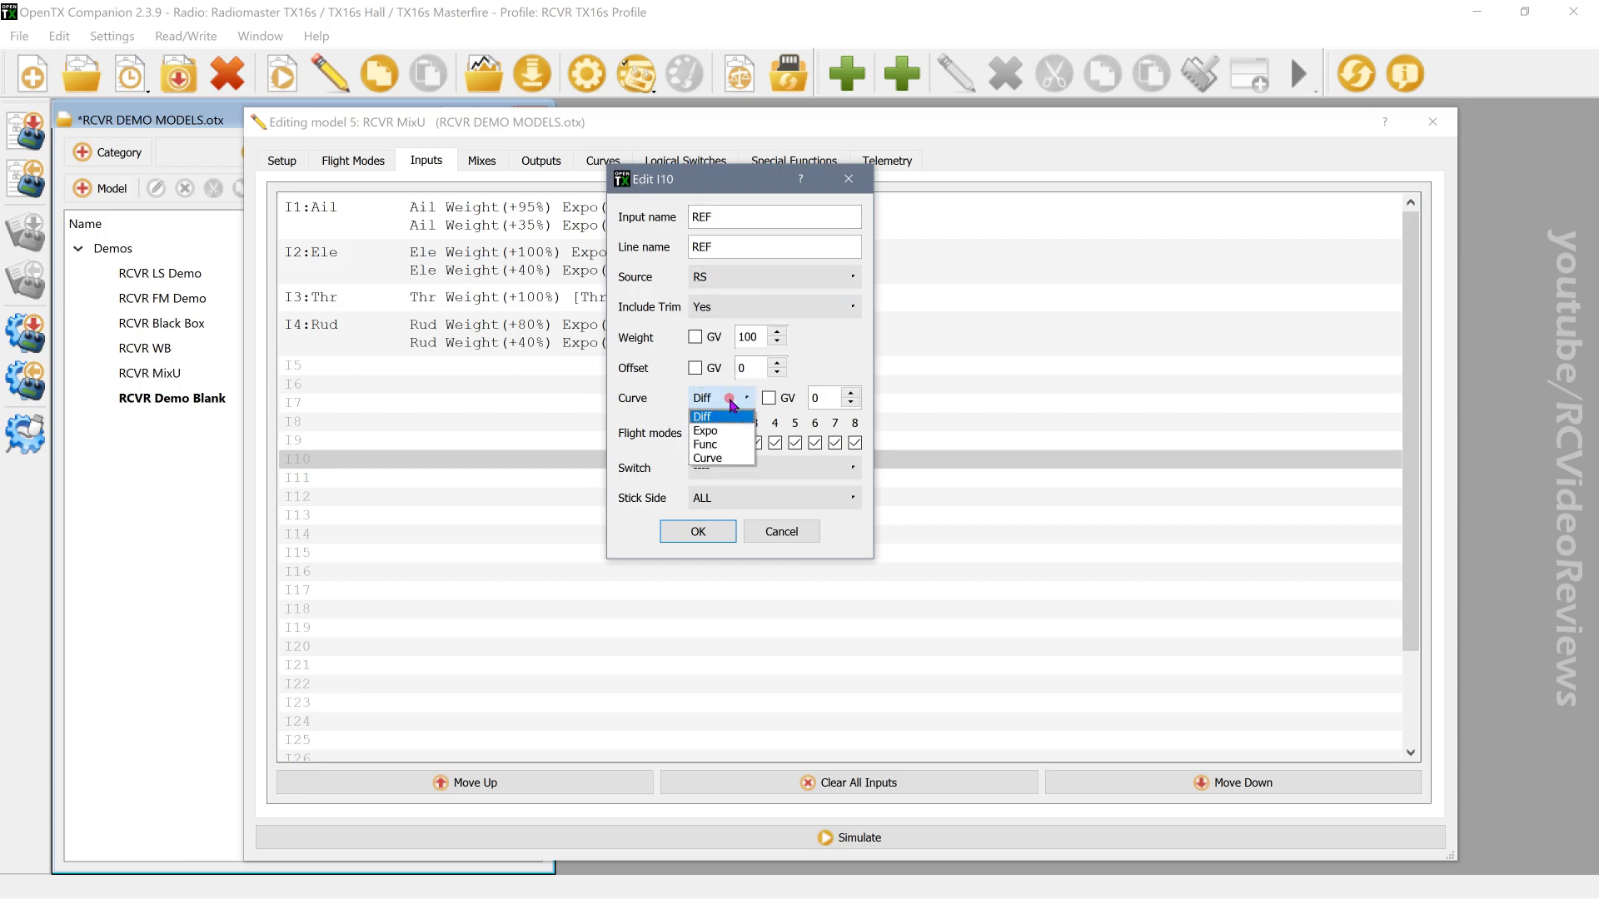
{"action": "left_click", "coordinate": [721, 459]}
{"action": "left_click", "coordinate": [814, 398]}
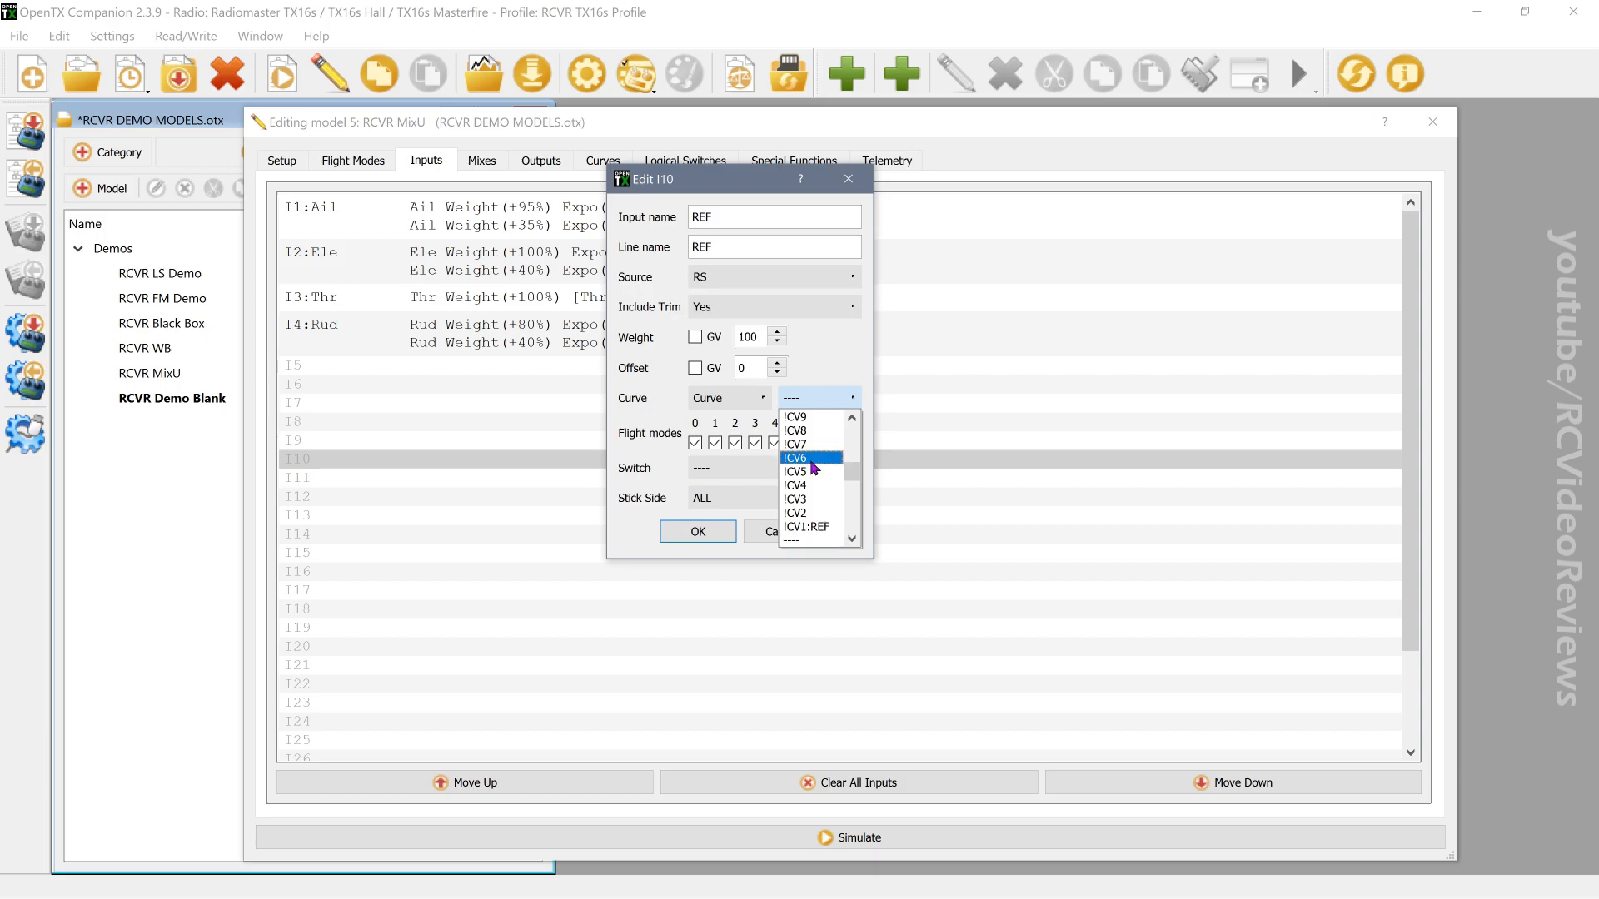
{"action": "scroll", "coordinate": [833, 537], "scroll_direction": "down", "scroll_amount": 2}
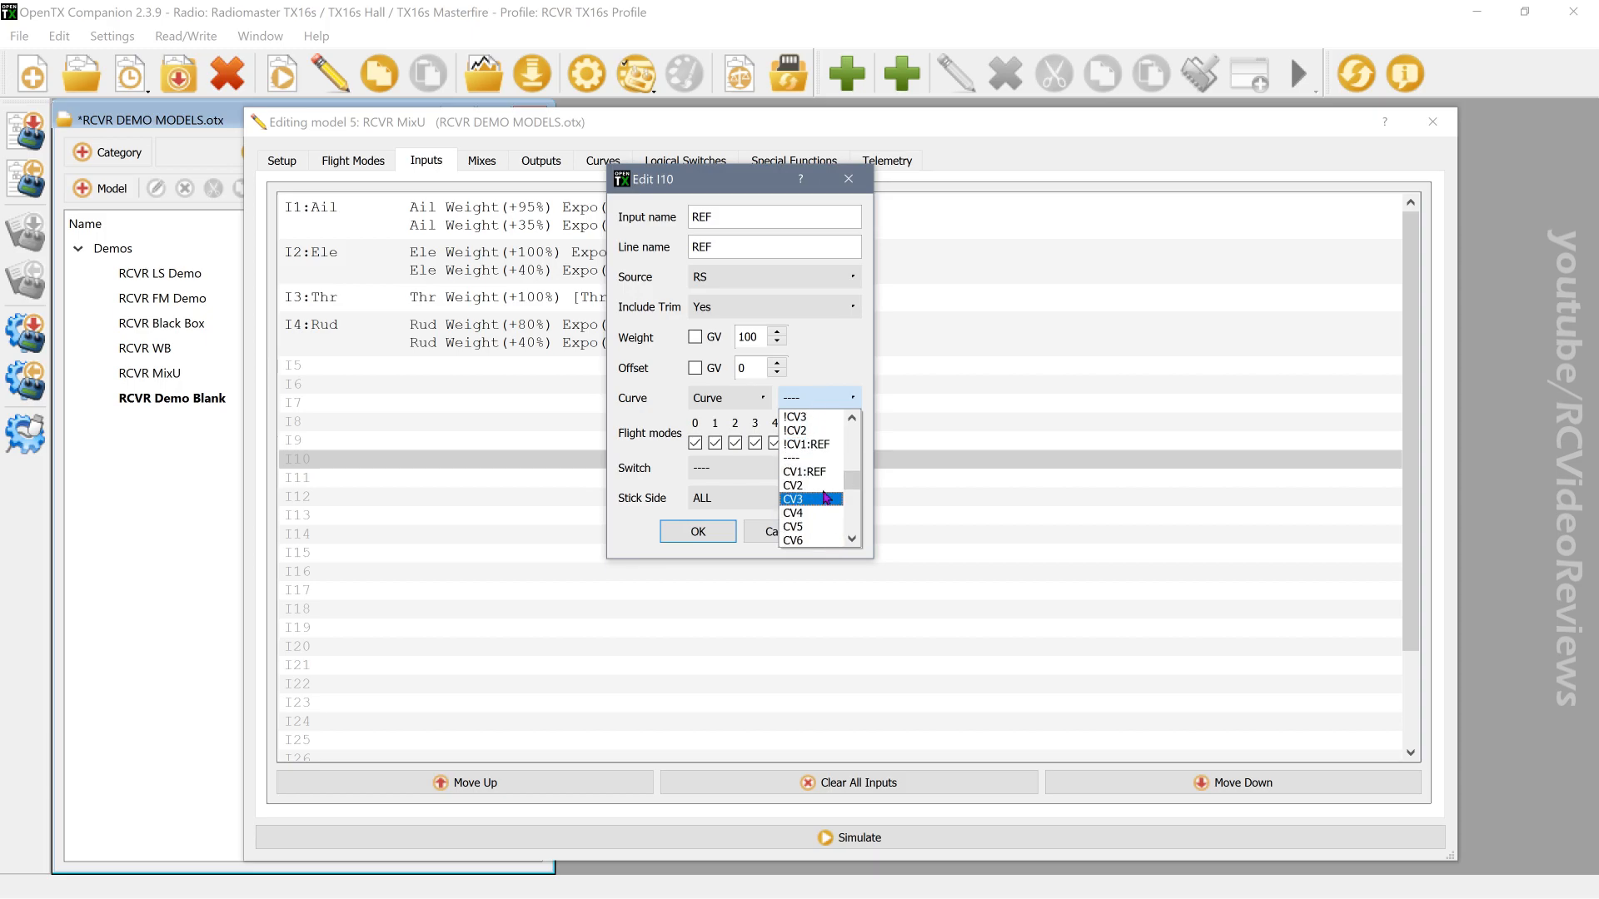
{"action": "left_click", "coordinate": [821, 475]}
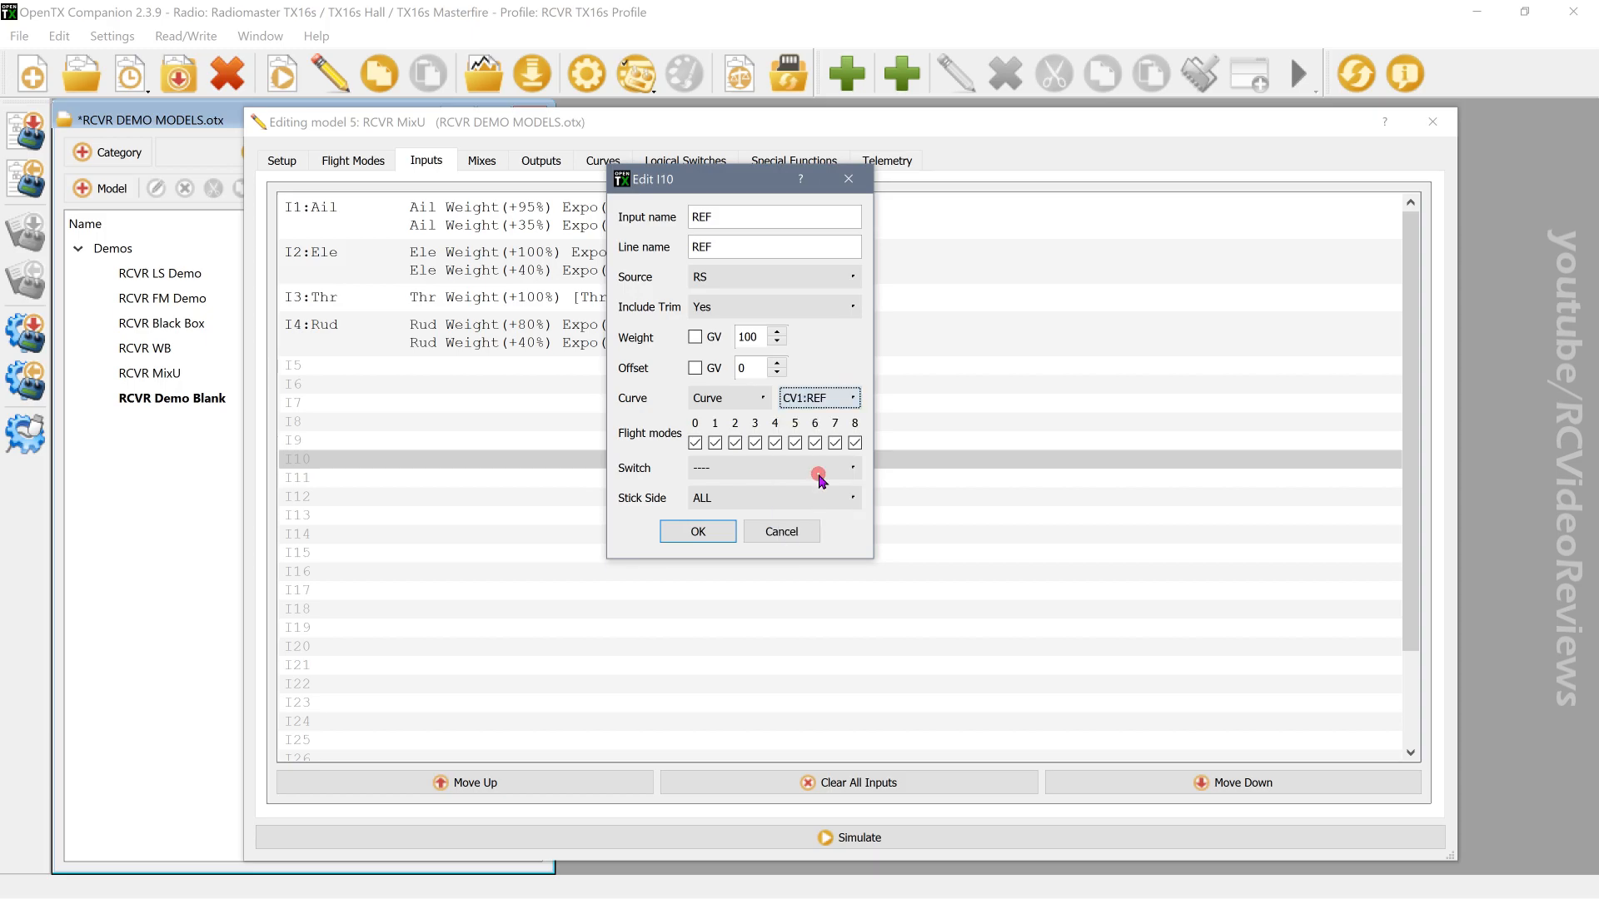
{"action": "left_click", "coordinate": [697, 532]}
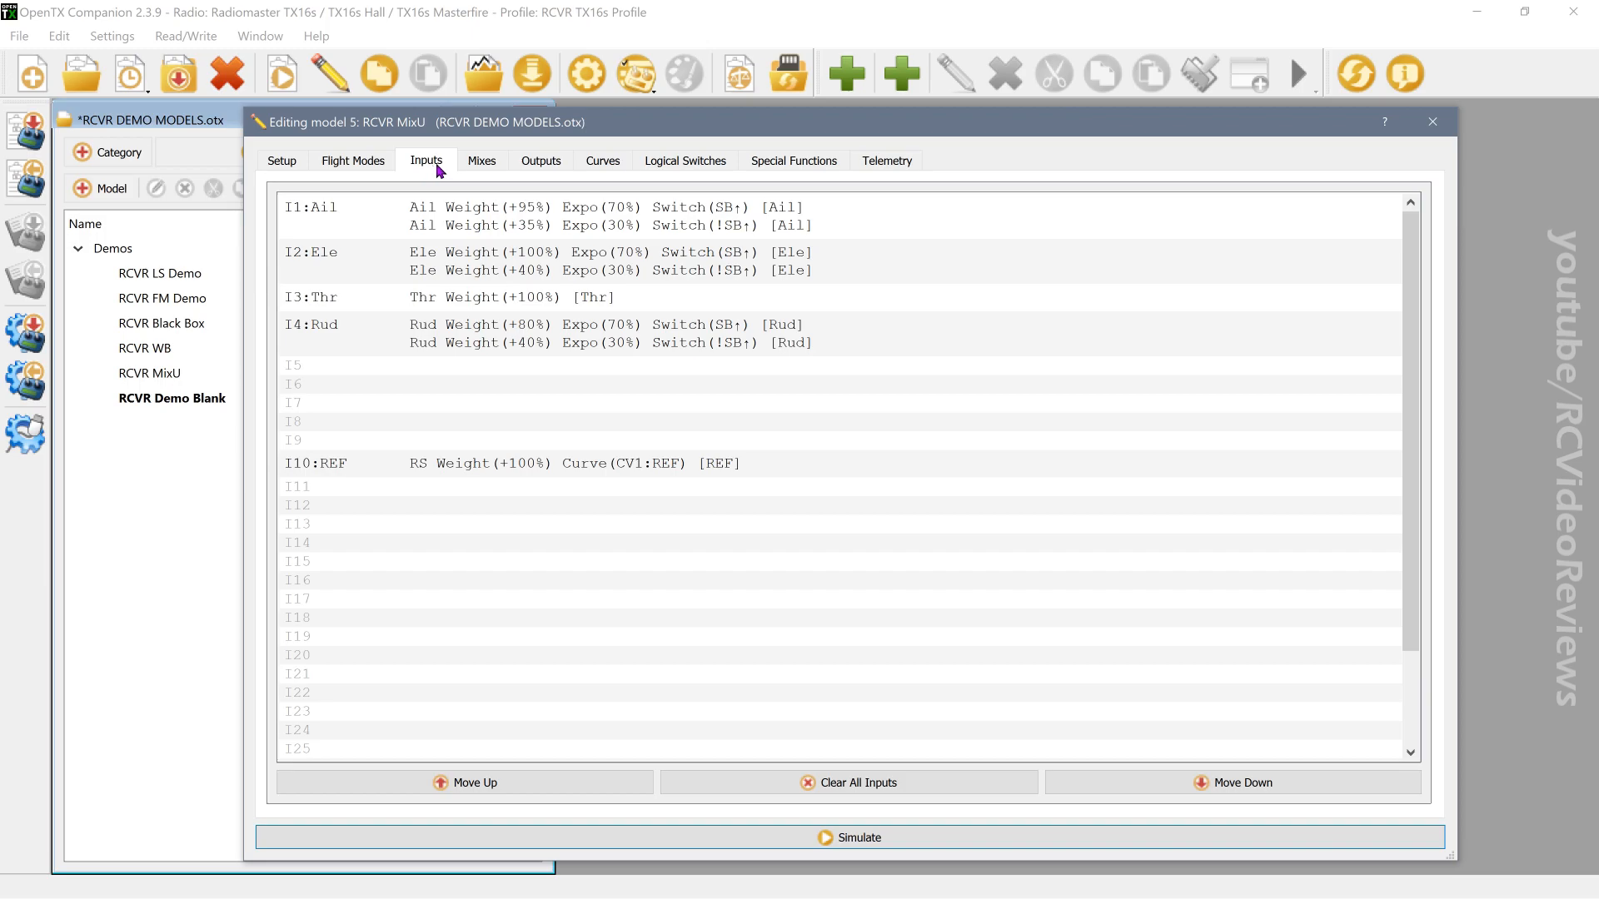
Step: Add a mix line named REF to CH1 with I10:REF as its source, keeping the 100 weight and no switch
{"action": "left_click", "coordinate": [477, 167]}
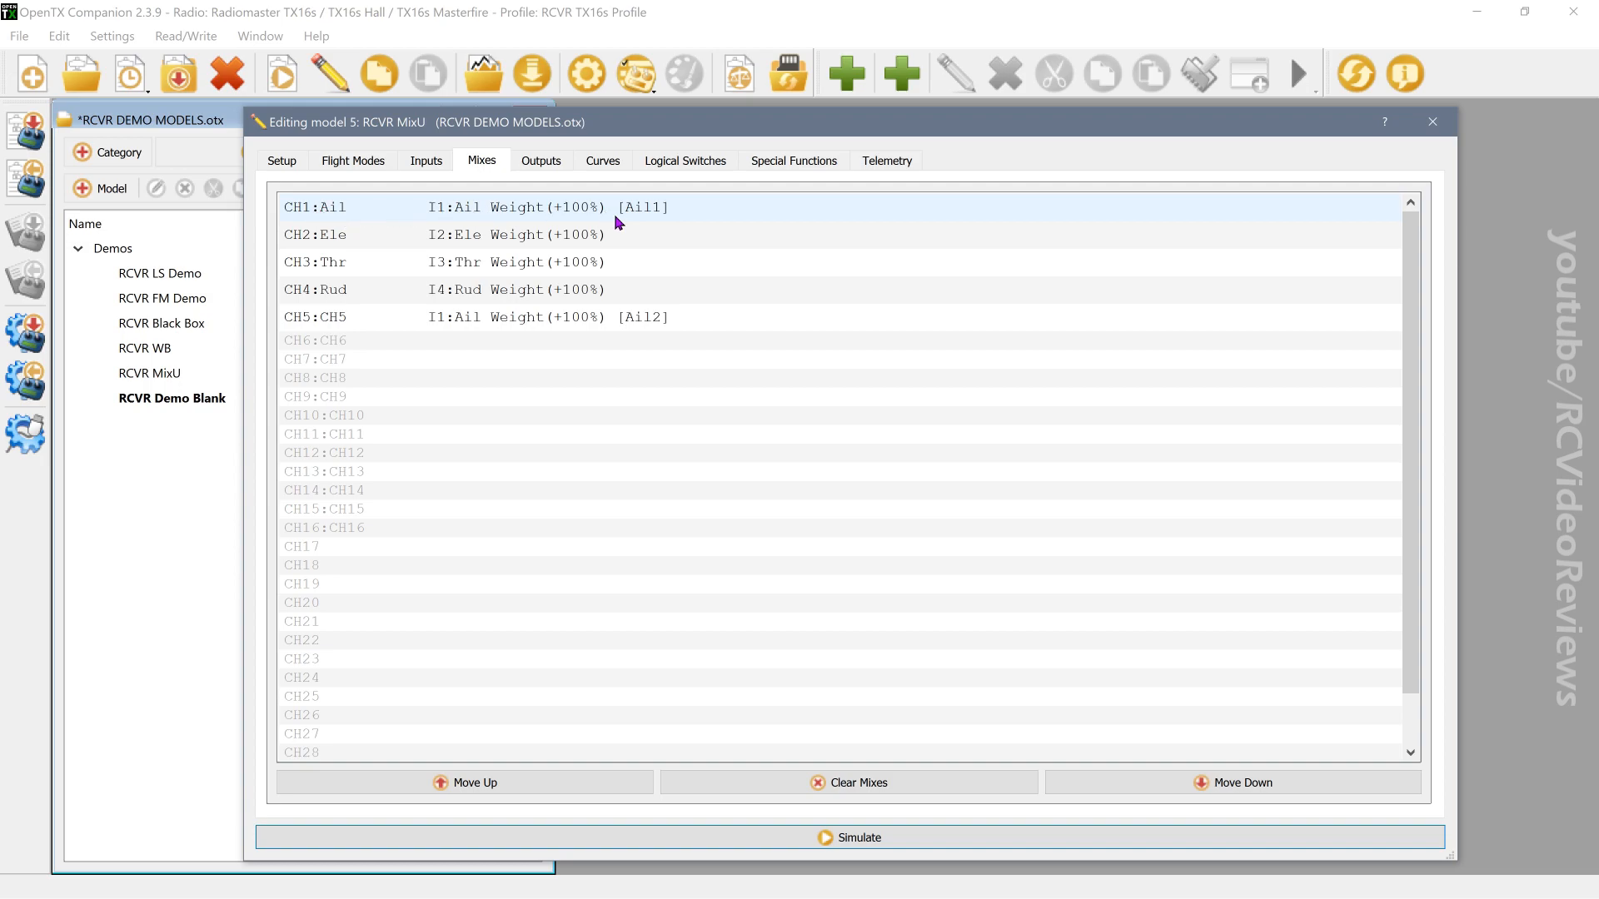
{"action": "right_click", "coordinate": [492, 212]}
{"action": "left_click", "coordinate": [502, 217]}
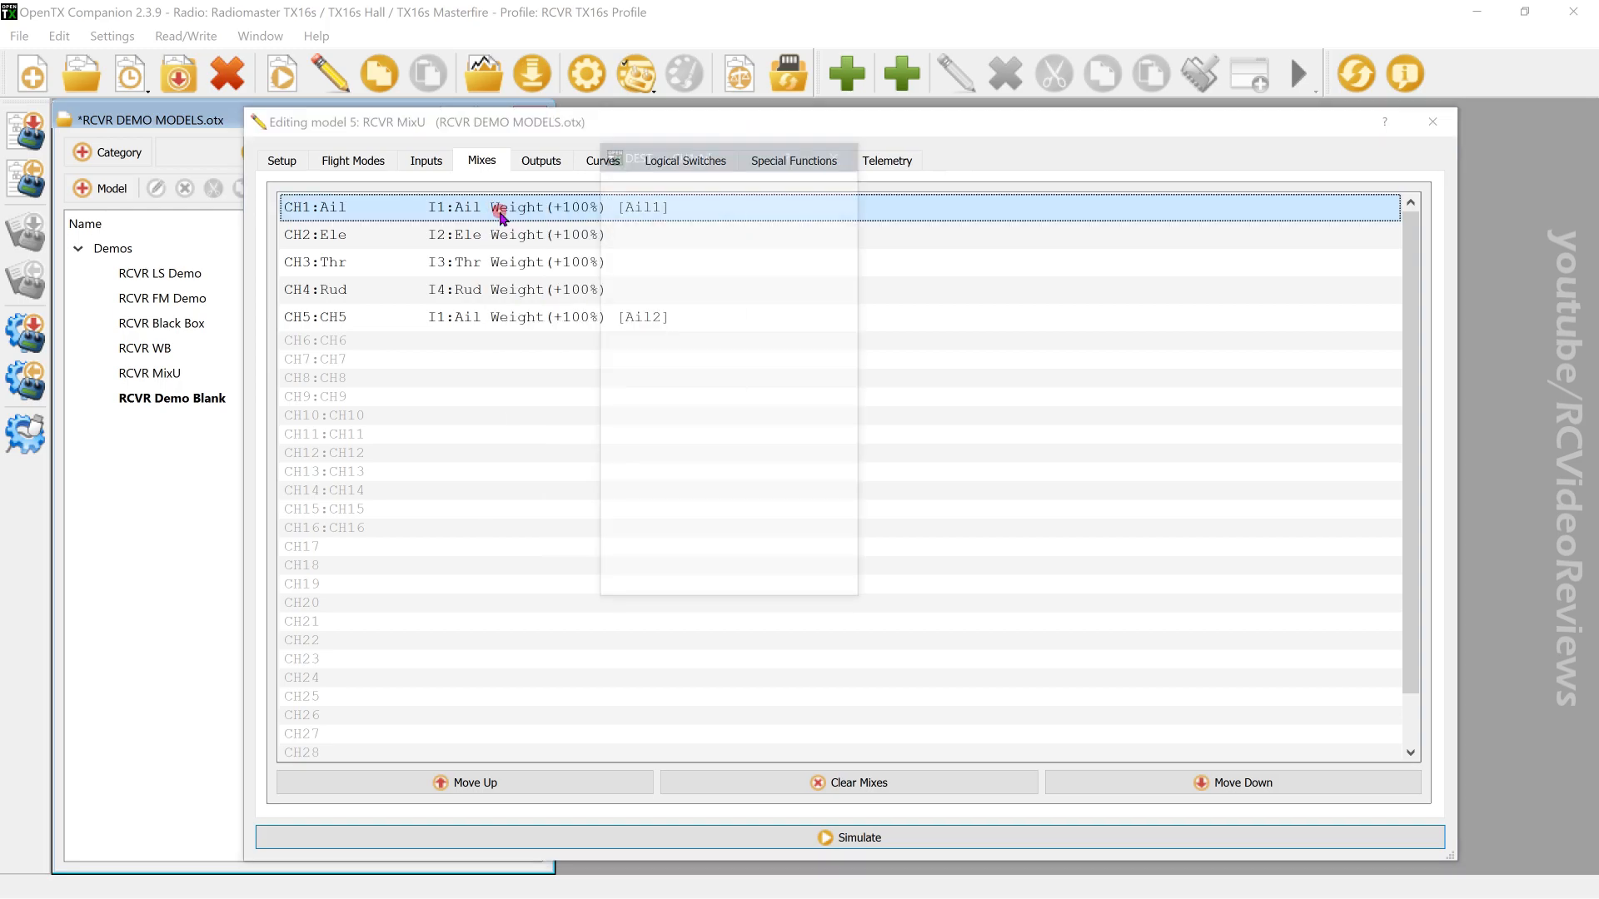
{"action": "left_click", "coordinate": [745, 186]}
{"action": "type", "text": "REF"}
{"action": "left_click", "coordinate": [746, 214]}
{"action": "scroll", "coordinate": [750, 215], "scroll_direction": "down", "scroll_amount": 3}
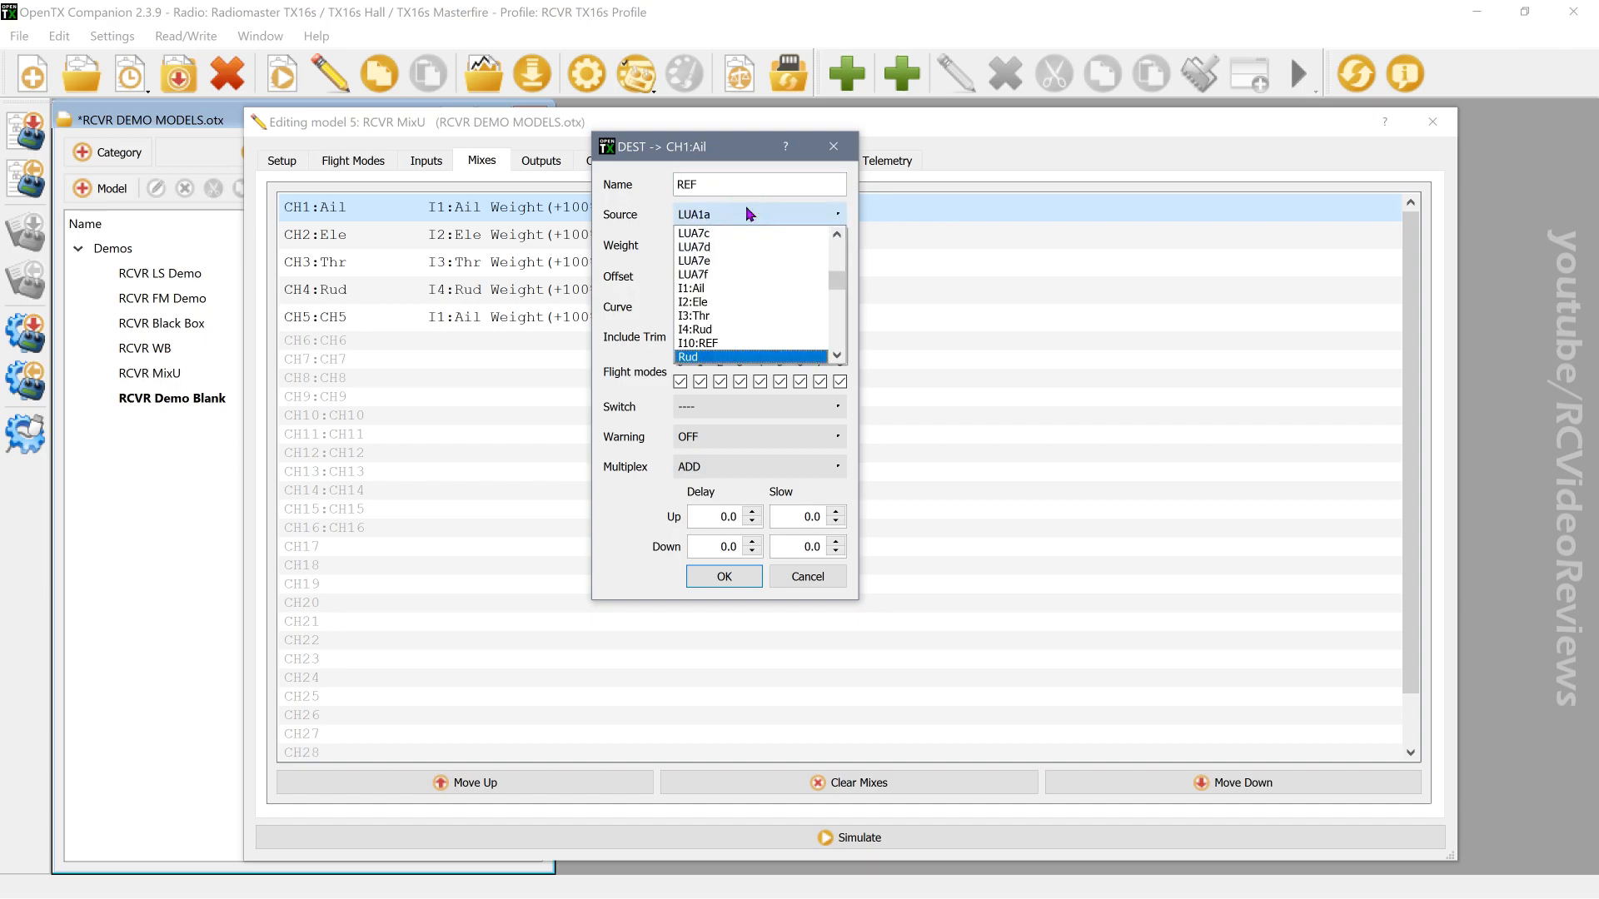
{"action": "left_click", "coordinate": [709, 343]}
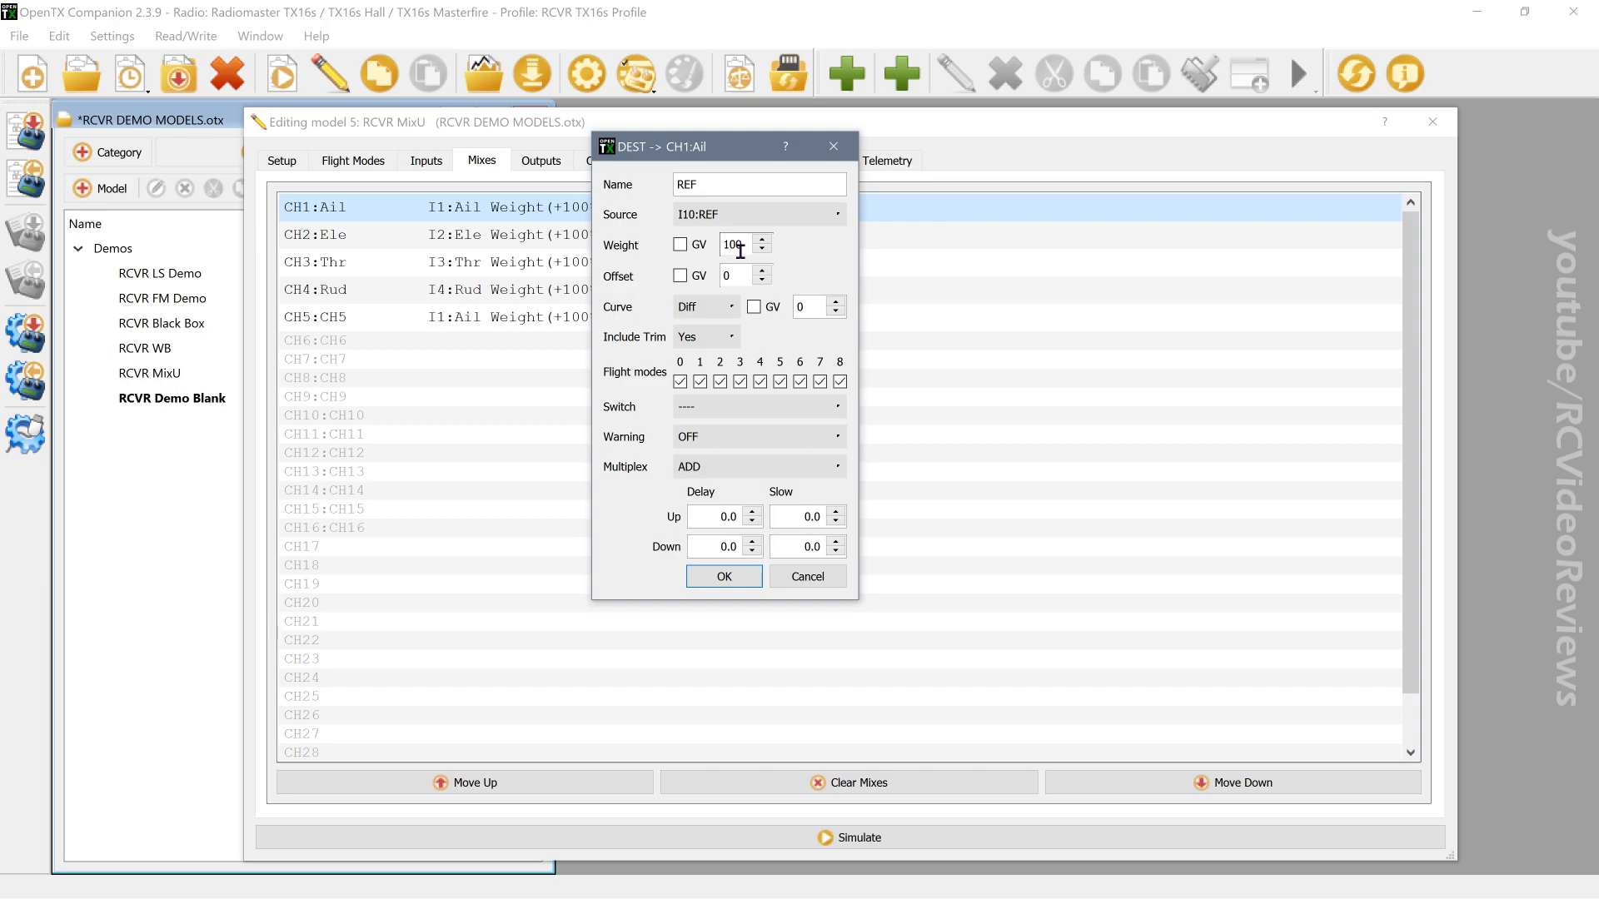
{"action": "left_click", "coordinate": [746, 413]}
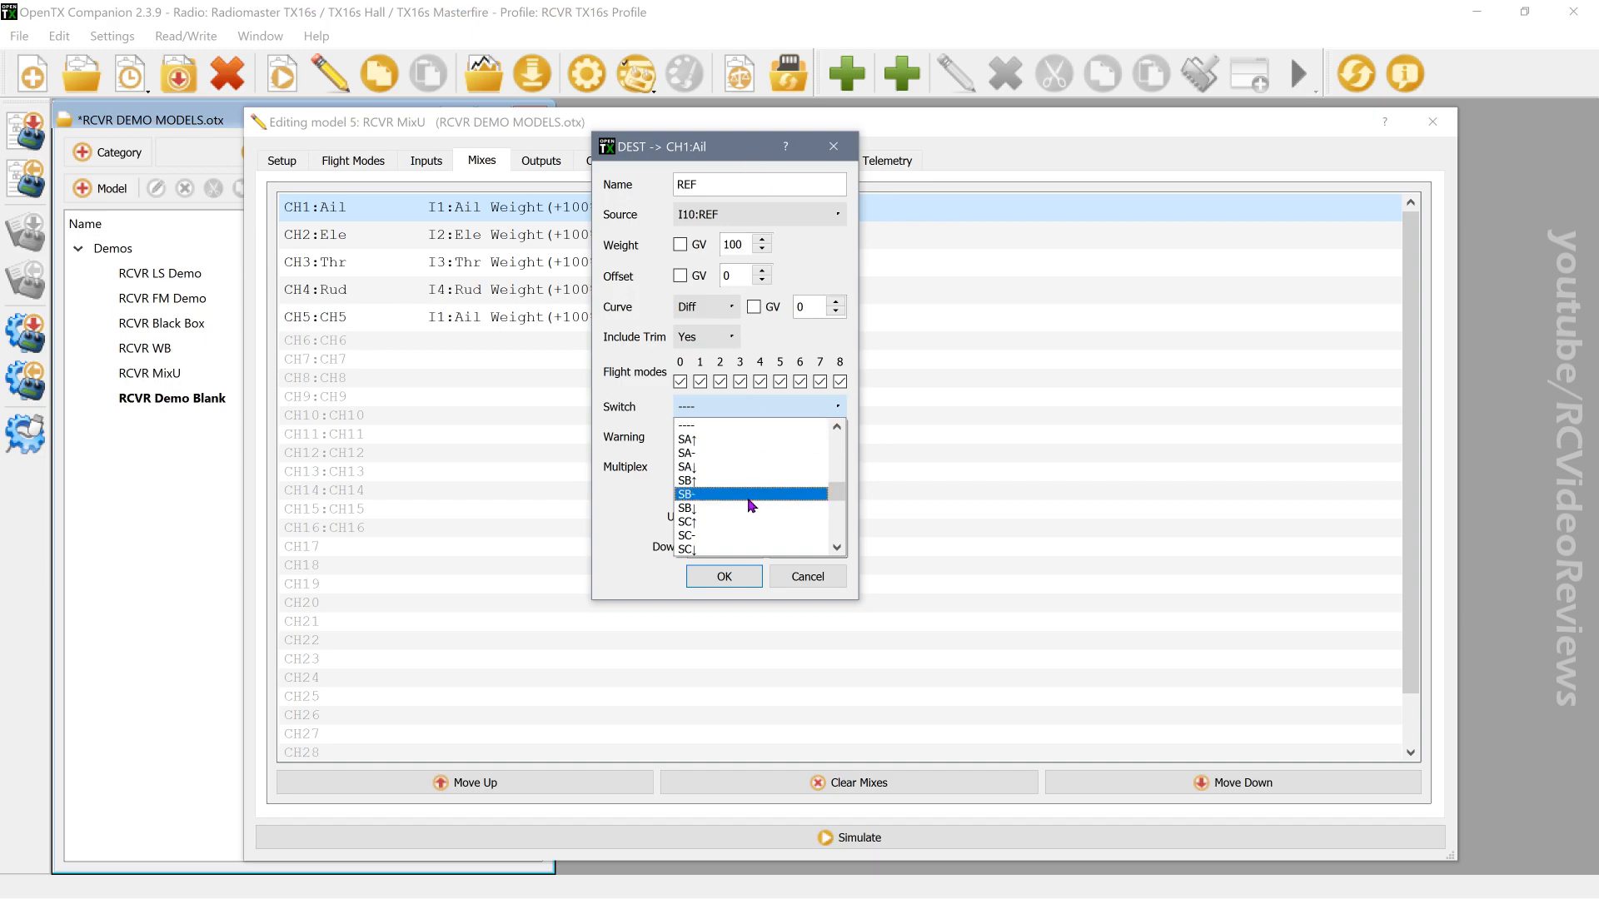
{"action": "left_click", "coordinate": [640, 562]}
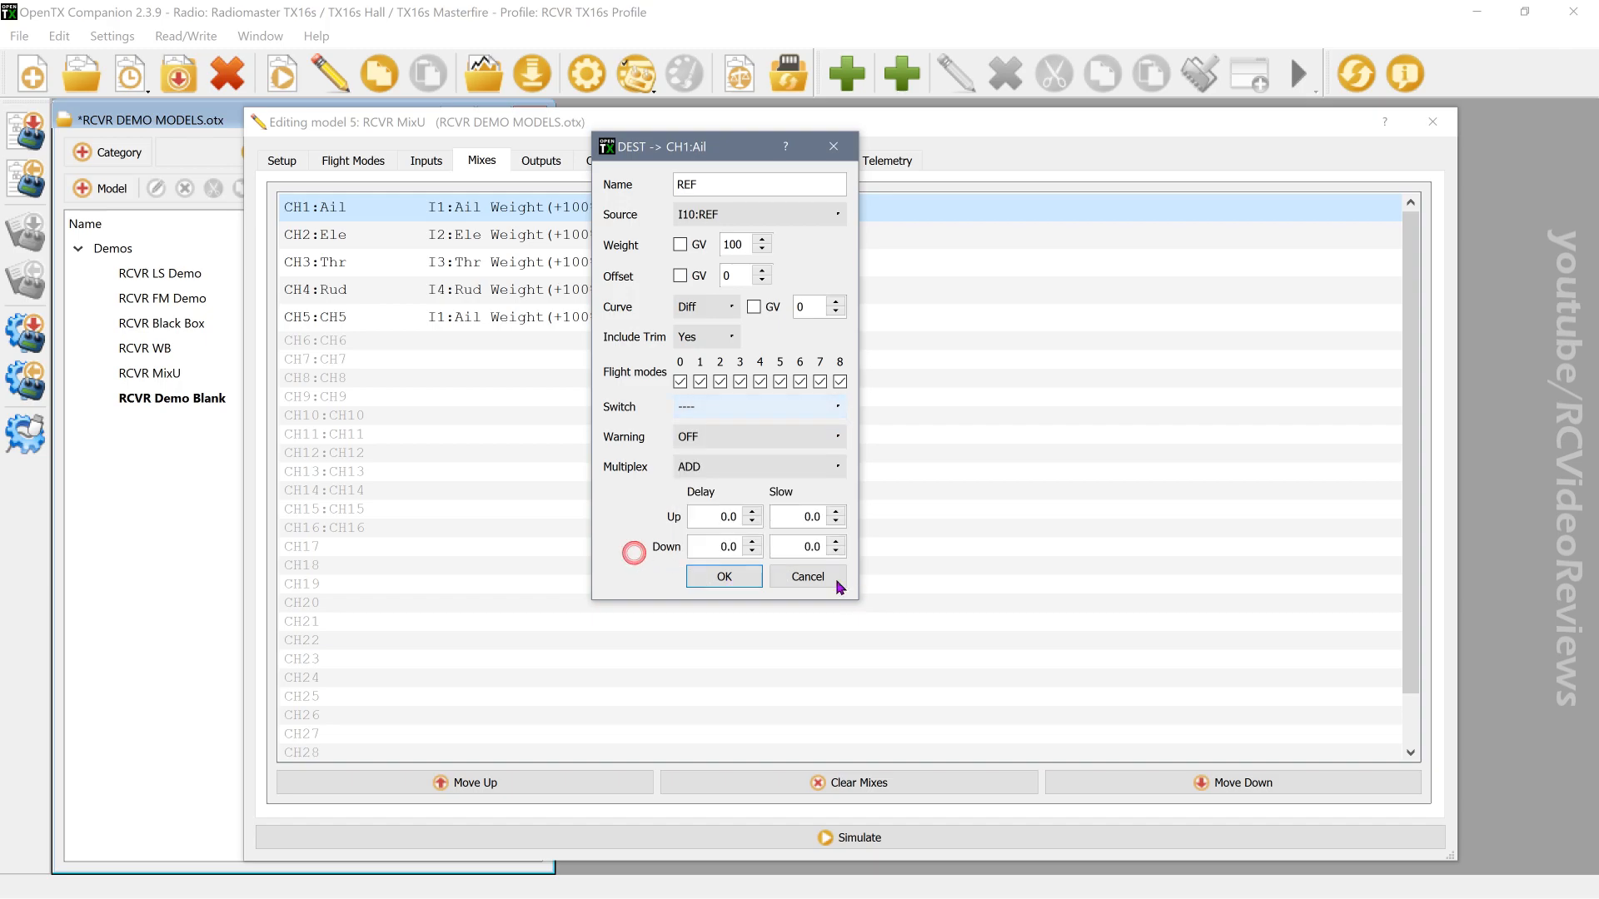
{"action": "left_click", "coordinate": [735, 578]}
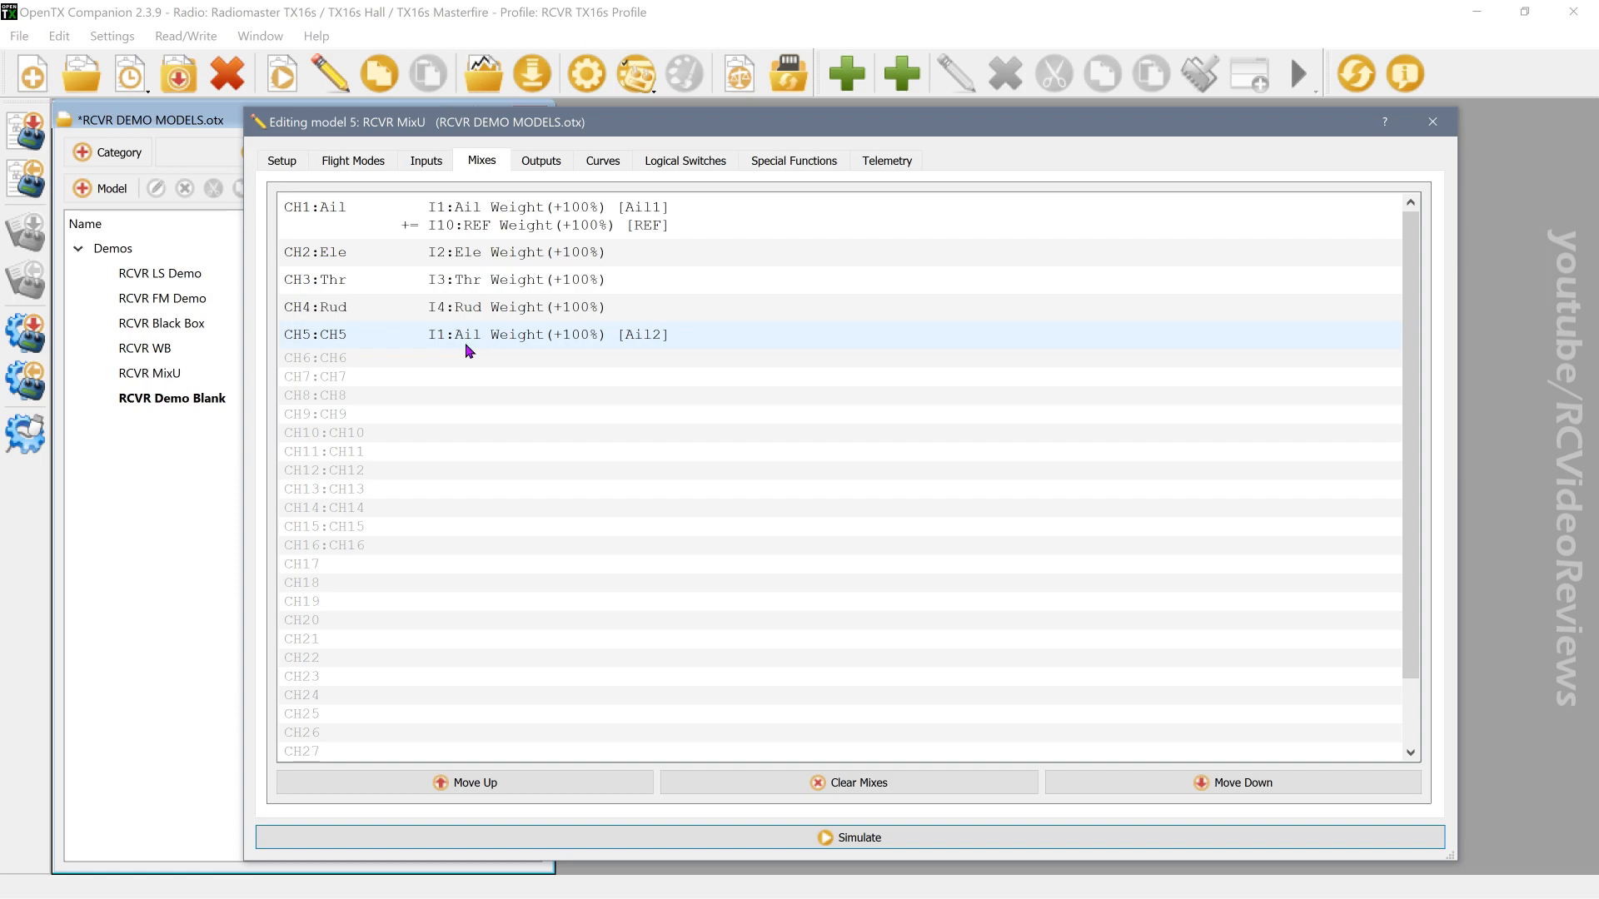
Step: Add a mix line named REF to CH5 with I10:REF as its source and a weight of -100
{"action": "right_click", "coordinate": [465, 342]}
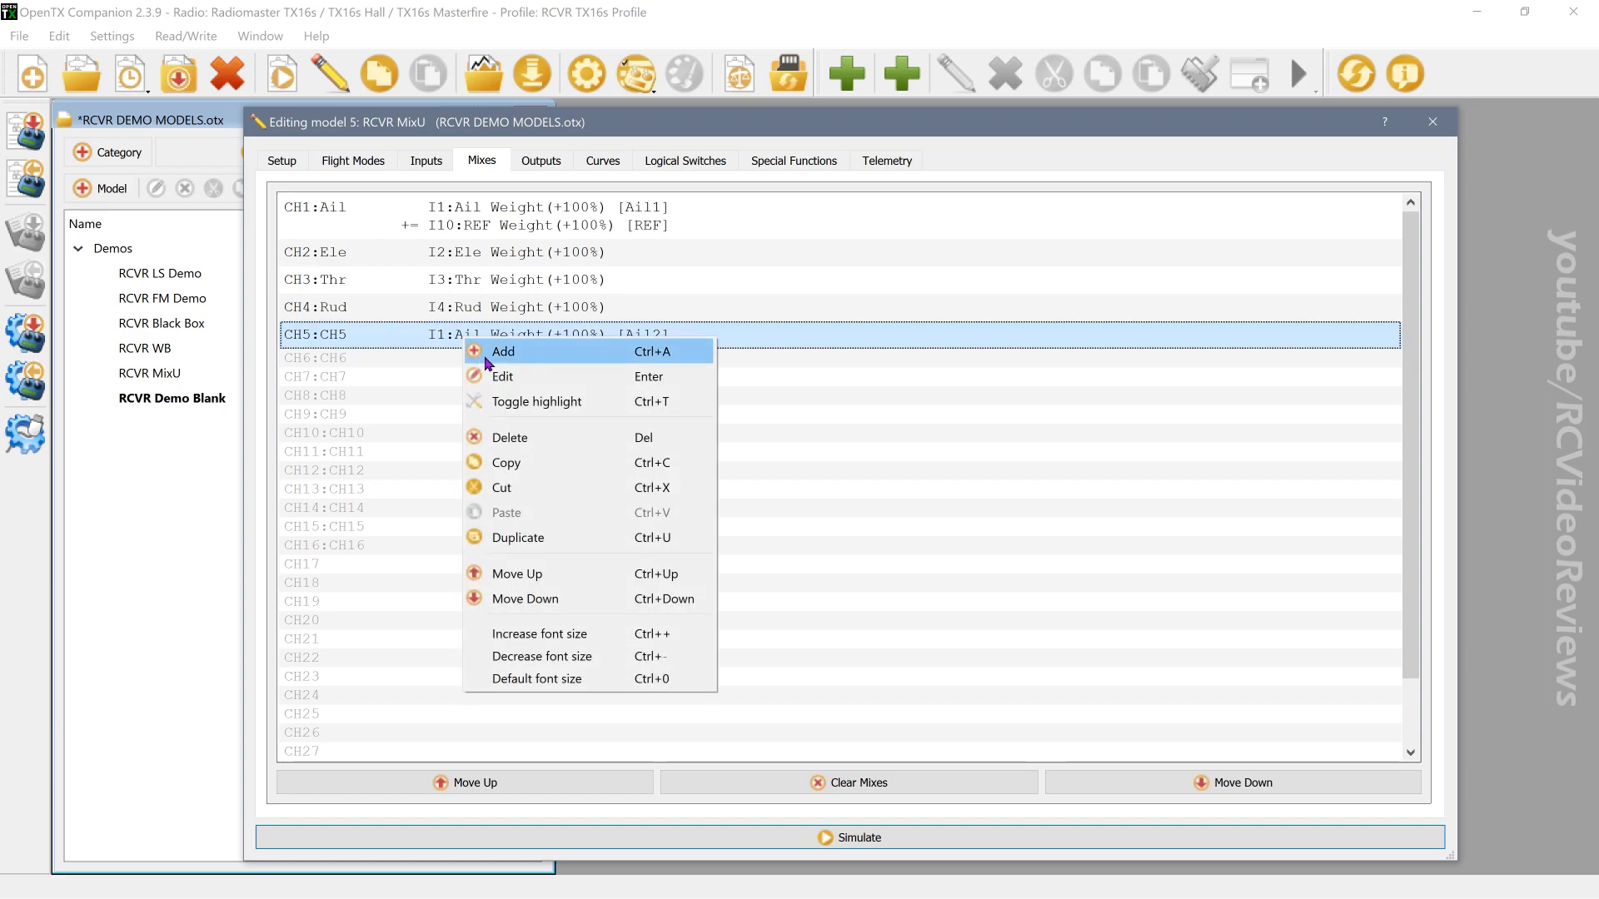
{"action": "left_click", "coordinate": [483, 356]}
{"action": "left_click", "coordinate": [726, 182]}
{"action": "type", "text": "REF"}
{"action": "left_click", "coordinate": [717, 214]}
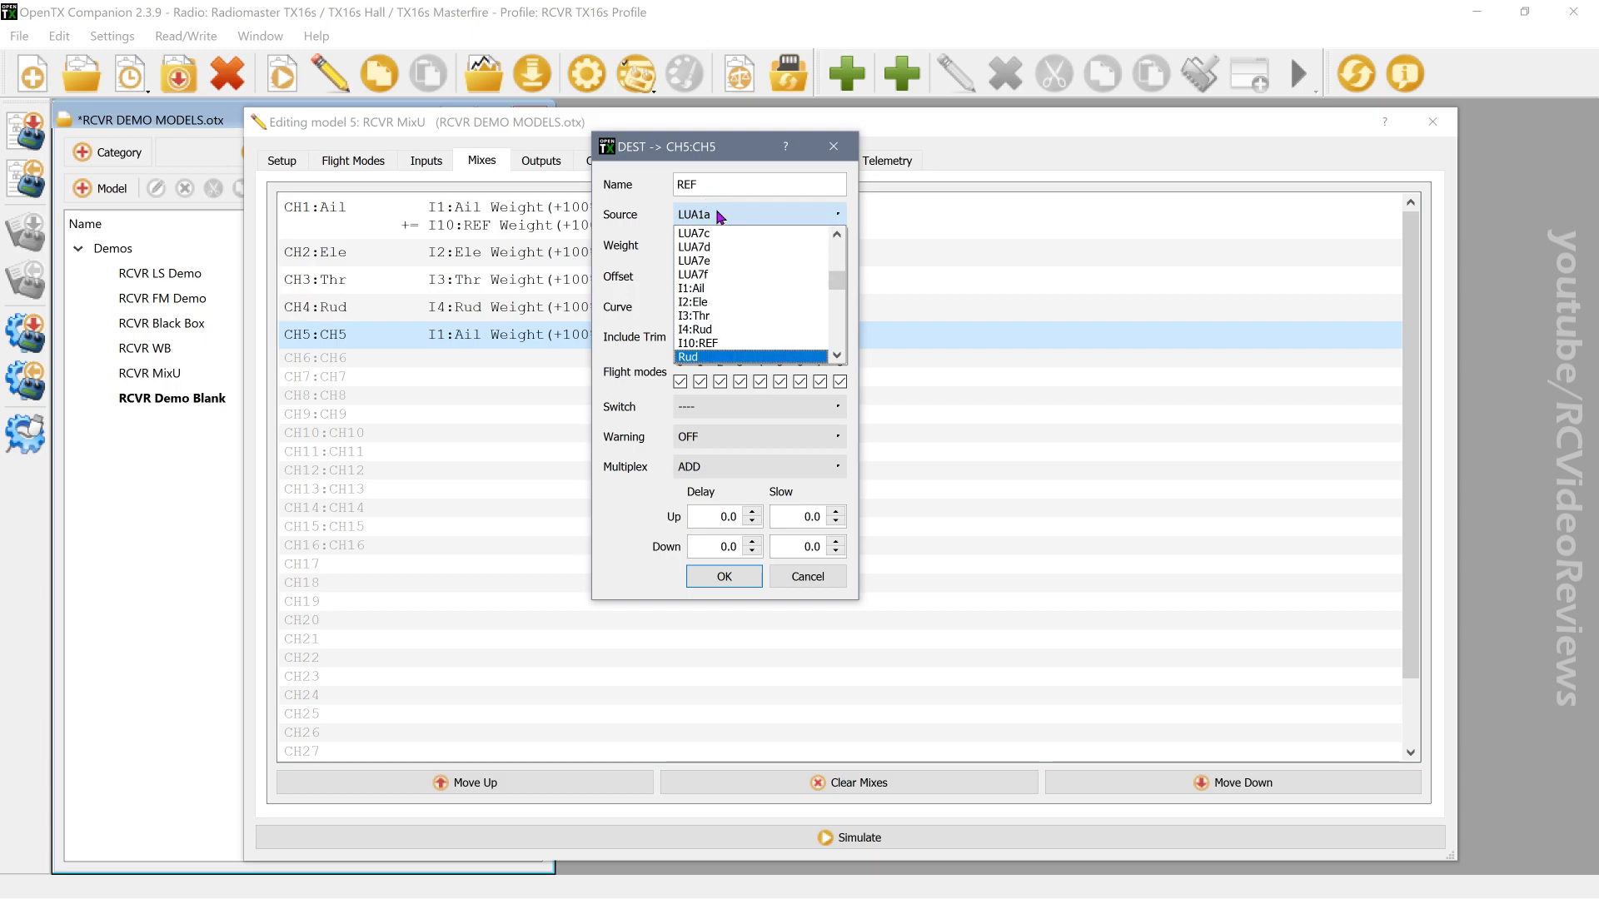
{"action": "left_click", "coordinate": [712, 344]}
{"action": "left_click", "coordinate": [743, 243]}
{"action": "type", "text": "-"}
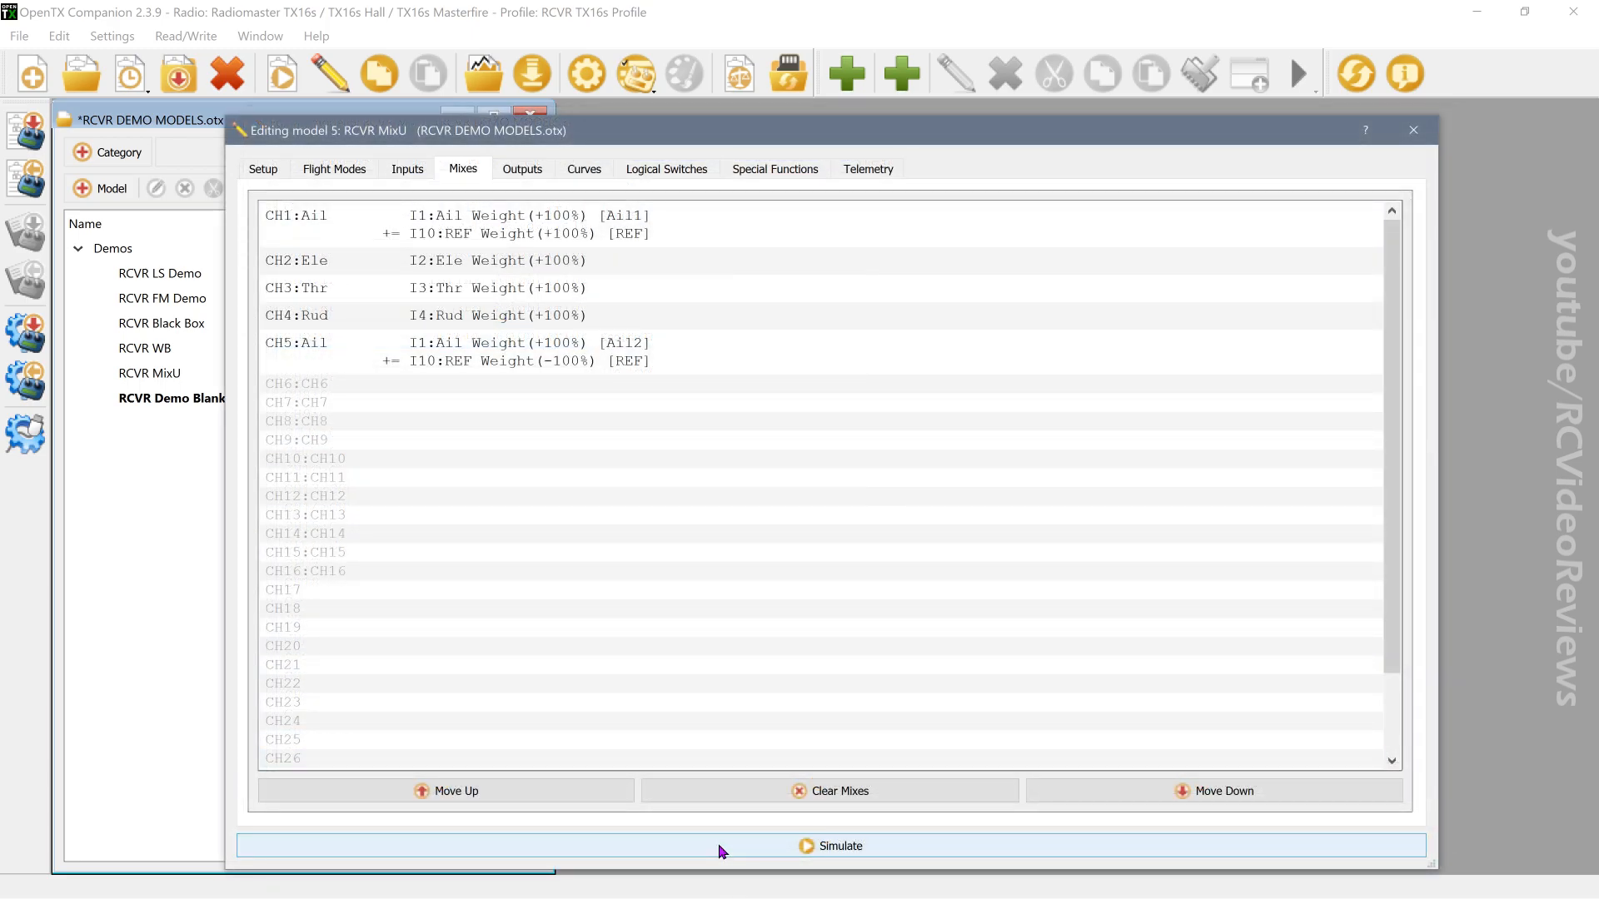
Step: Run the radio simulator for the model and move the Radio Outputs window clear of it
{"action": "left_click", "coordinate": [721, 848]}
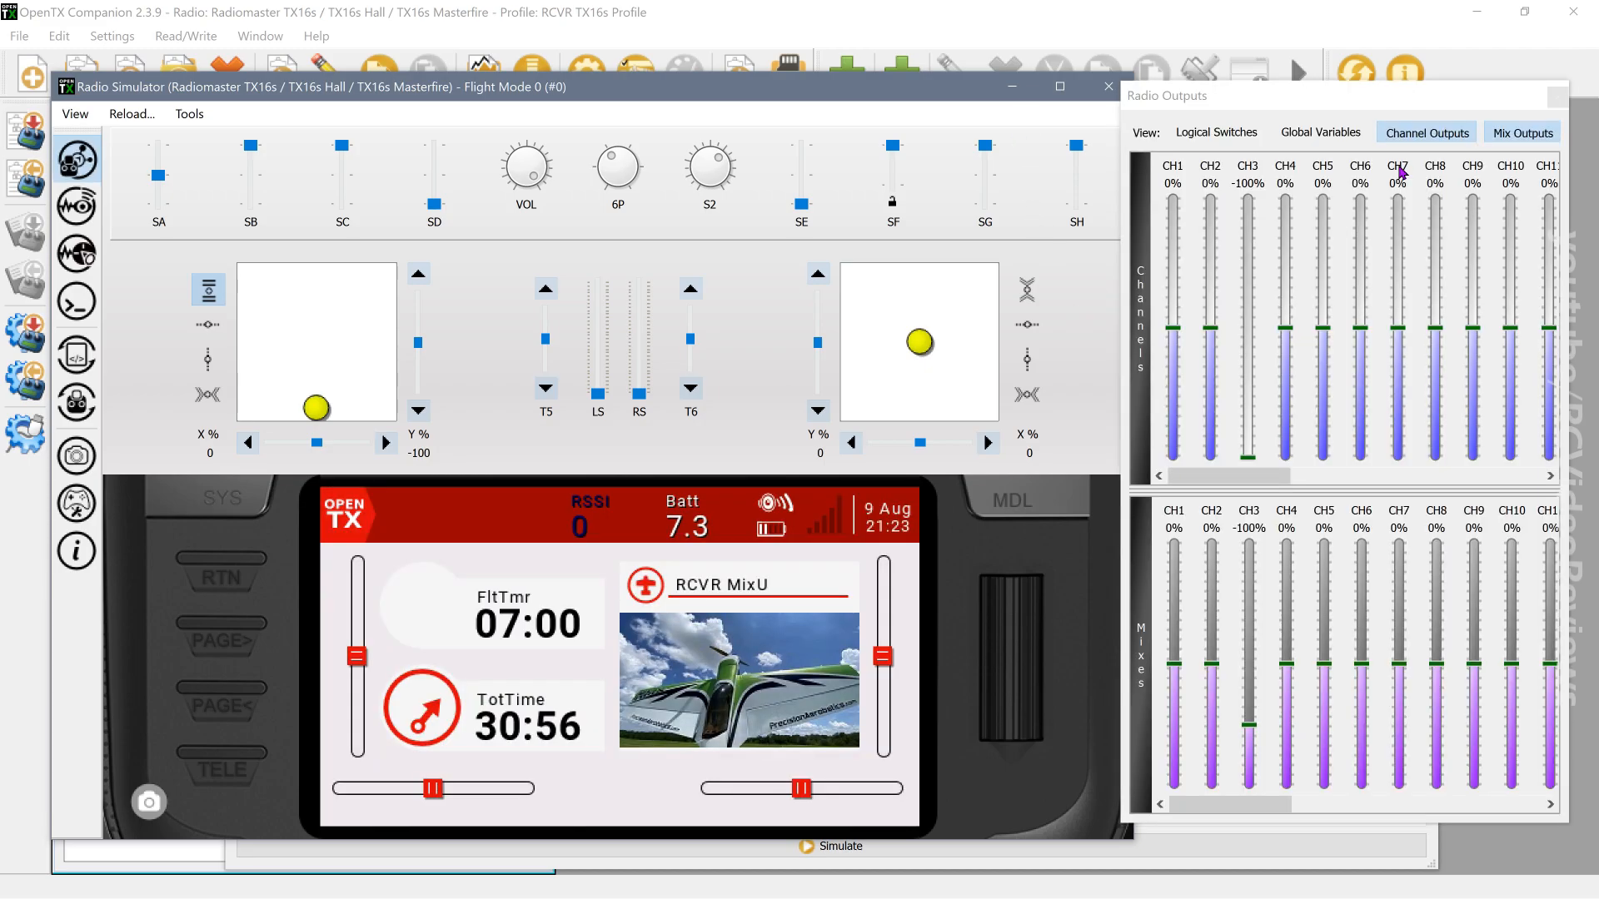
{"action": "left_click", "coordinate": [1293, 99]}
{"action": "left_click_drag", "start_coordinate": [1307, 105], "coordinate": [1308, 92]}
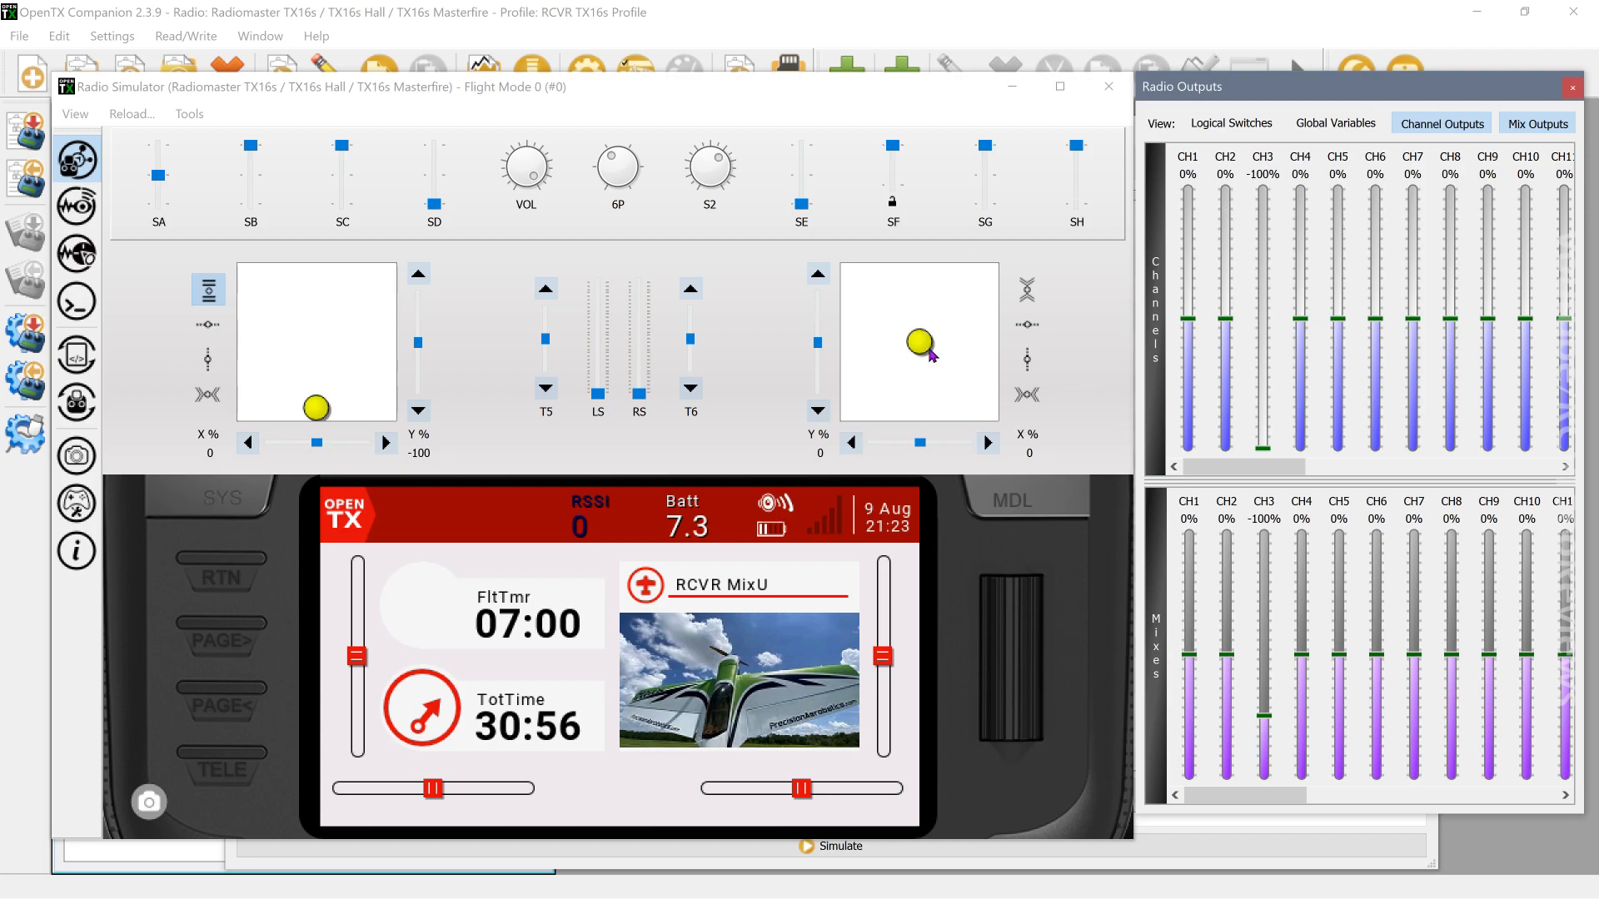
Step: Restrict the right stick to horizontal movement, then deflect it to X 100% and back to centre to check the aileron channels
{"action": "left_click", "coordinate": [1027, 325]}
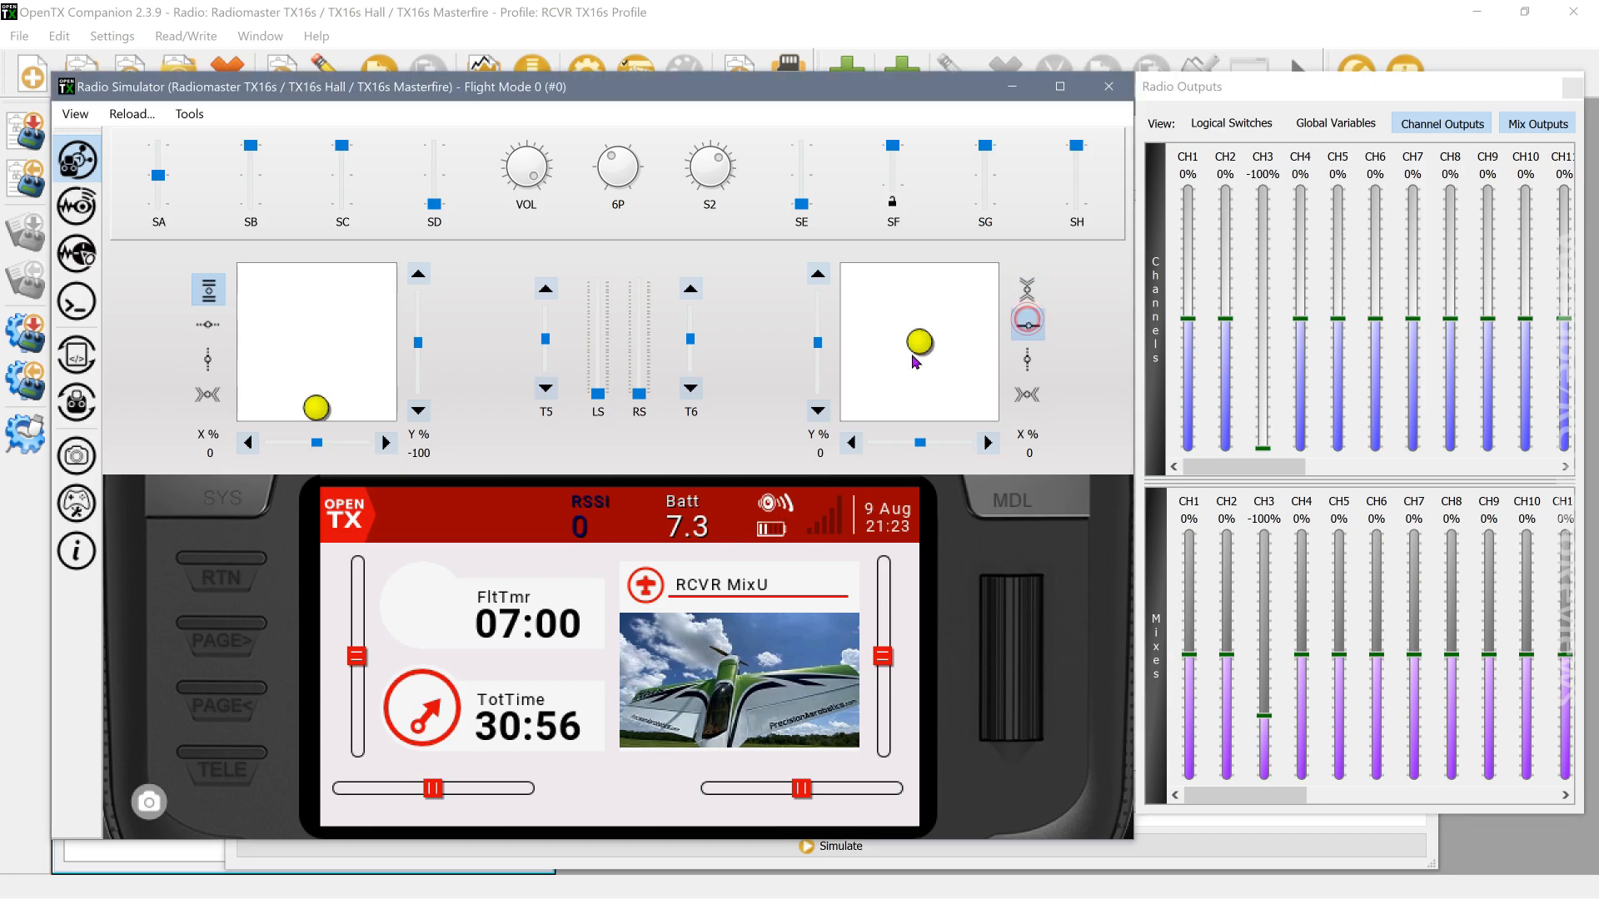
{"action": "left_click_drag", "start_coordinate": [921, 350], "coordinate": [1030, 358]}
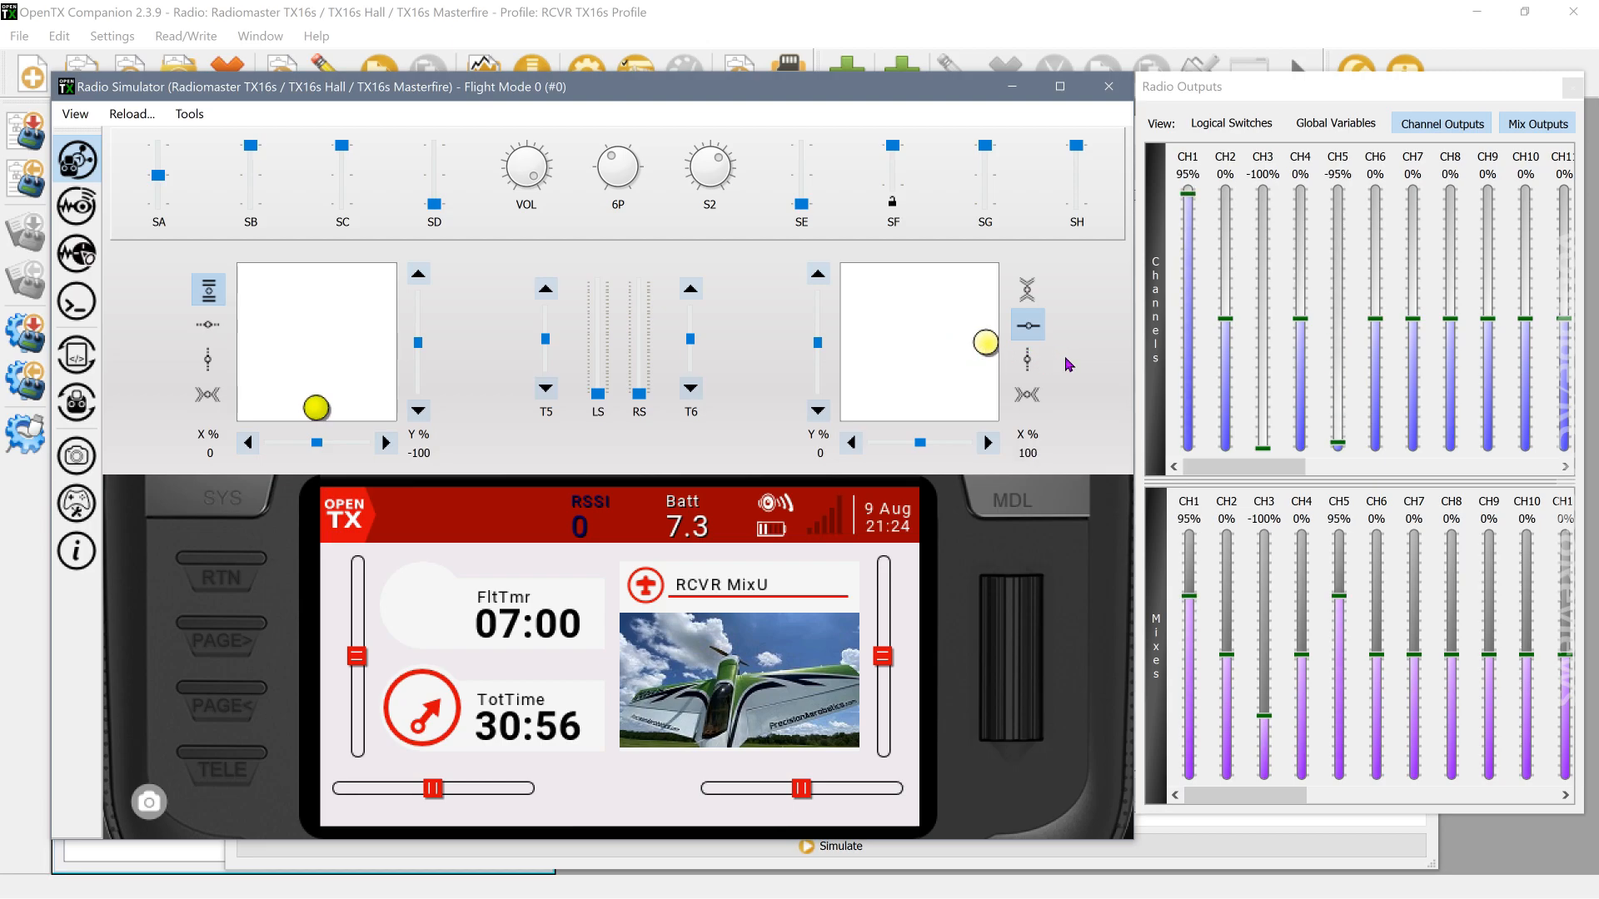
{"action": "left_click_drag", "start_coordinate": [1049, 359], "coordinate": [911, 346]}
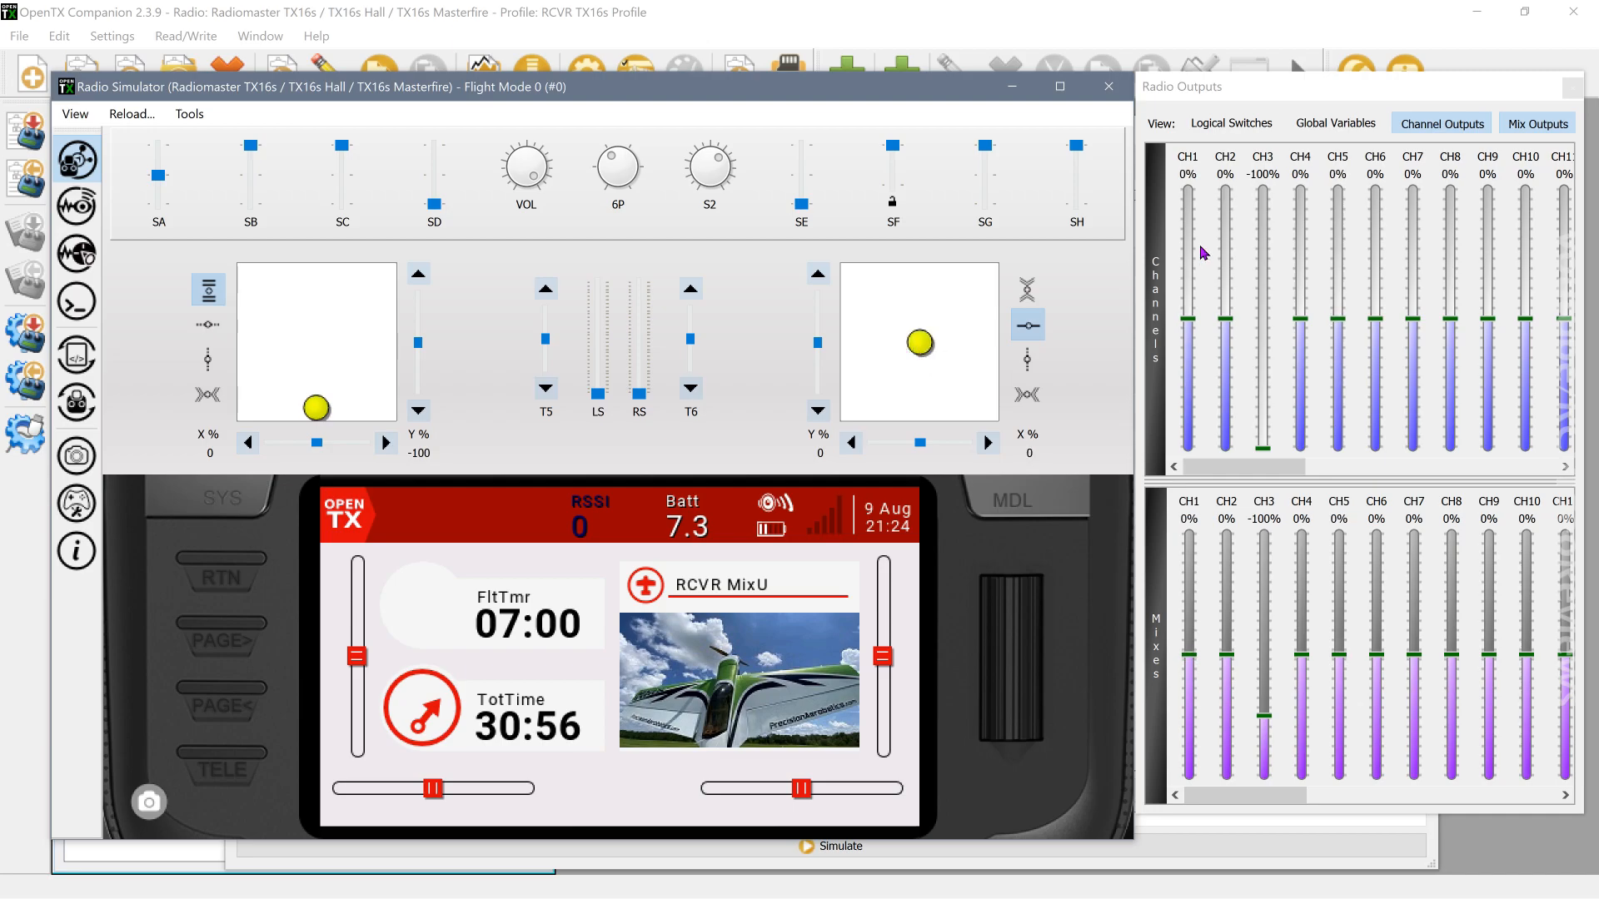
{"action": "left_click", "coordinate": [1189, 194]}
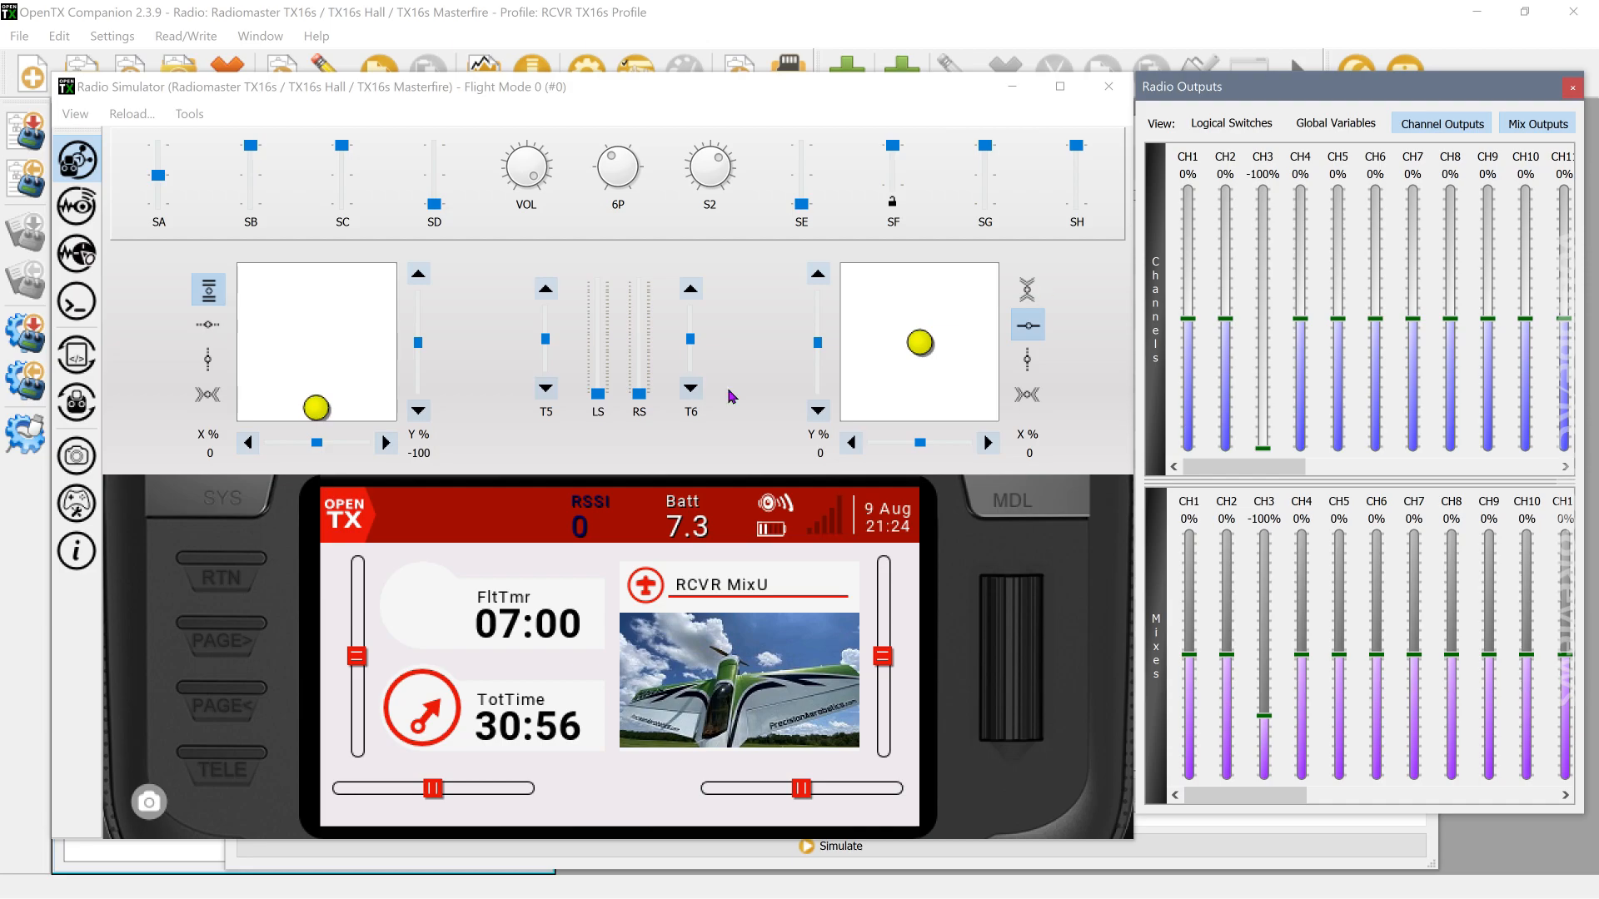
{"action": "left_click_drag", "start_coordinate": [919, 343], "coordinate": [913, 376]}
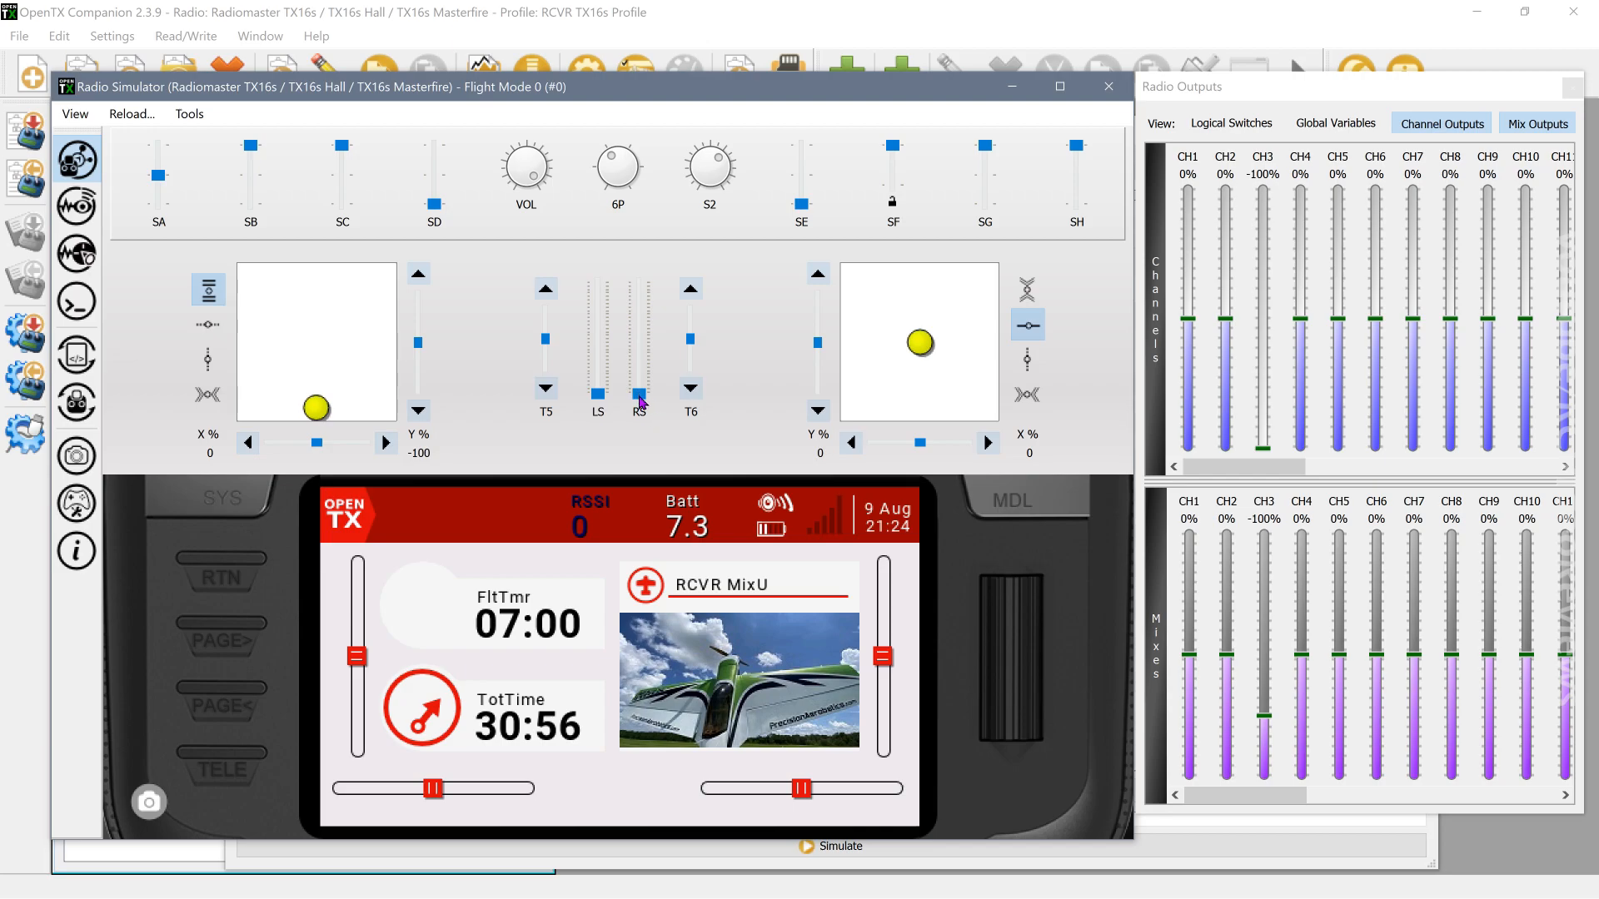
Step: Raise the RS slider to about 35% of its travel to test the REF mix on CH1 and CH5
{"action": "mouse_move", "coordinate": [642, 402]}
{"action": "mouse_move", "coordinate": [642, 388]}
{"action": "left_mouse_down"}
{"action": "mouse_move", "coordinate": [631, 290]}
{"action": "mouse_move", "coordinate": [640, 376]}
{"action": "mouse_move", "coordinate": [636, 319]}
{"action": "mouse_move", "coordinate": [637, 362]}
{"action": "left_mouse_up"}
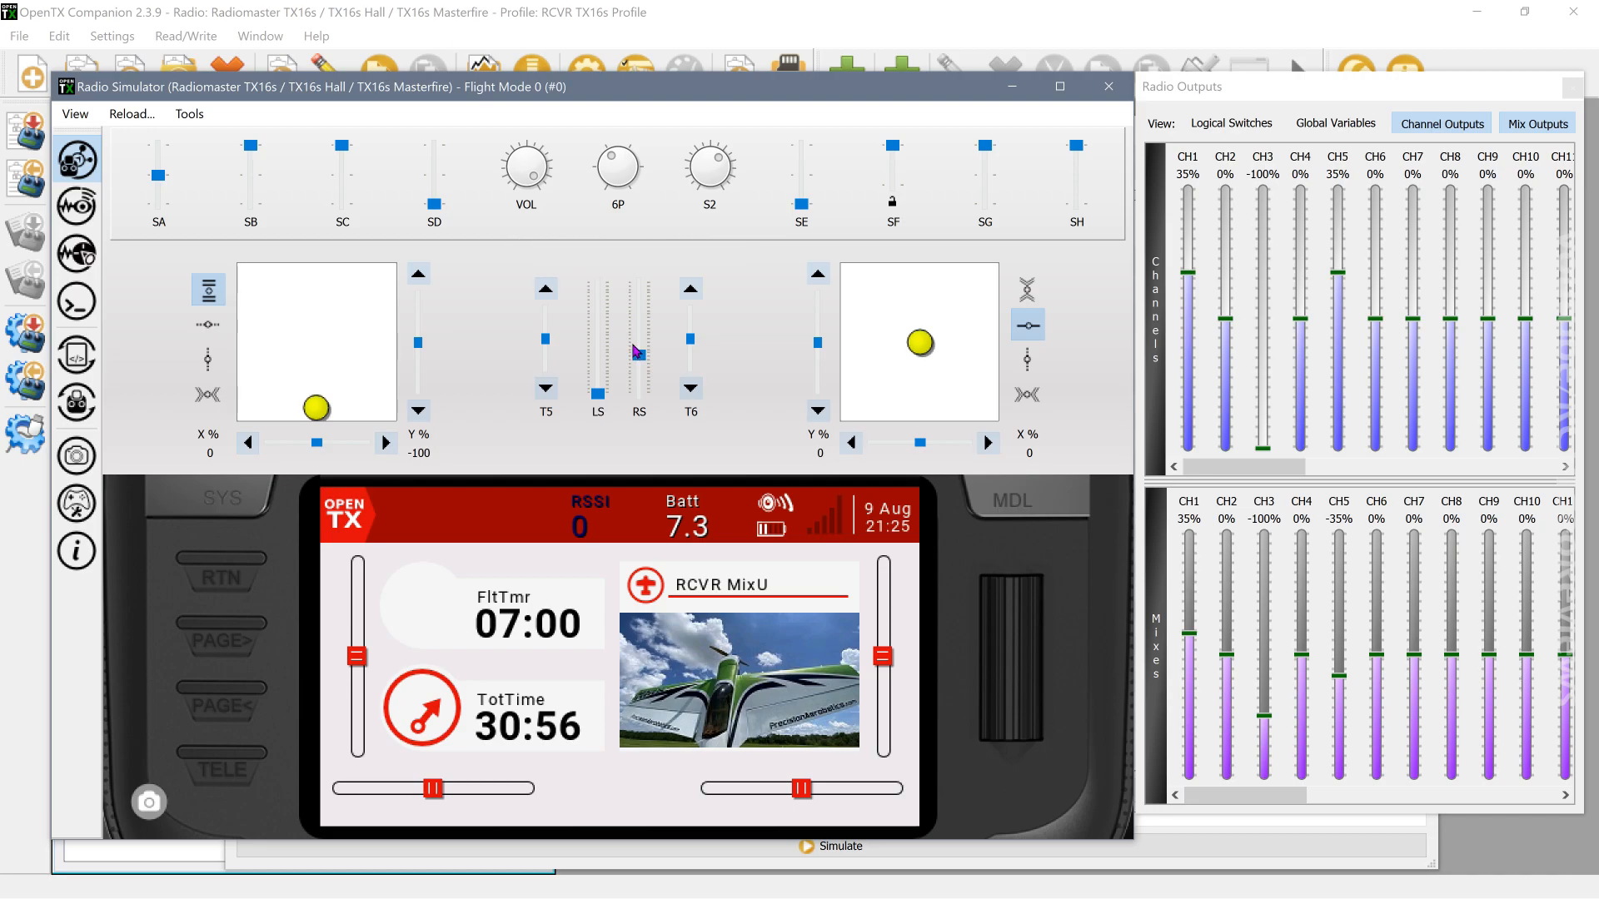
{"action": "mouse_move", "coordinate": [635, 355]}
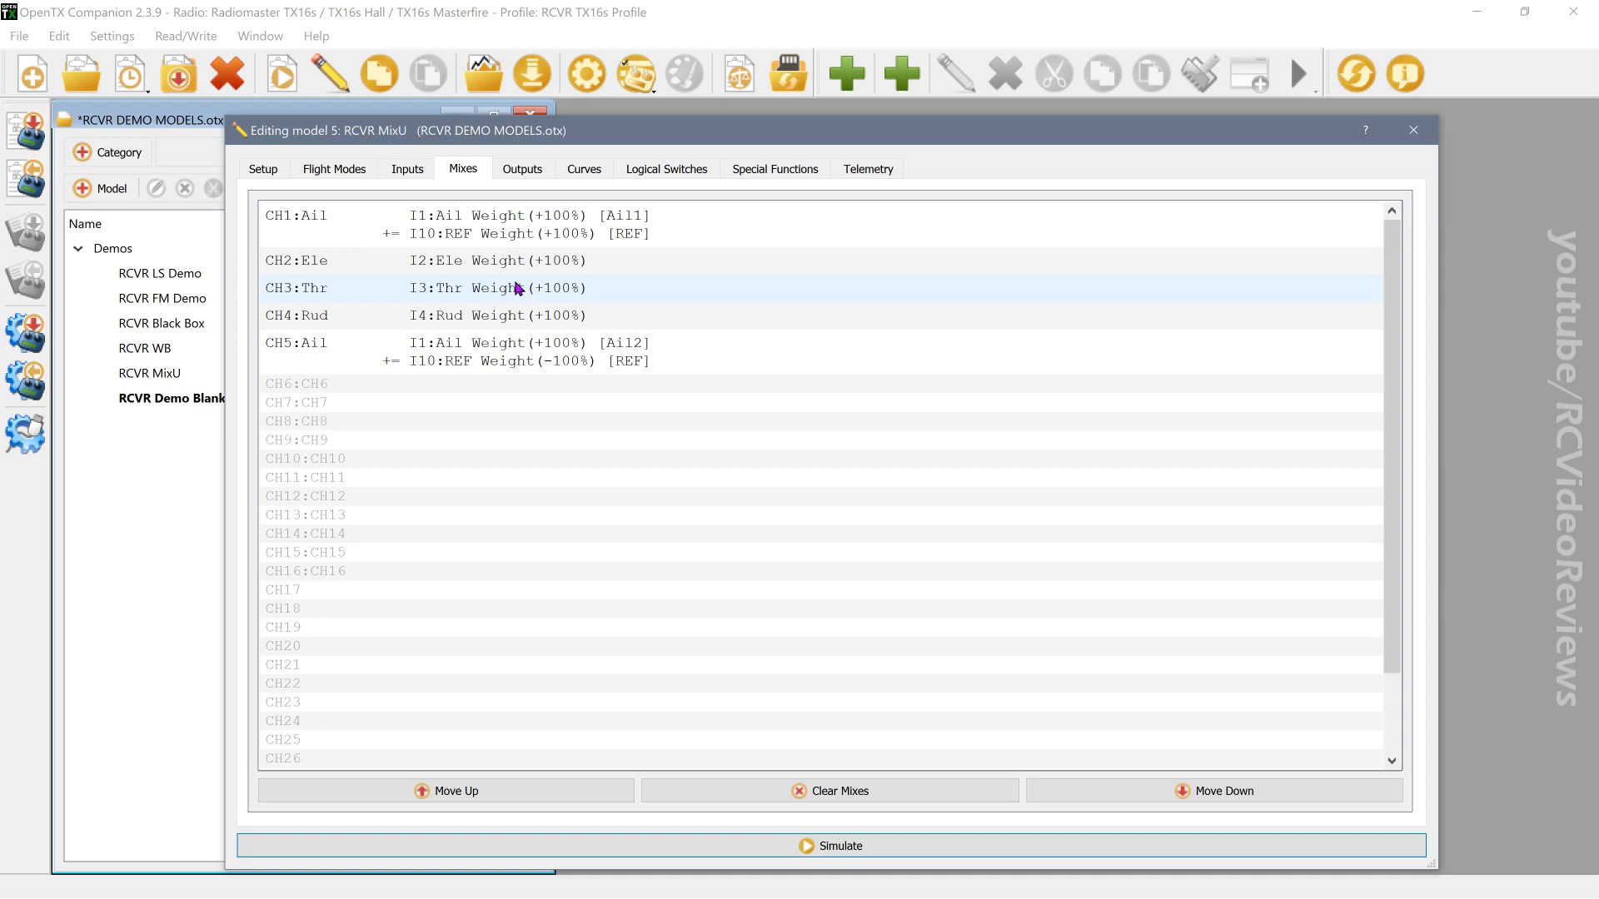
Step: Add a mix line named KEM to CH2:Ele with I4:Rud as its source
{"action": "left_click", "coordinate": [496, 262]}
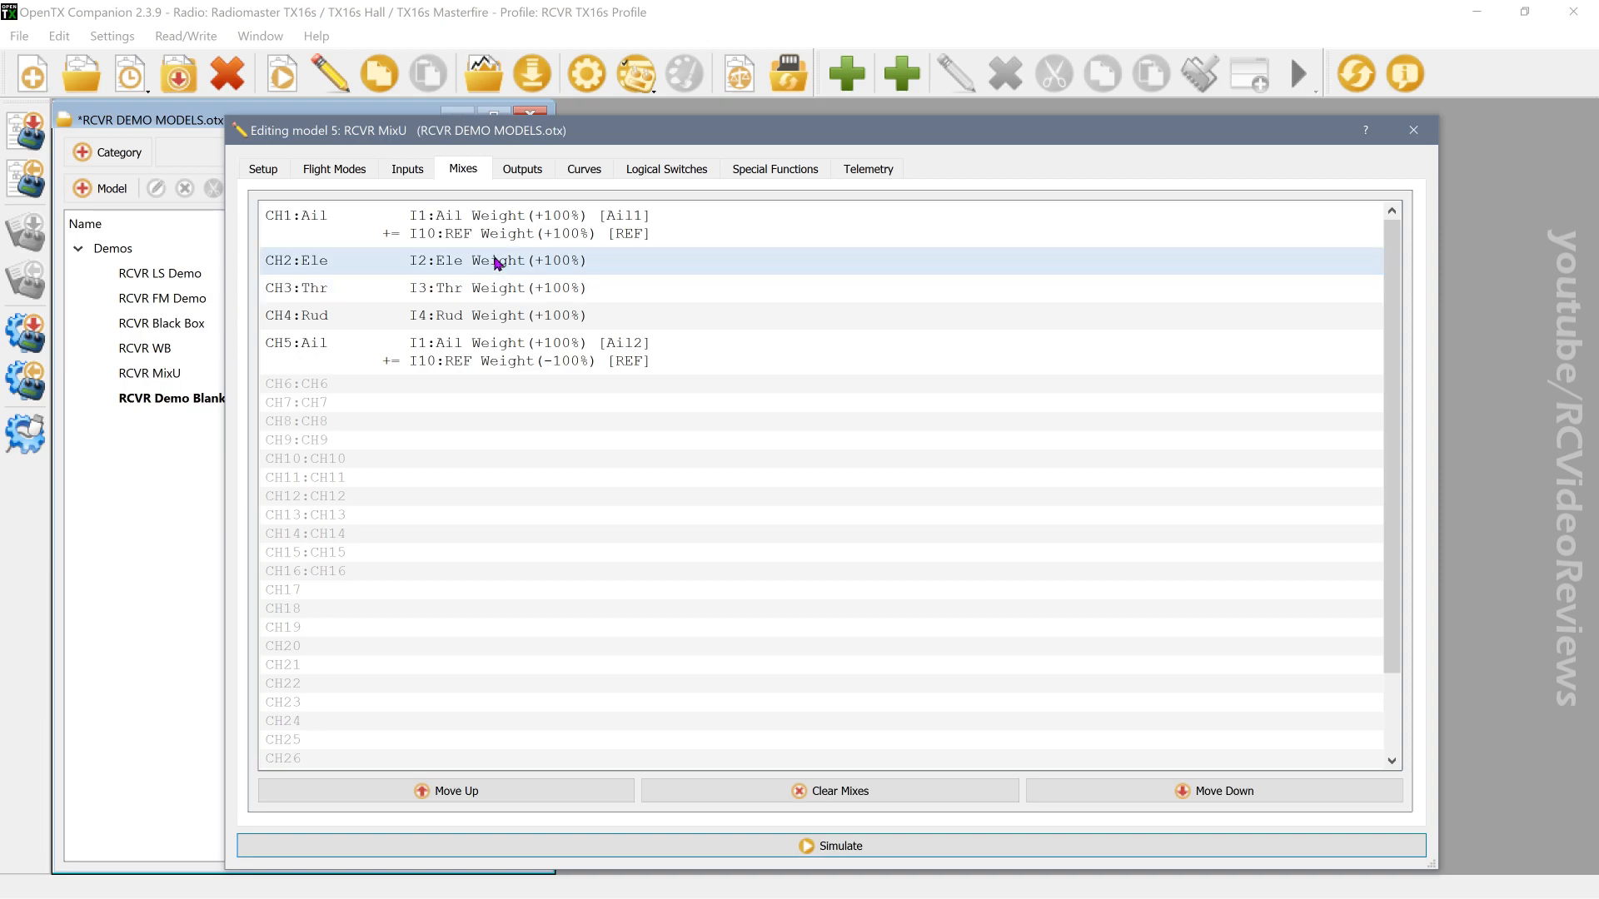
{"action": "right_click", "coordinate": [496, 263]}
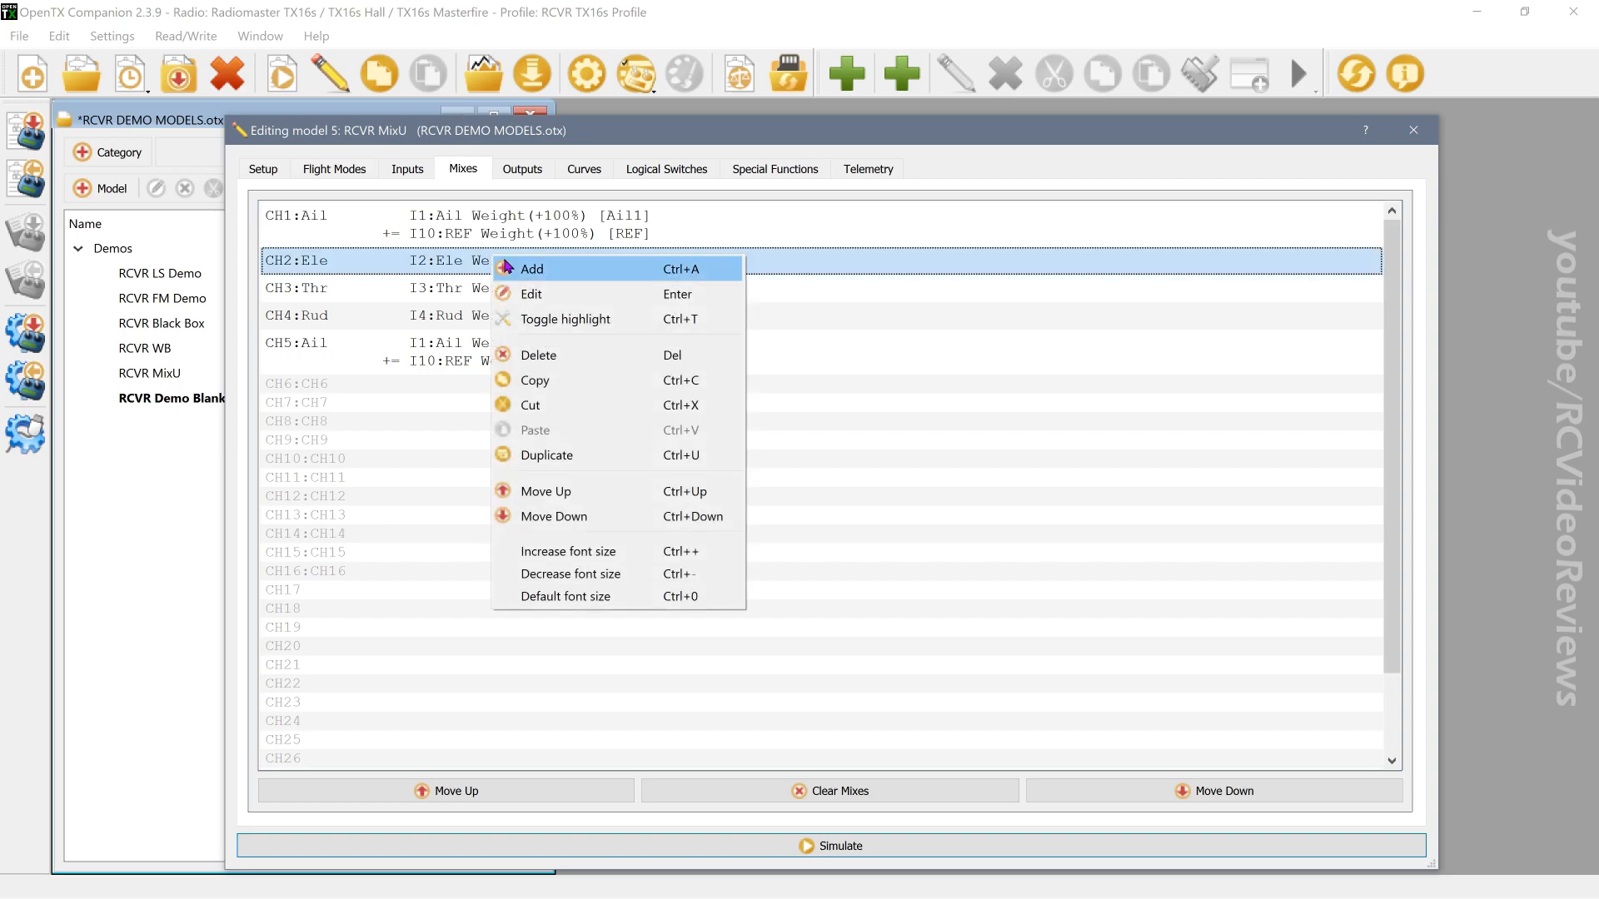
{"action": "left_click", "coordinate": [513, 266]}
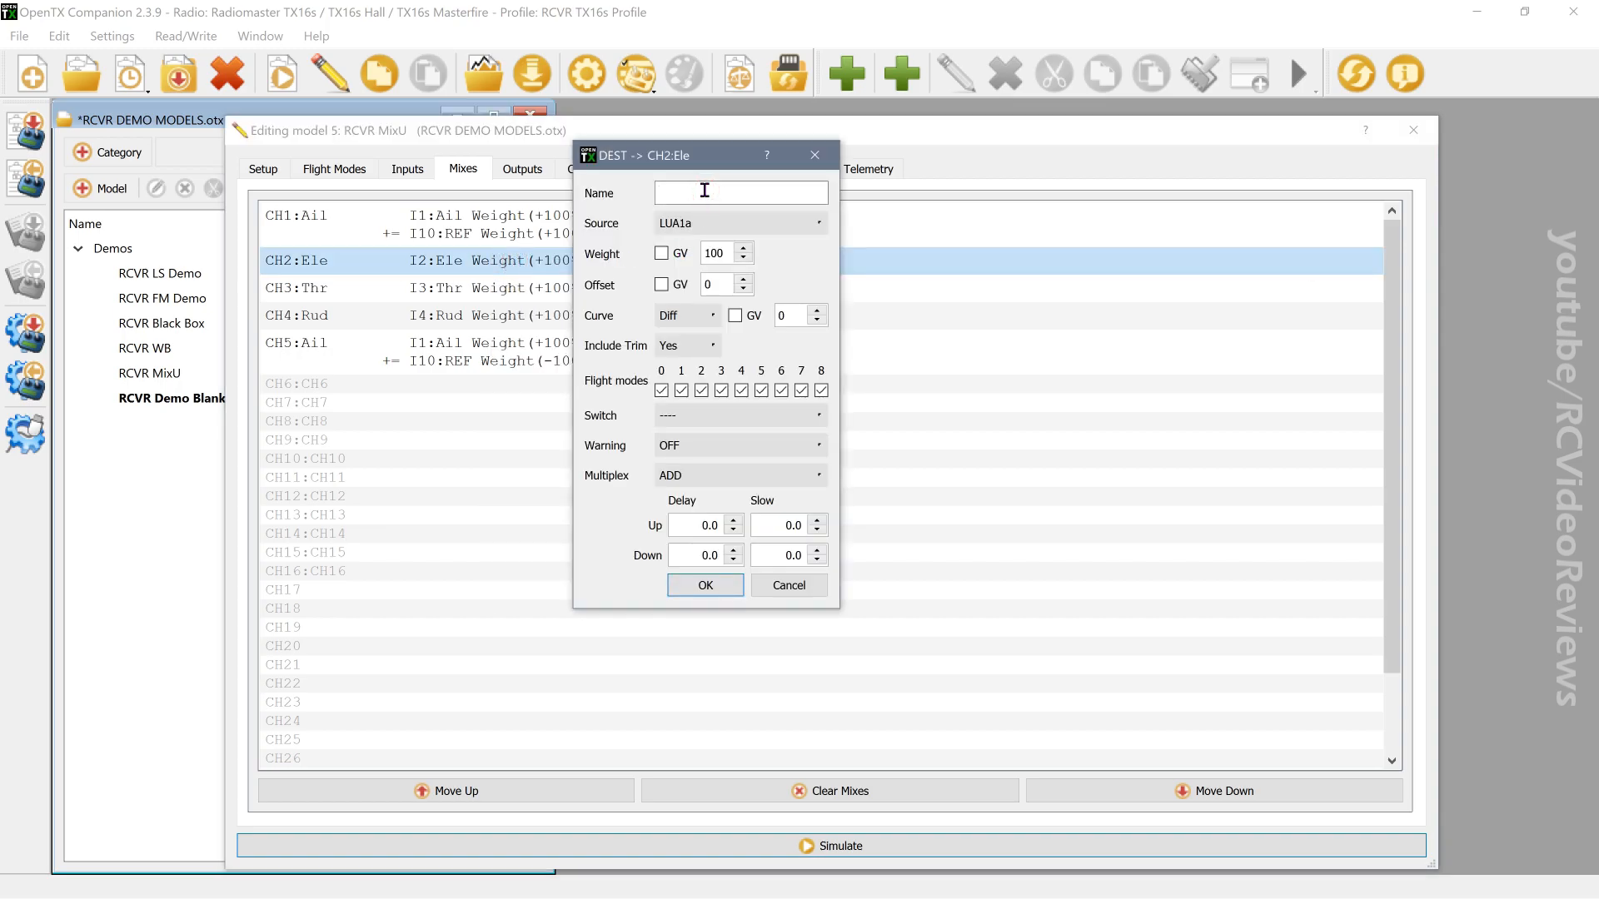
{"action": "type", "text": "KEM"}
{"action": "left_click", "coordinate": [712, 224]}
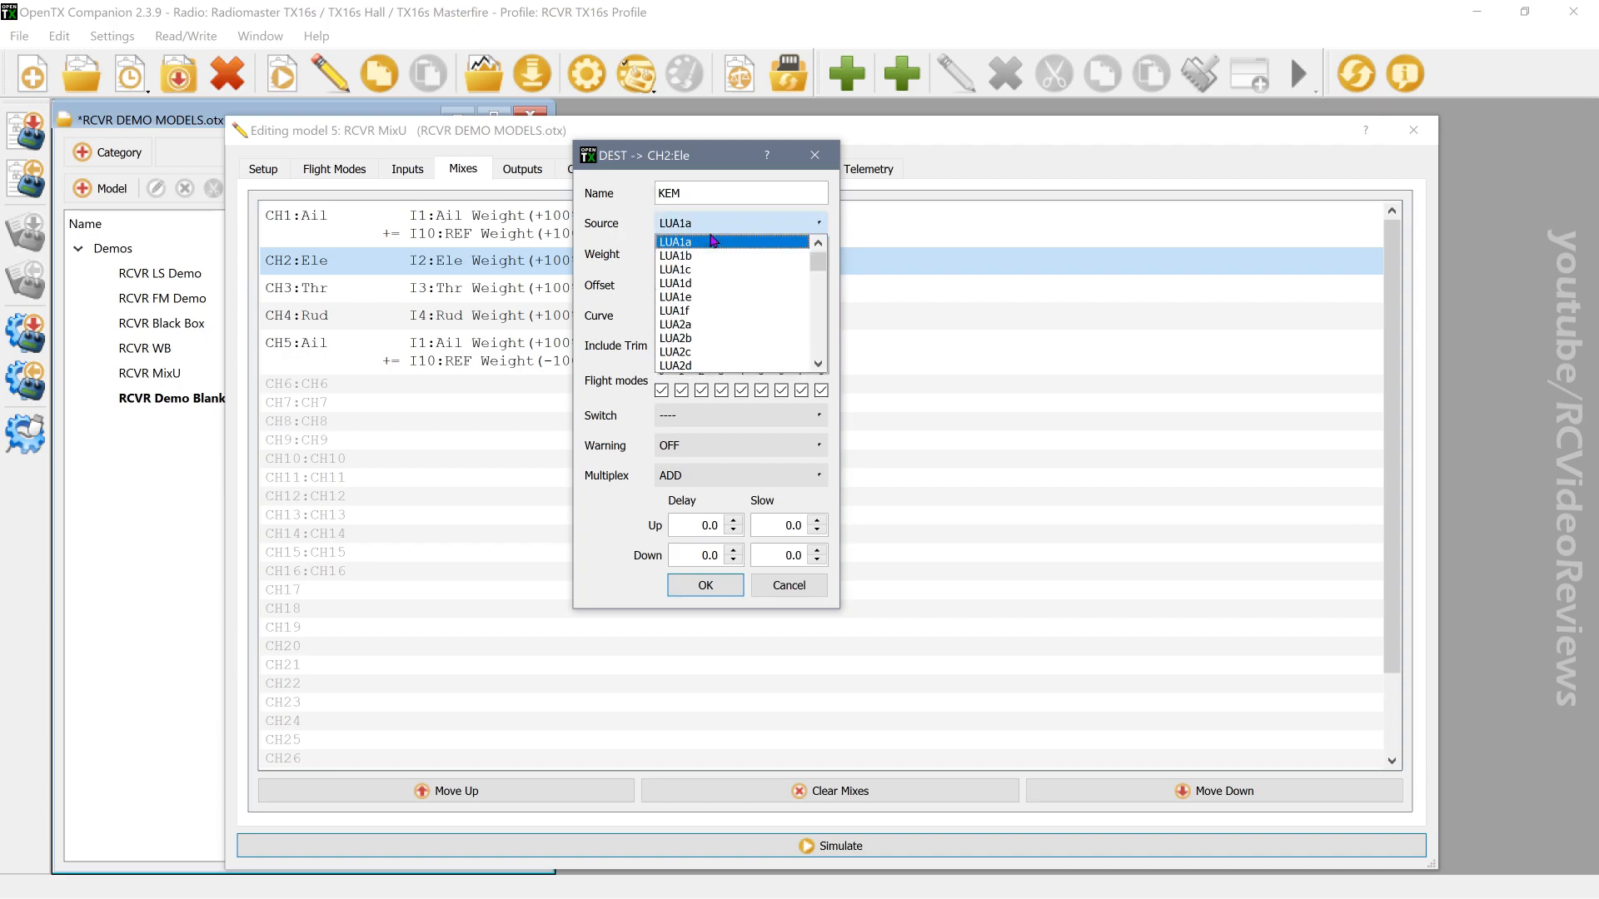
{"action": "scroll", "coordinate": [681, 348], "scroll_direction": "down", "scroll_amount": 13}
{"action": "left_click", "coordinate": [681, 338]}
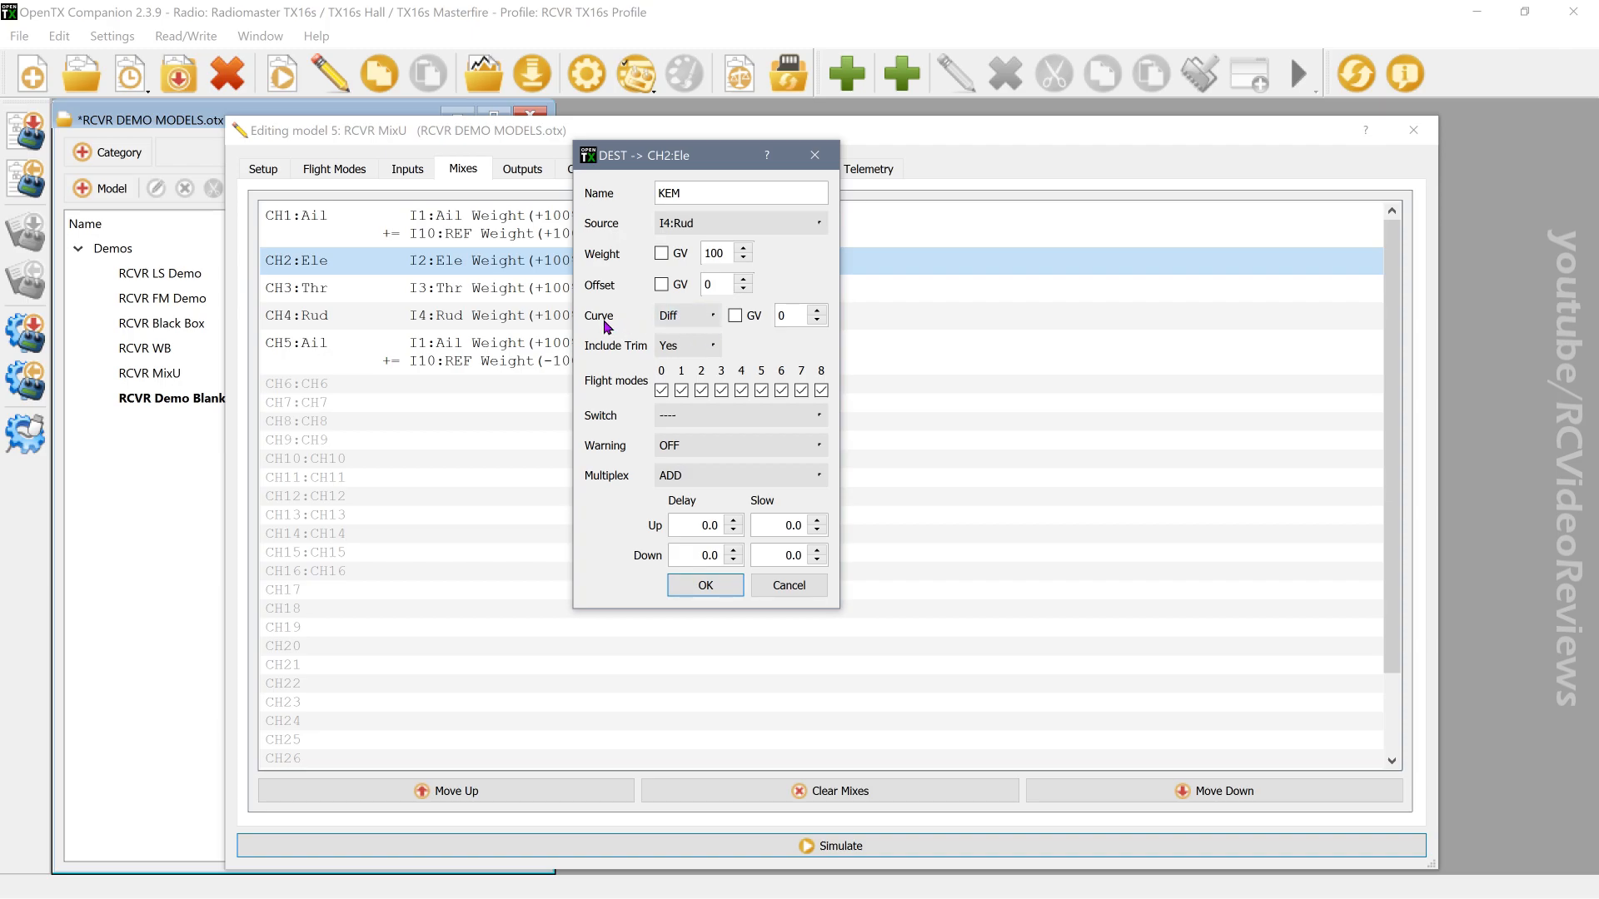
Step: Set the KEM mix's curve type to Func with the |x| function
{"action": "left_click", "coordinate": [687, 317]}
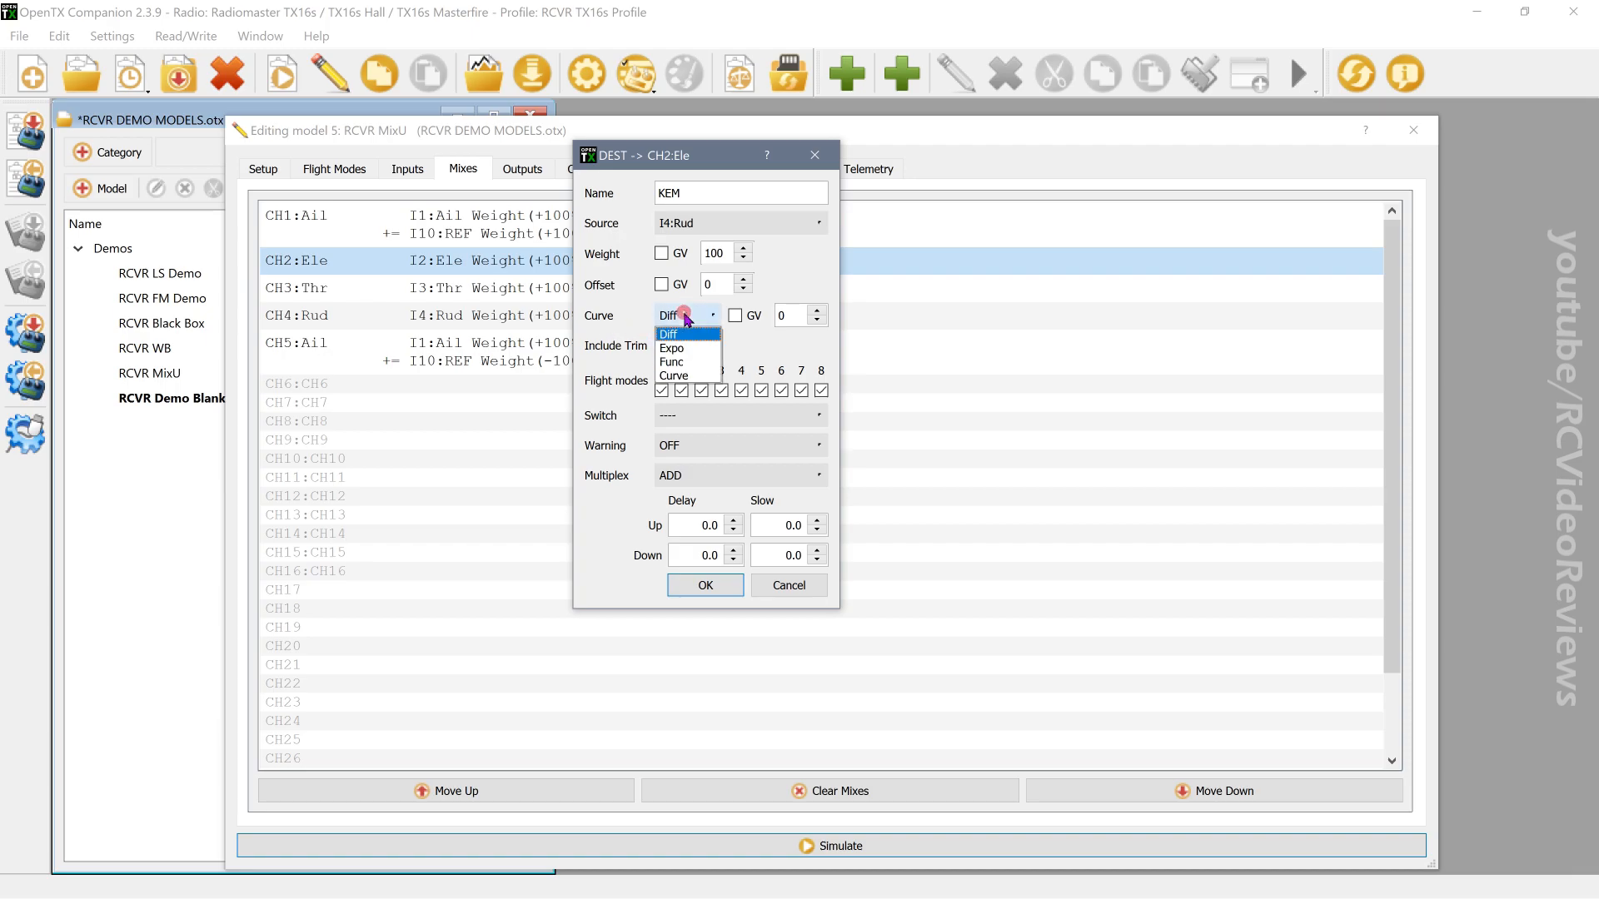
{"action": "left_click", "coordinate": [690, 364]}
{"action": "left_click", "coordinate": [757, 315]}
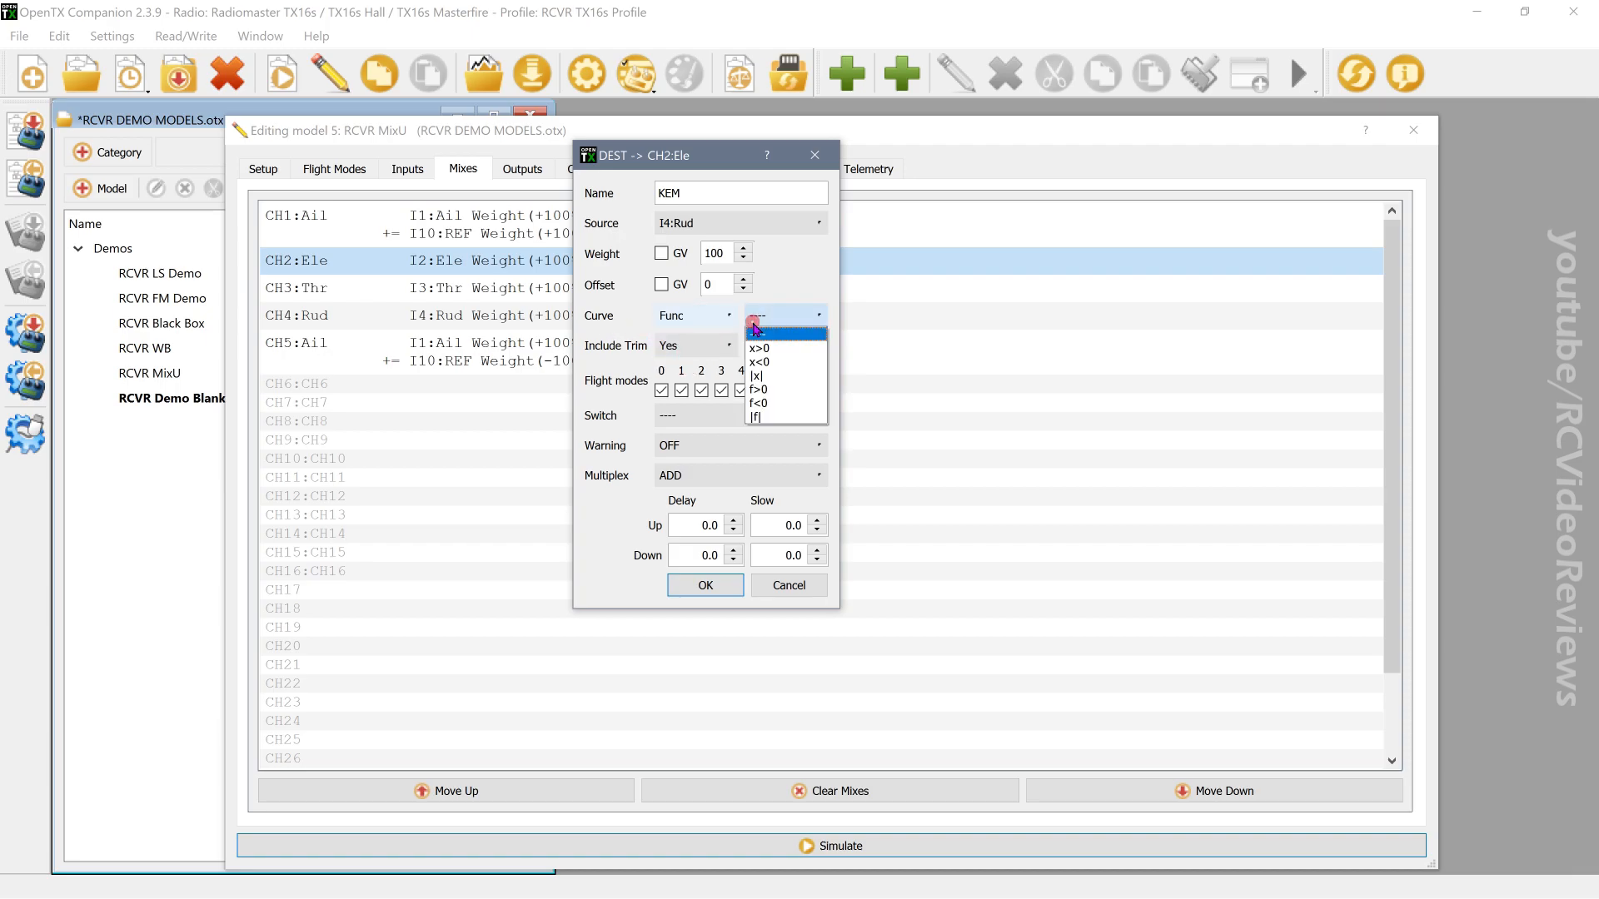
{"action": "left_click", "coordinate": [783, 384]}
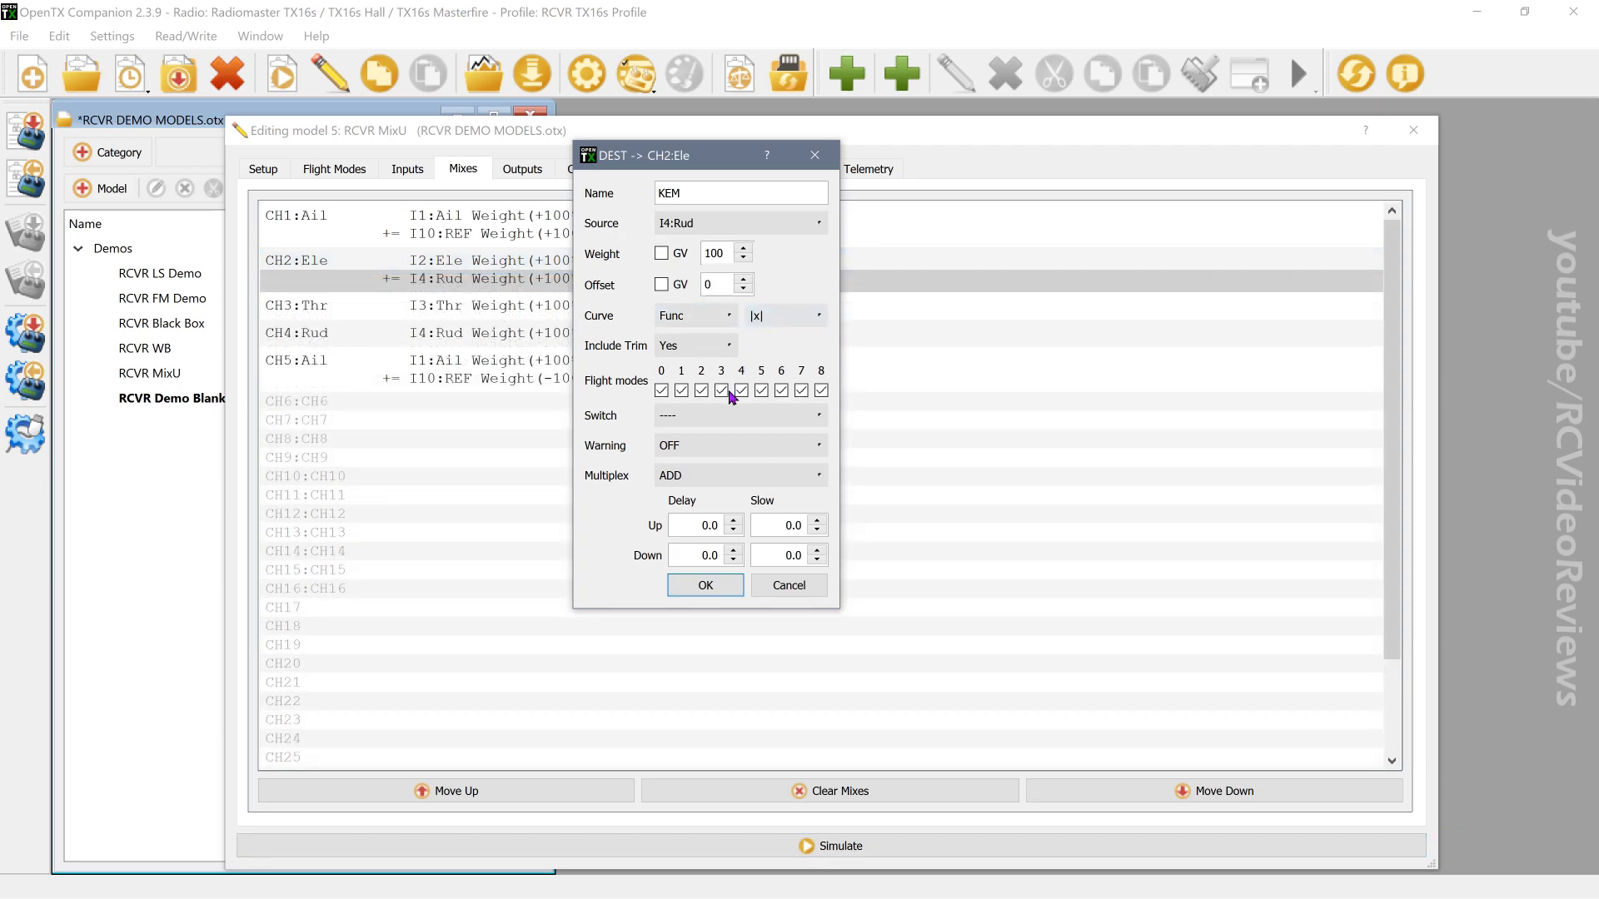
Step: Assign the SD↓ switch to the KEM mix and accept the mix line
{"action": "left_click", "coordinate": [724, 417]}
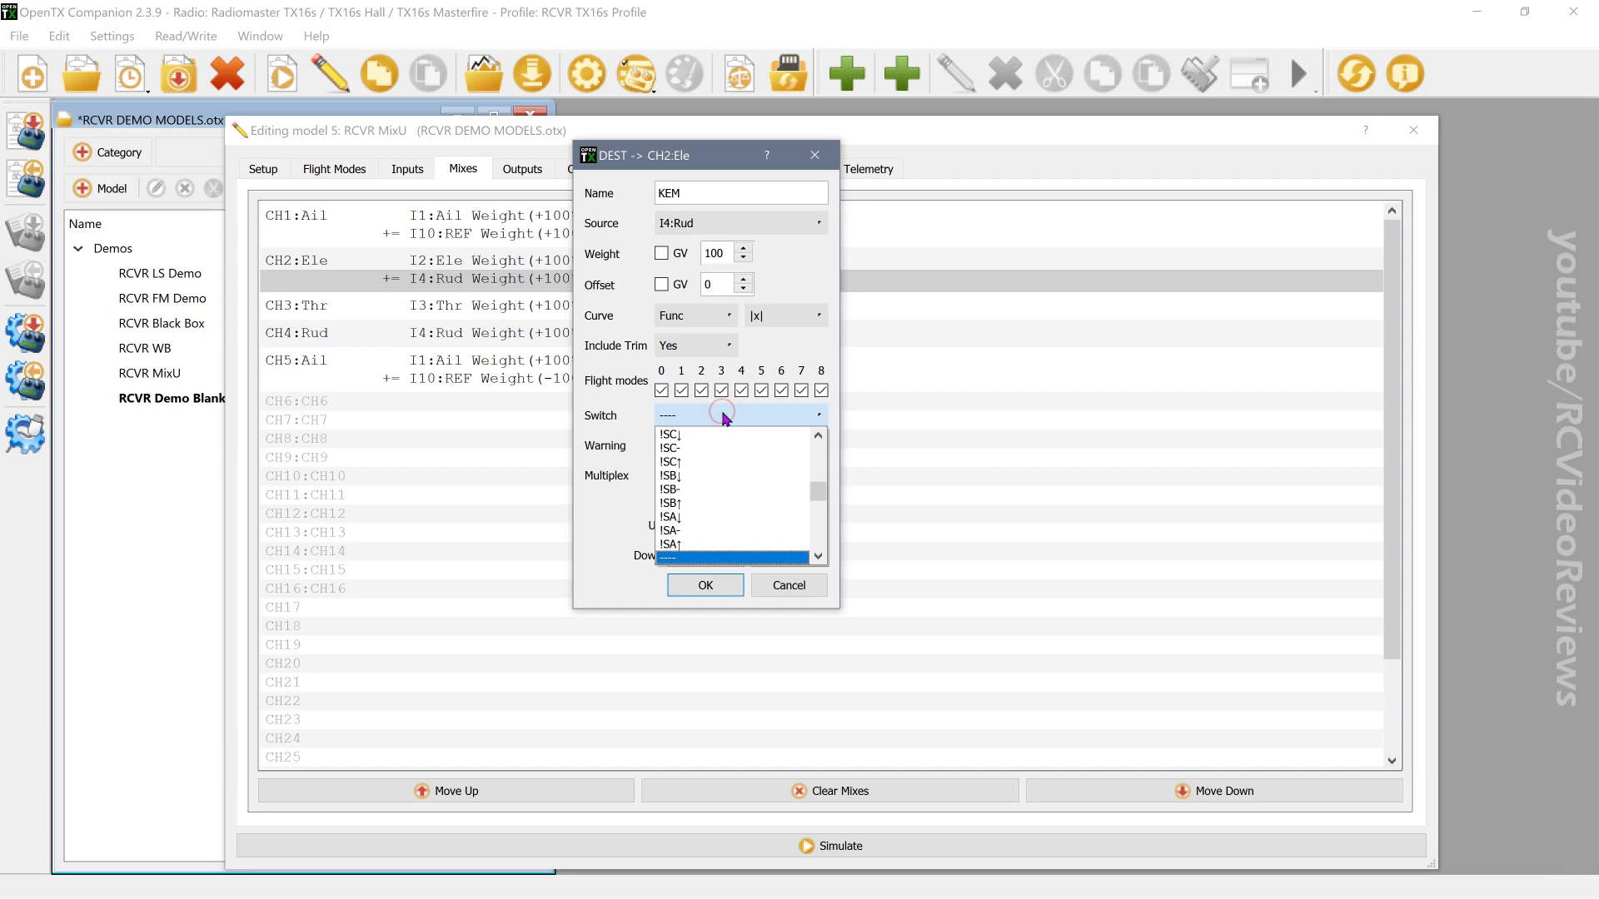
{"action": "scroll", "coordinate": [714, 481], "scroll_direction": "down", "scroll_amount": 3}
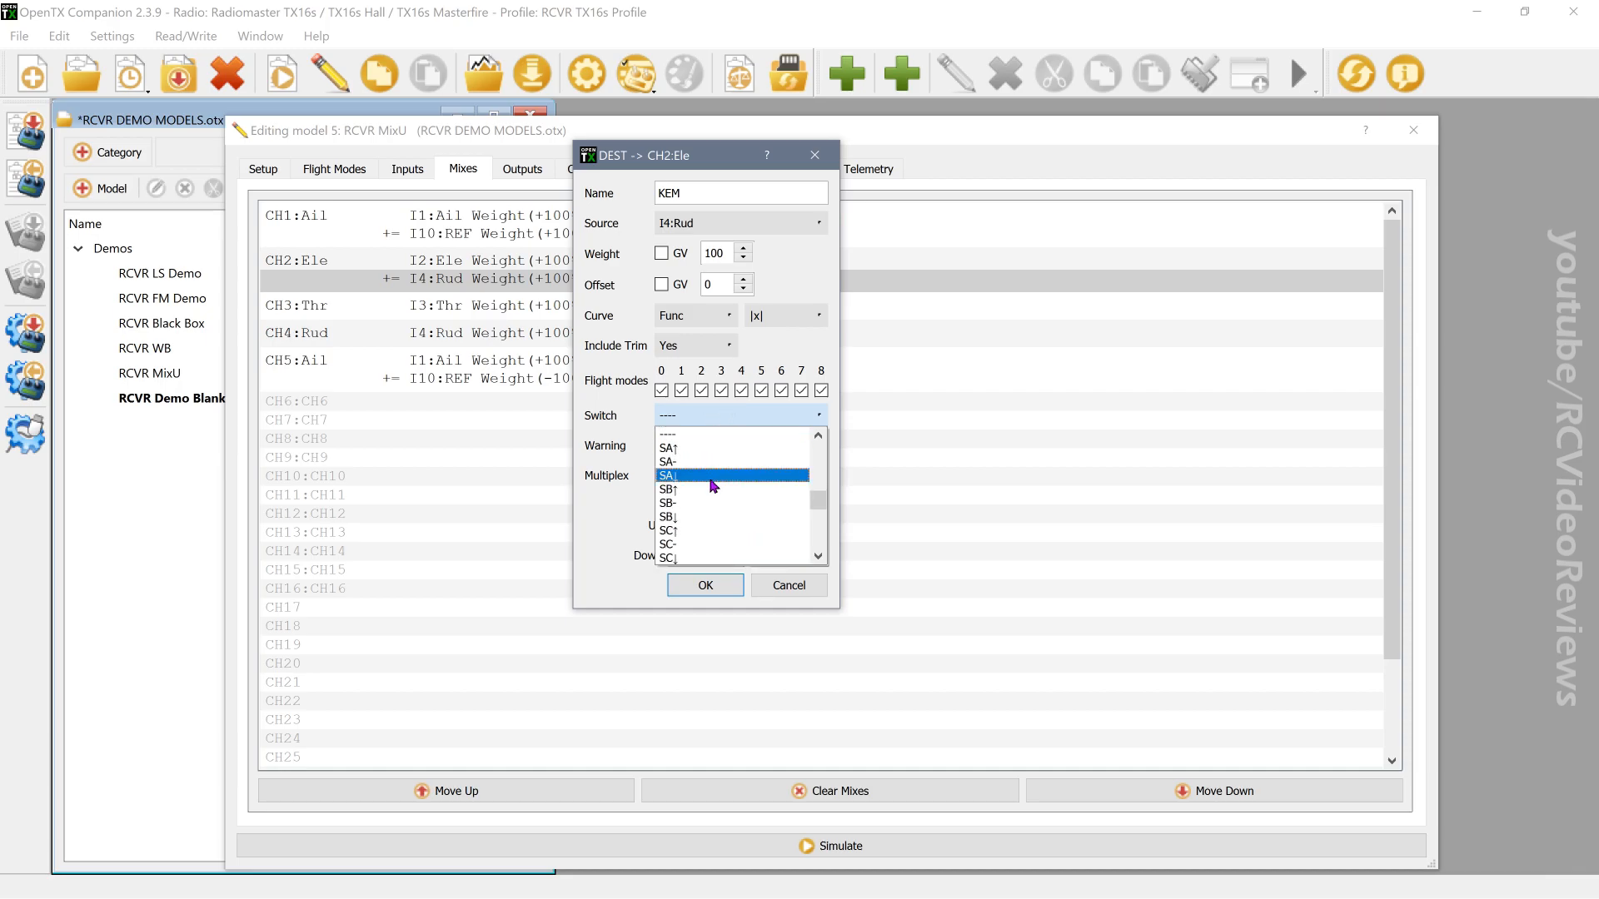
{"action": "left_click", "coordinate": [694, 519]}
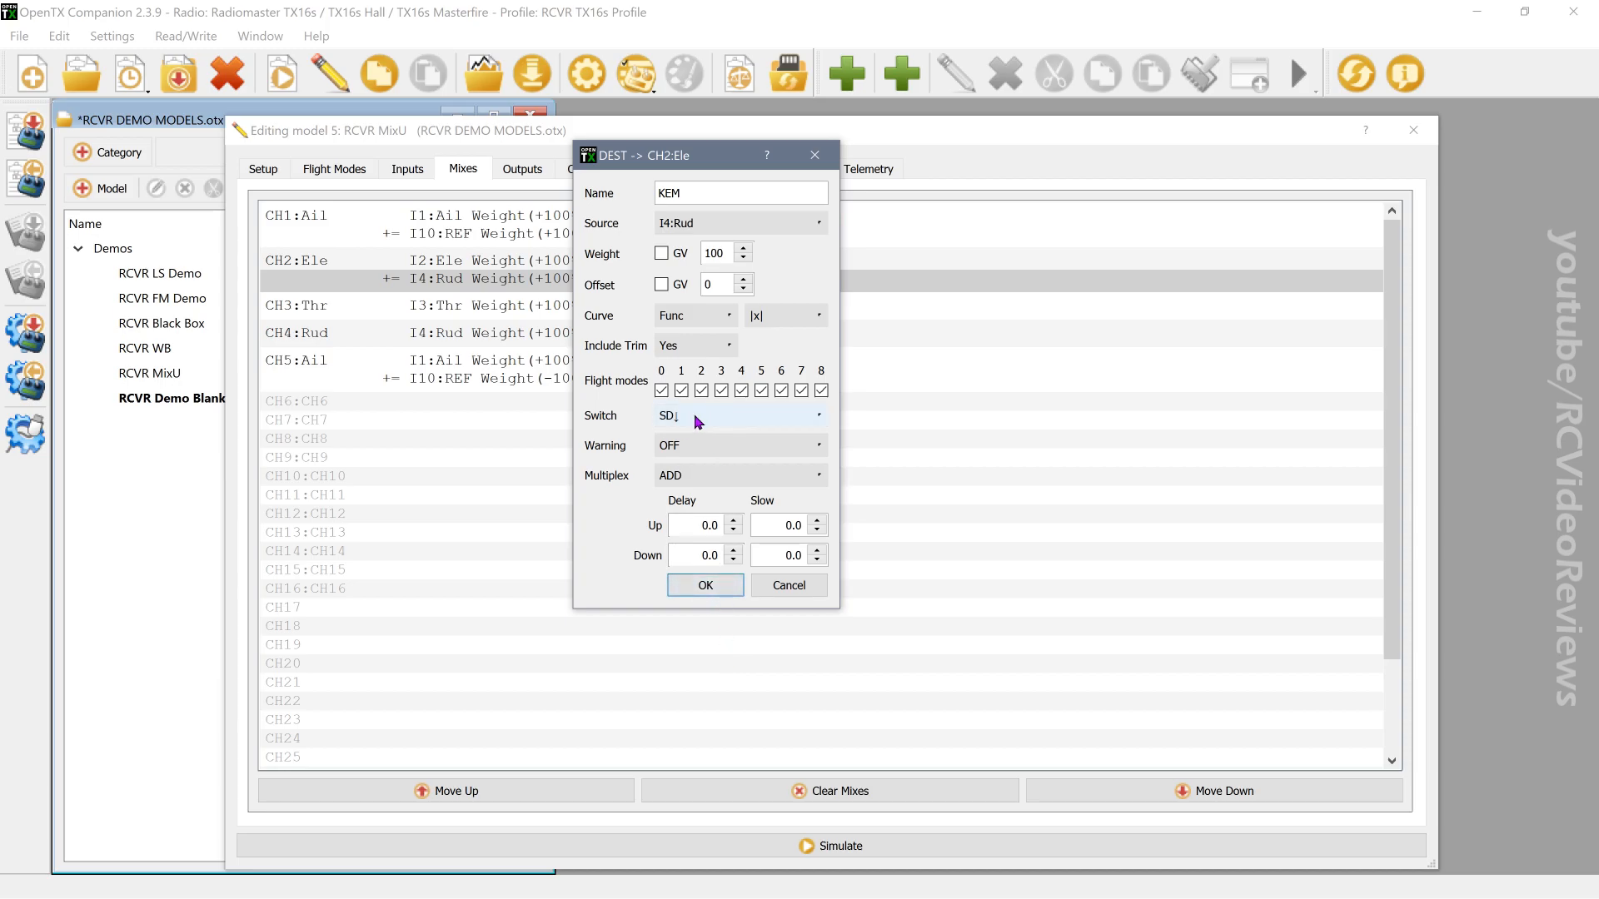
{"action": "left_click", "coordinate": [703, 586]}
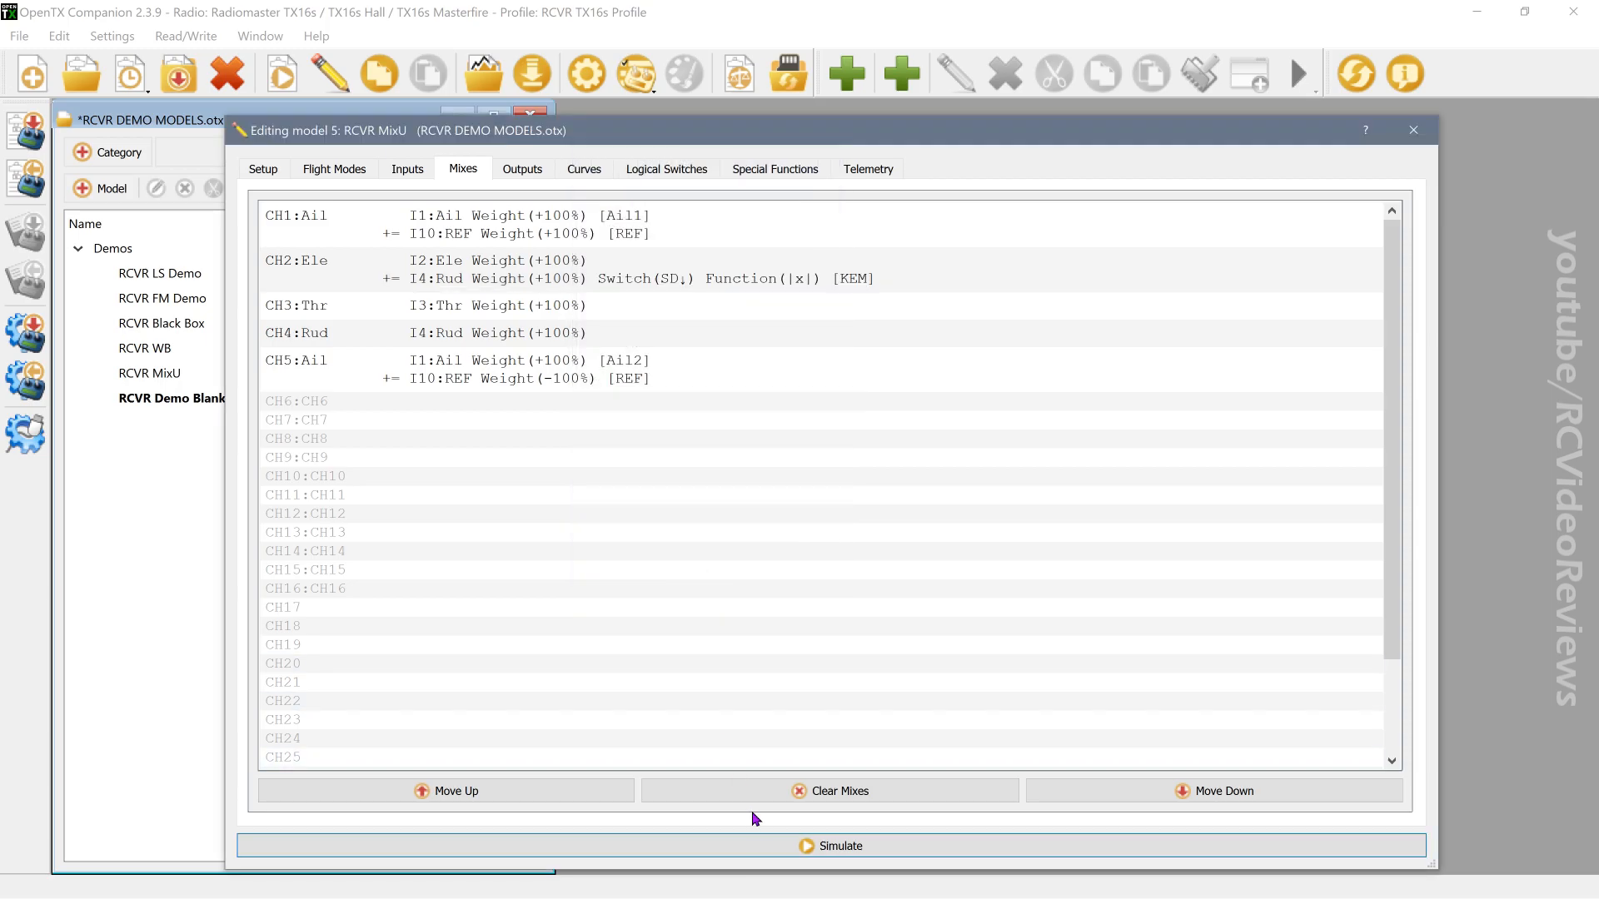
Step: Run the radio simulator, raise the left stick to about Y -2%, and restrict it to horizontal movement
{"action": "left_click", "coordinate": [750, 849]}
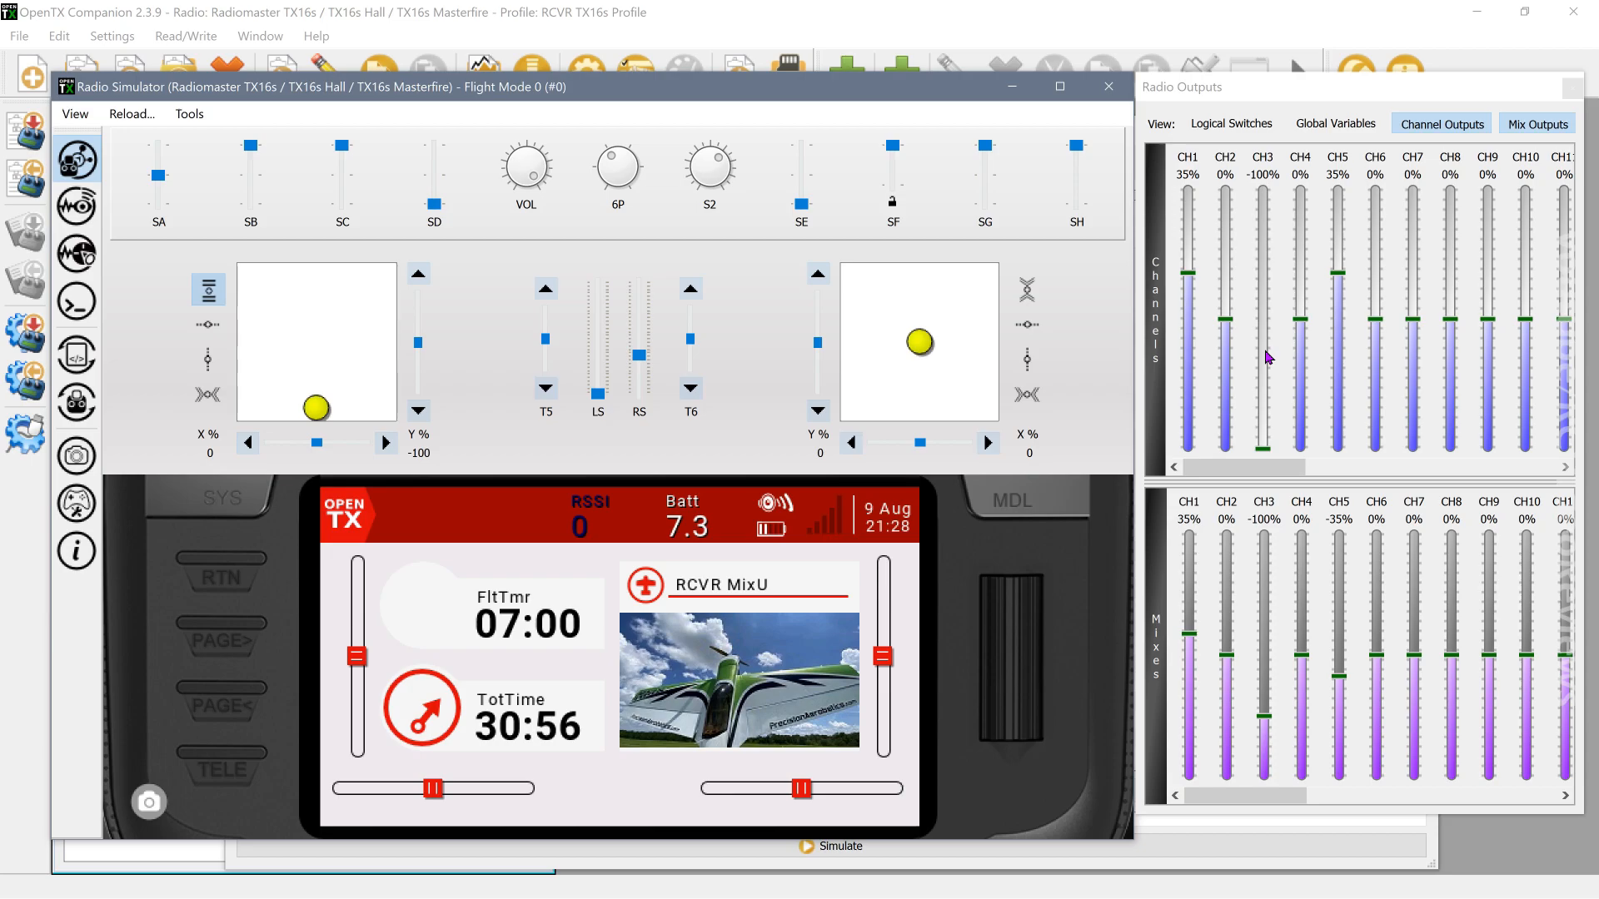
{"action": "left_click_drag", "start_coordinate": [317, 408], "coordinate": [317, 356]}
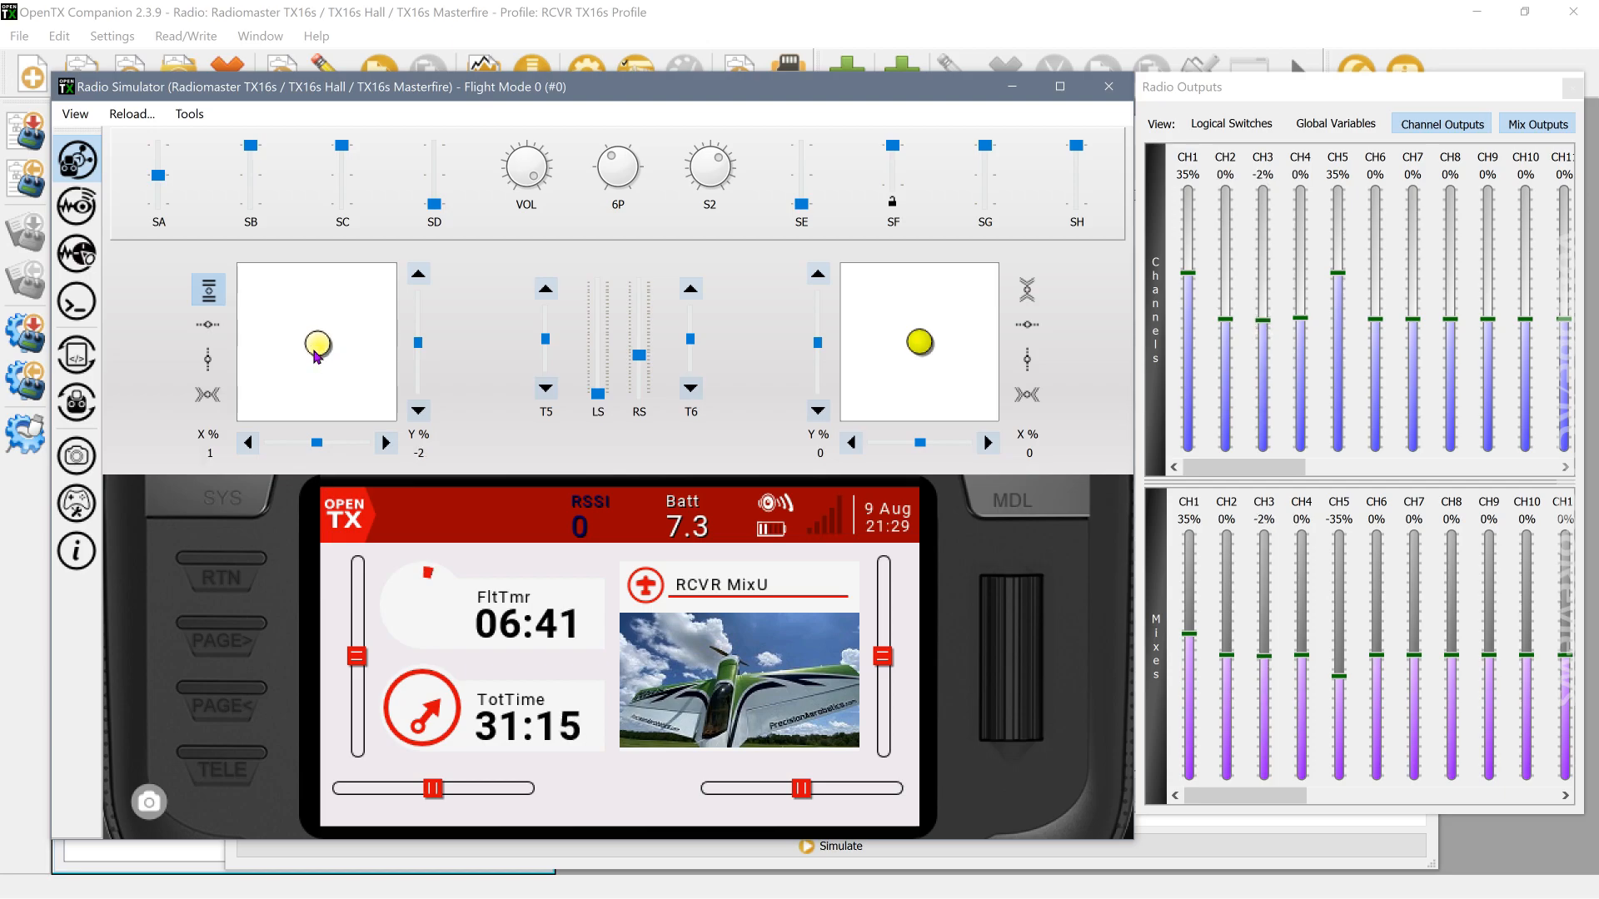
{"action": "left_click", "coordinate": [208, 325]}
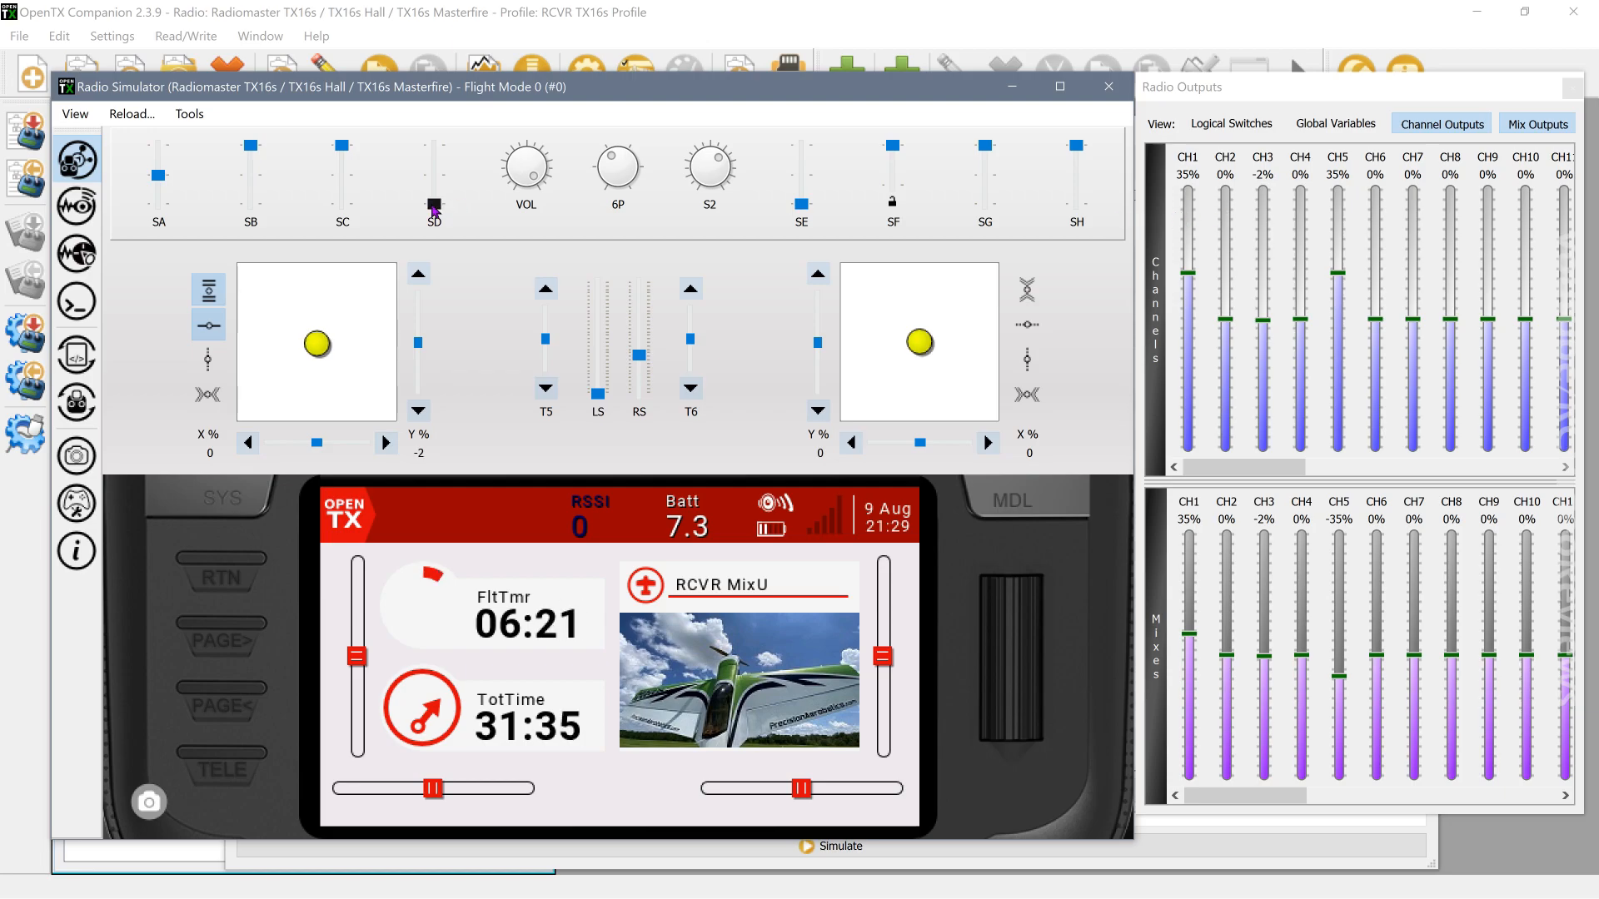
Step: Deflect the left stick to X 100% and back towards centre to check the KEM mix on CH2, and close the simulator
{"action": "left_click_drag", "start_coordinate": [318, 344], "coordinate": [319, 345]}
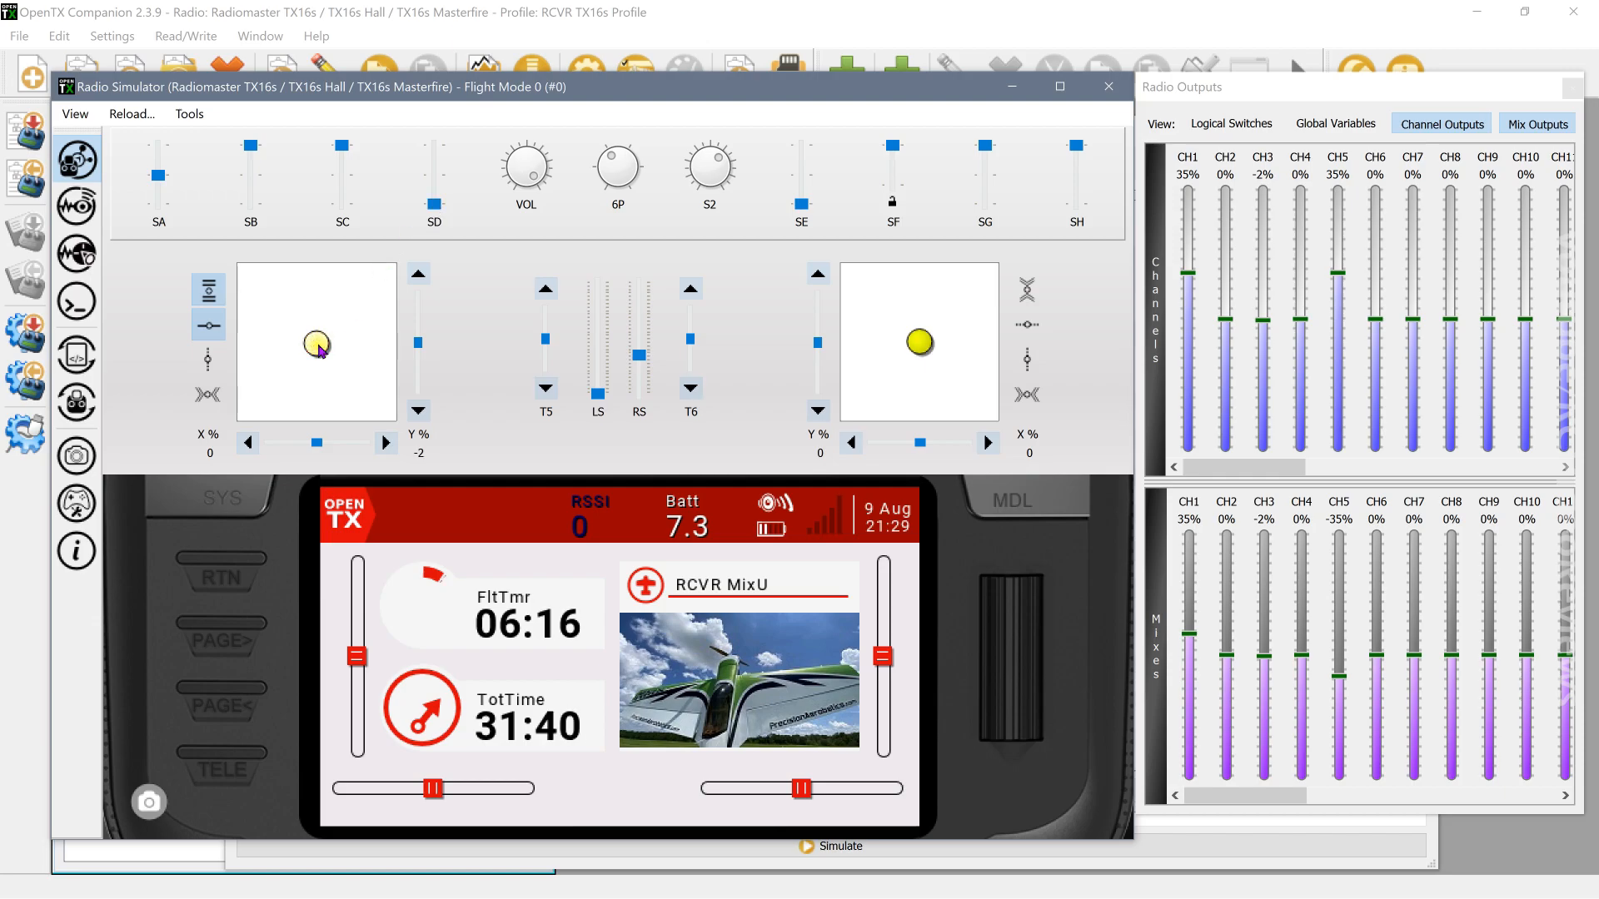
{"action": "left_click_drag", "start_coordinate": [320, 350], "coordinate": [391, 351]}
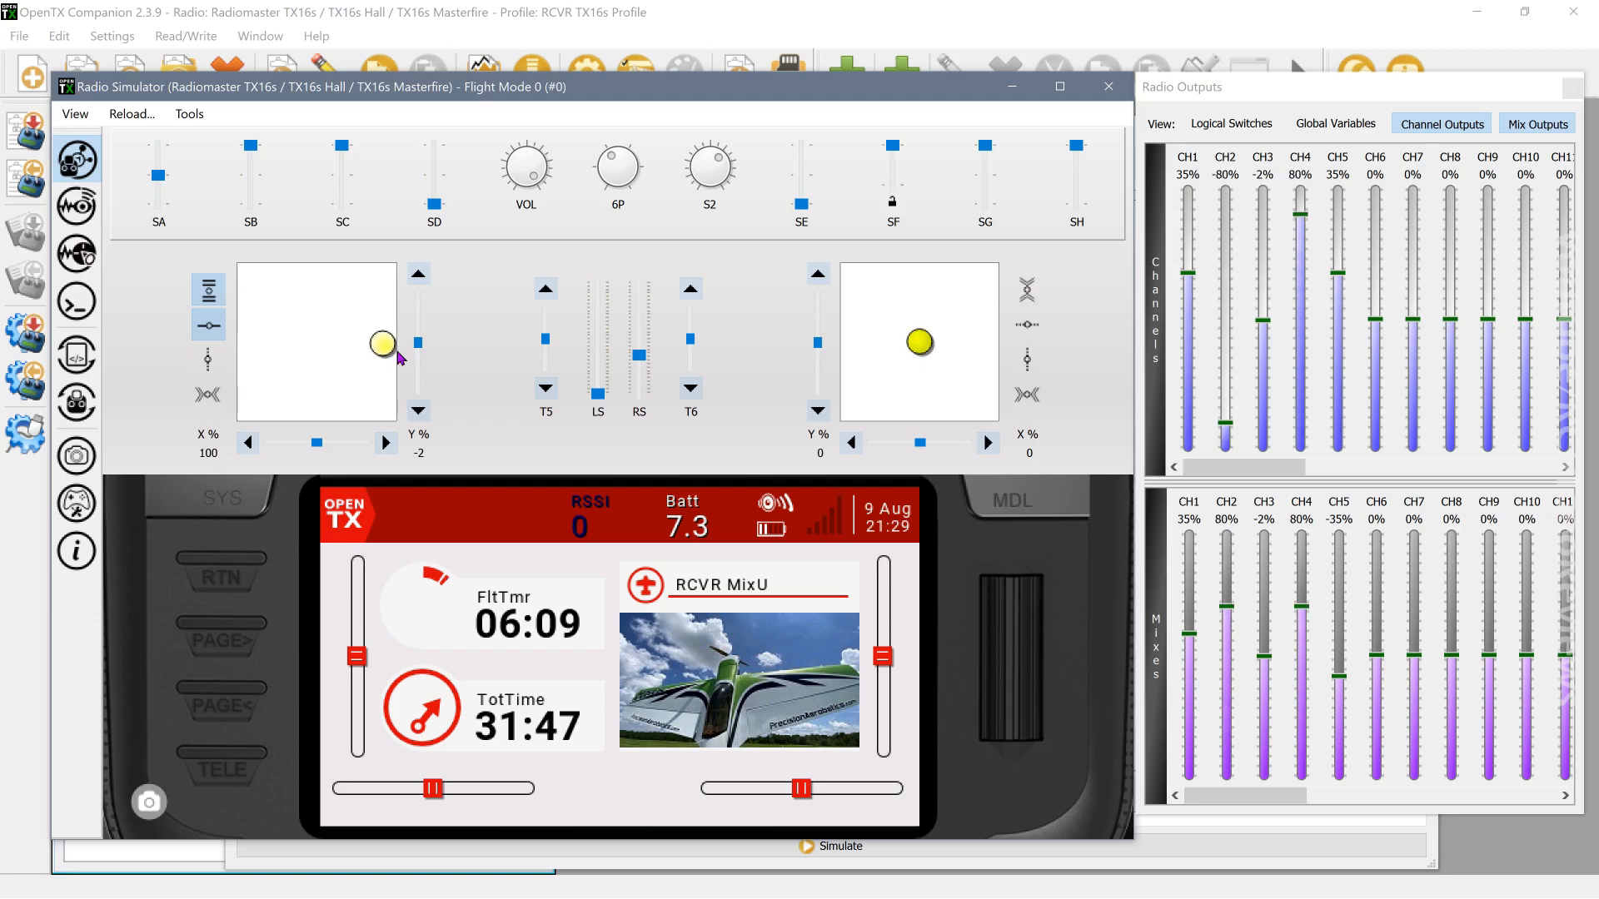
{"action": "left_click_drag", "start_coordinate": [397, 362], "coordinate": [355, 408]}
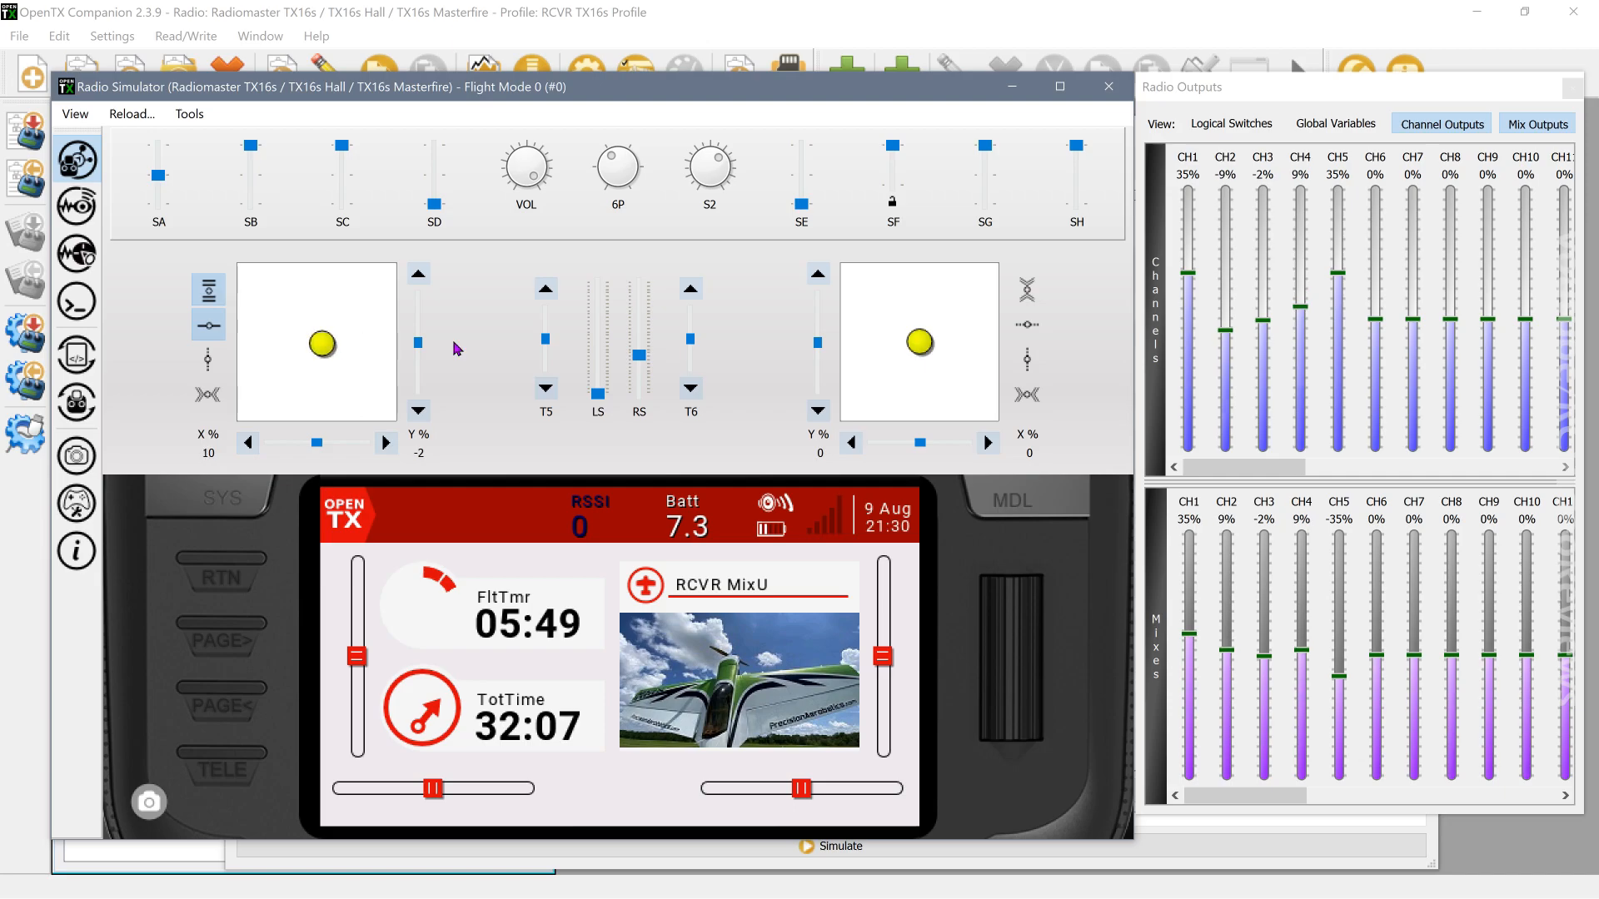
{"action": "left_click", "coordinate": [1108, 96]}
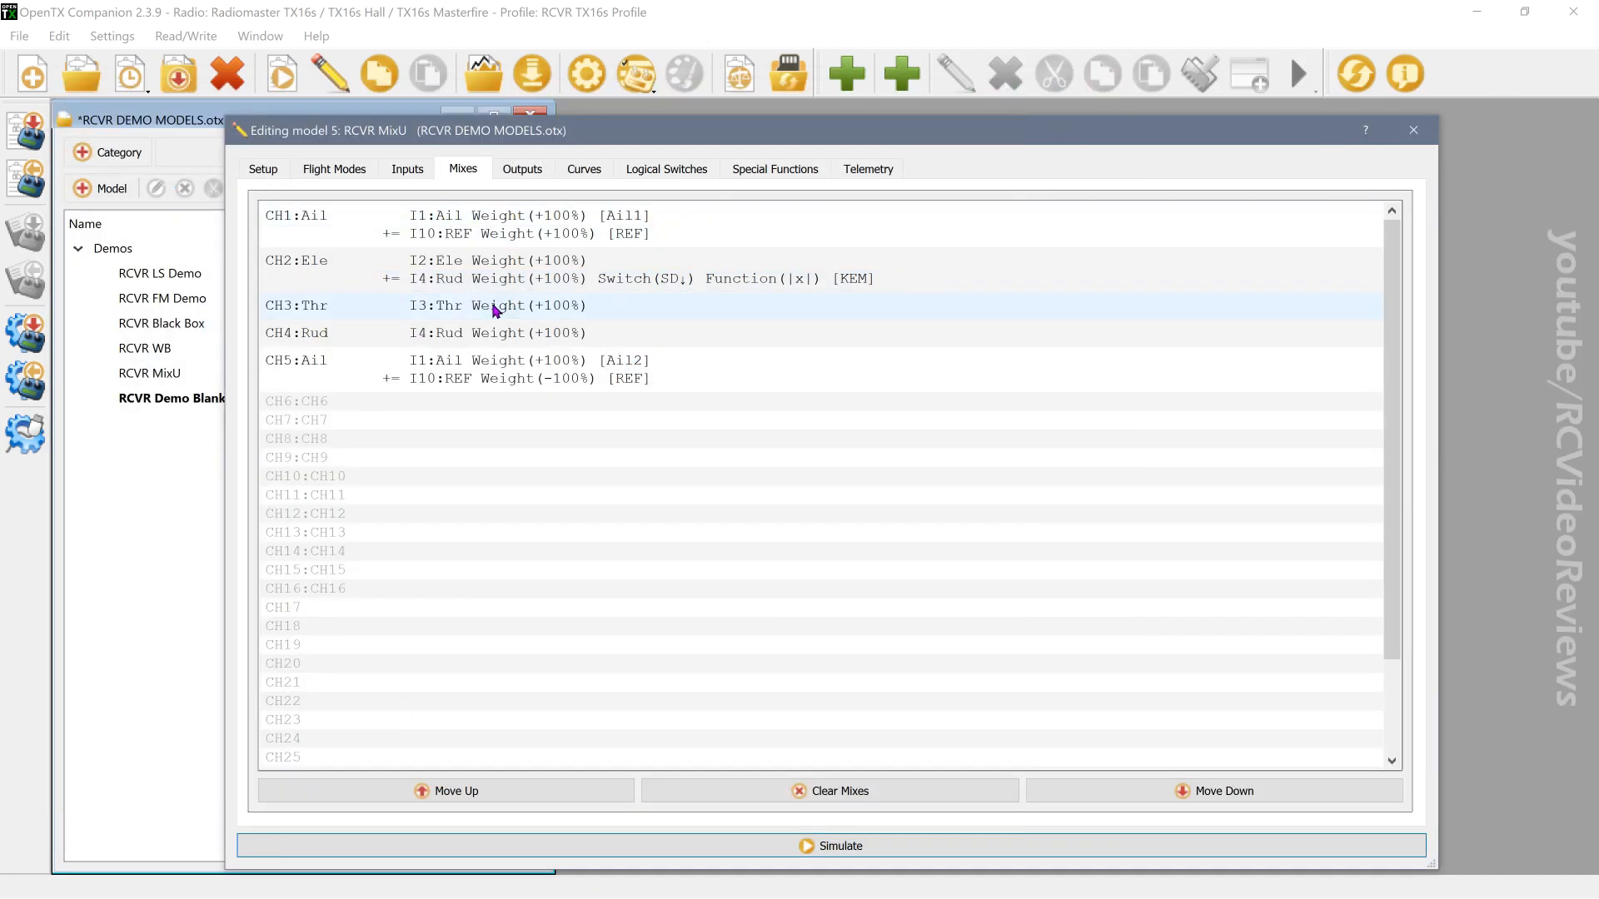
Step: Change the weight of the KEM mix on CH2 to -100
{"action": "double_click", "coordinate": [526, 283]}
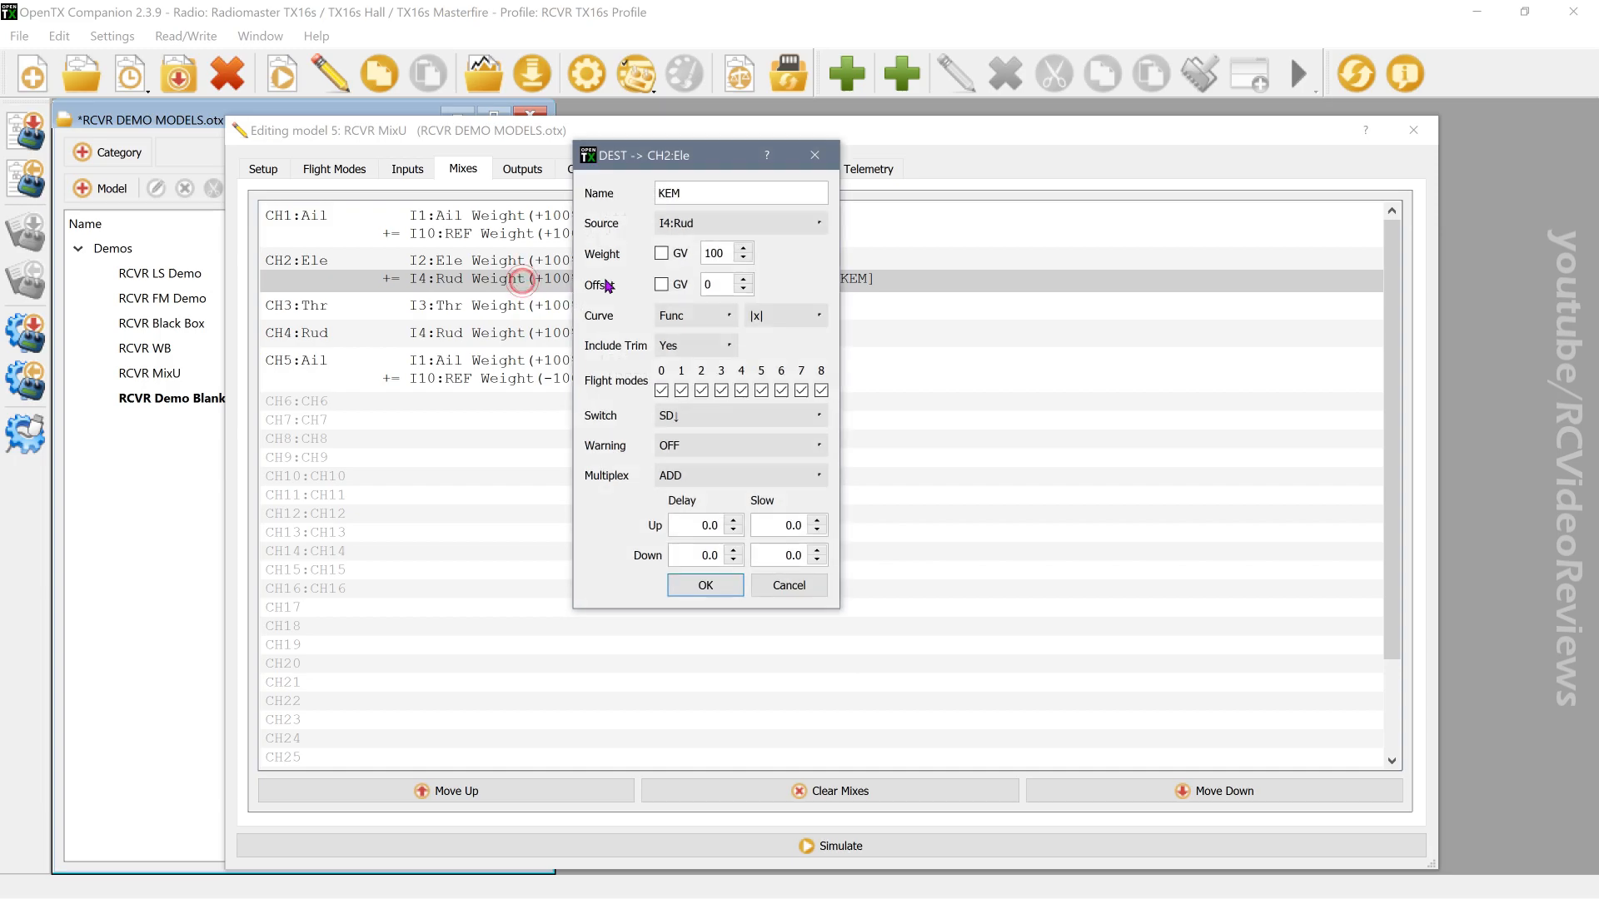
{"action": "left_click", "coordinate": [702, 257]}
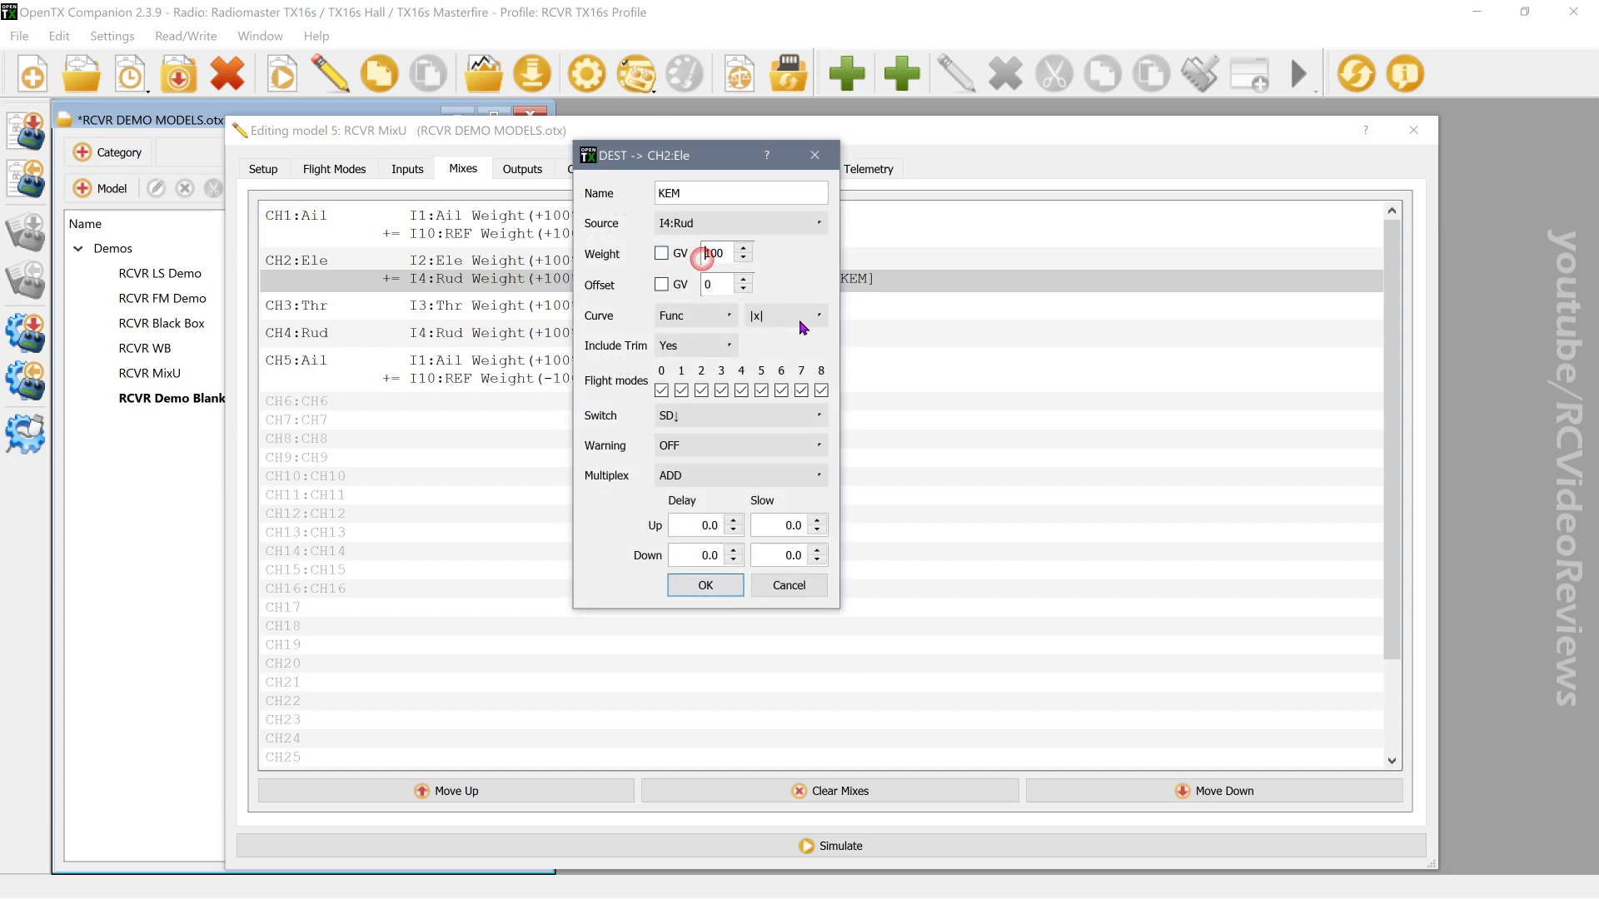
{"action": "type", "text": "-"}
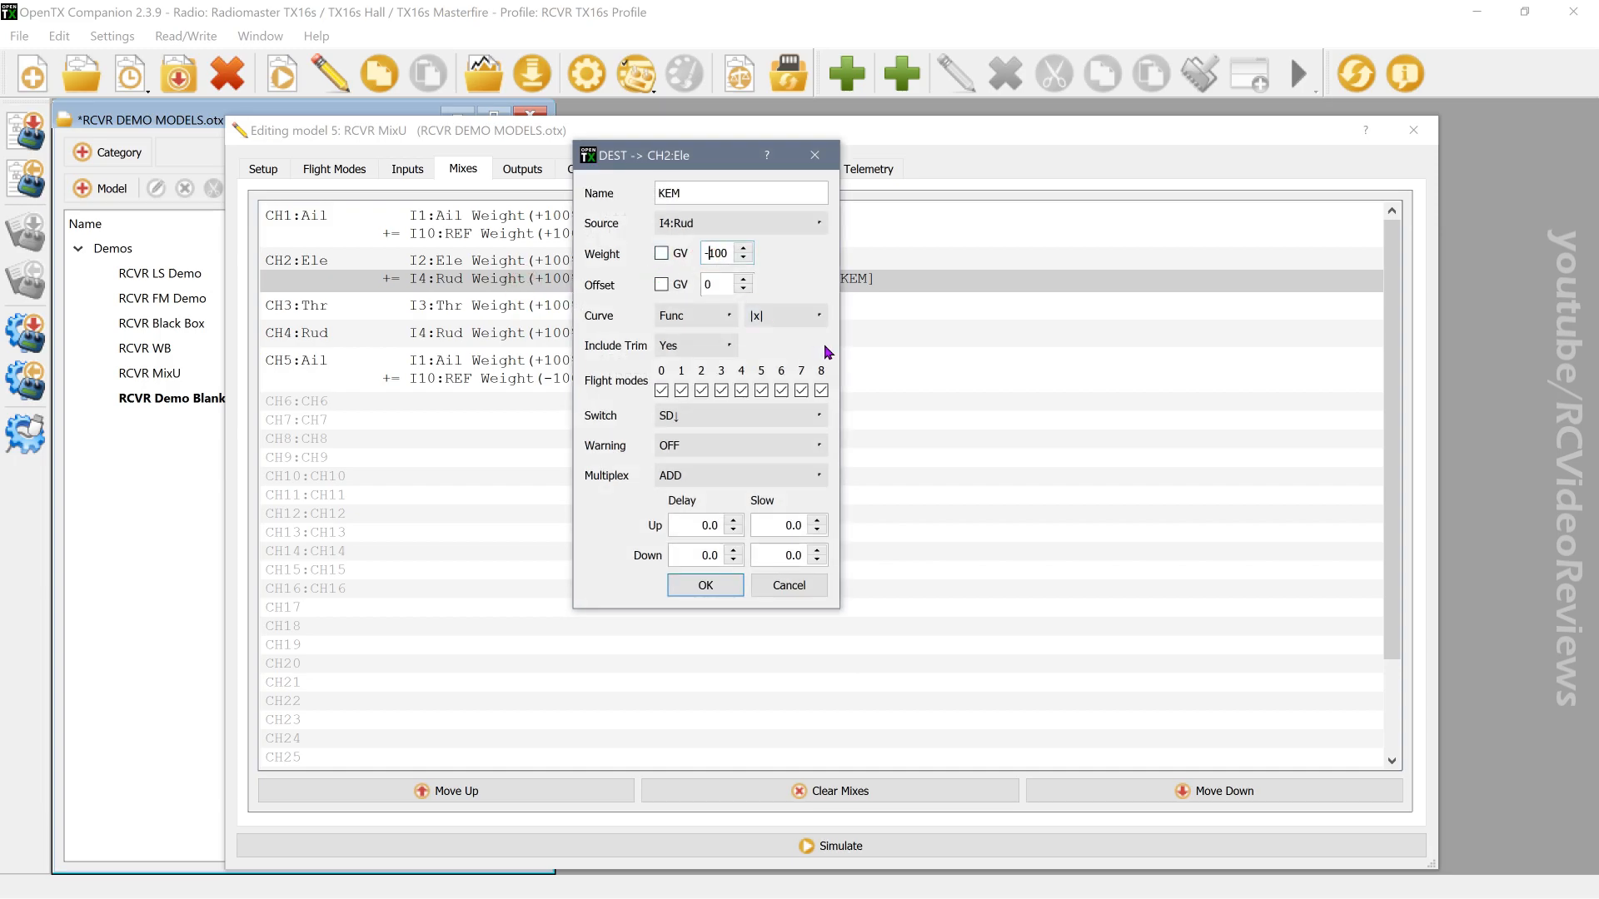
{"action": "left_click", "coordinate": [705, 585]}
Step: Rerun the simulator with the left stick at about Y -2% and limited to horizontal movement, deflecting it to X 100% to recheck CH2
{"action": "left_click", "coordinate": [748, 846]}
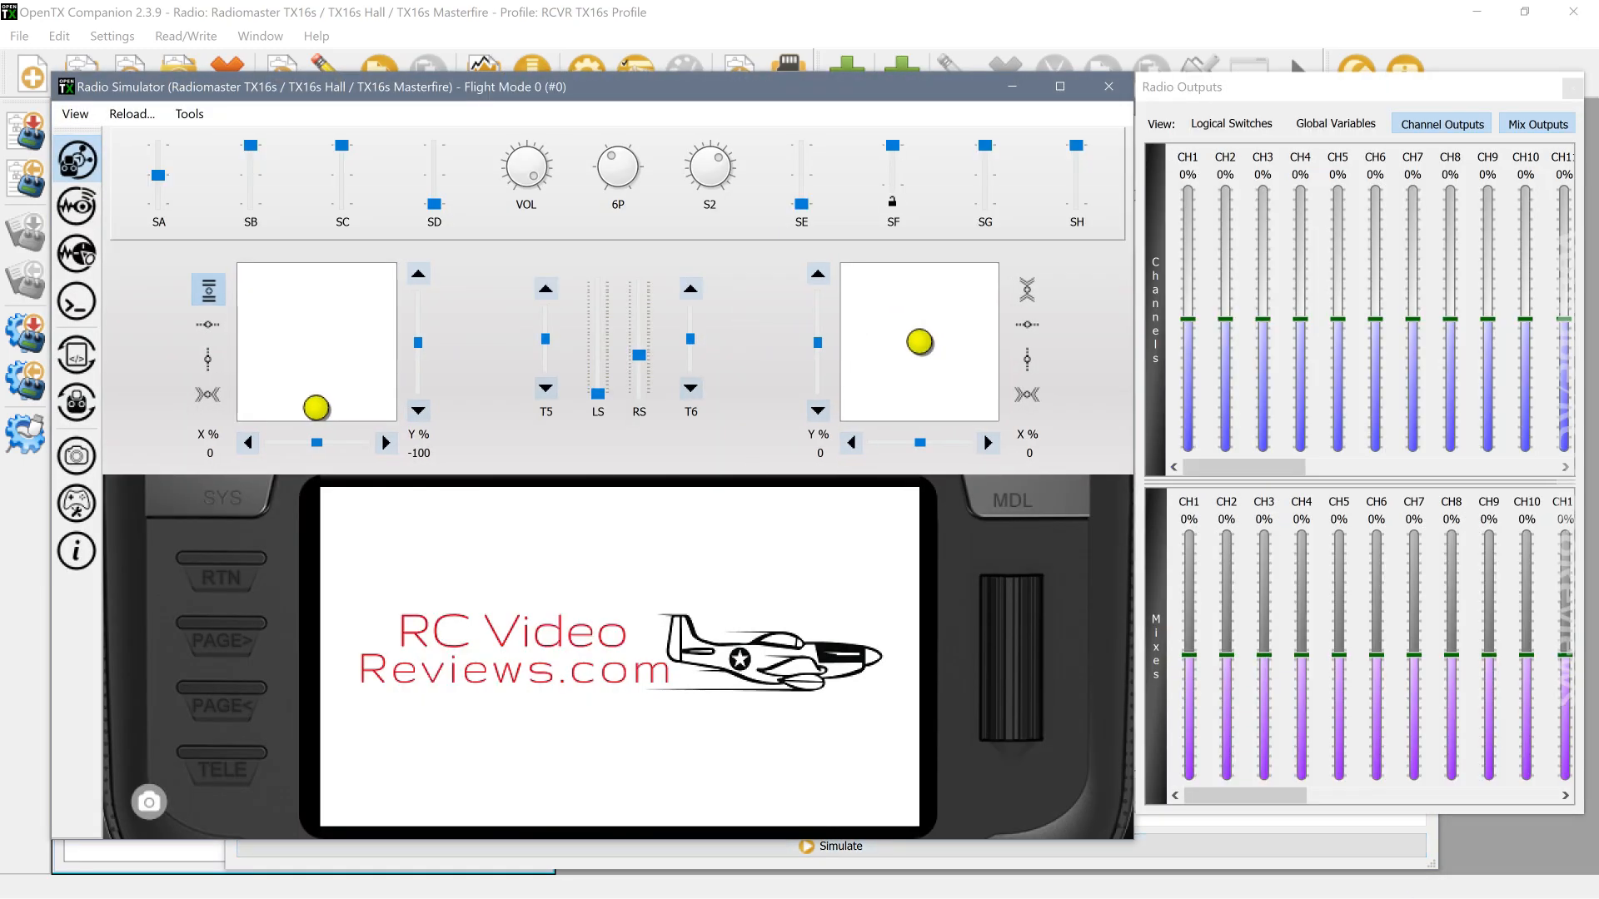
{"action": "left_click_drag", "start_coordinate": [316, 408], "coordinate": [316, 343]}
{"action": "left_click", "coordinate": [207, 326]}
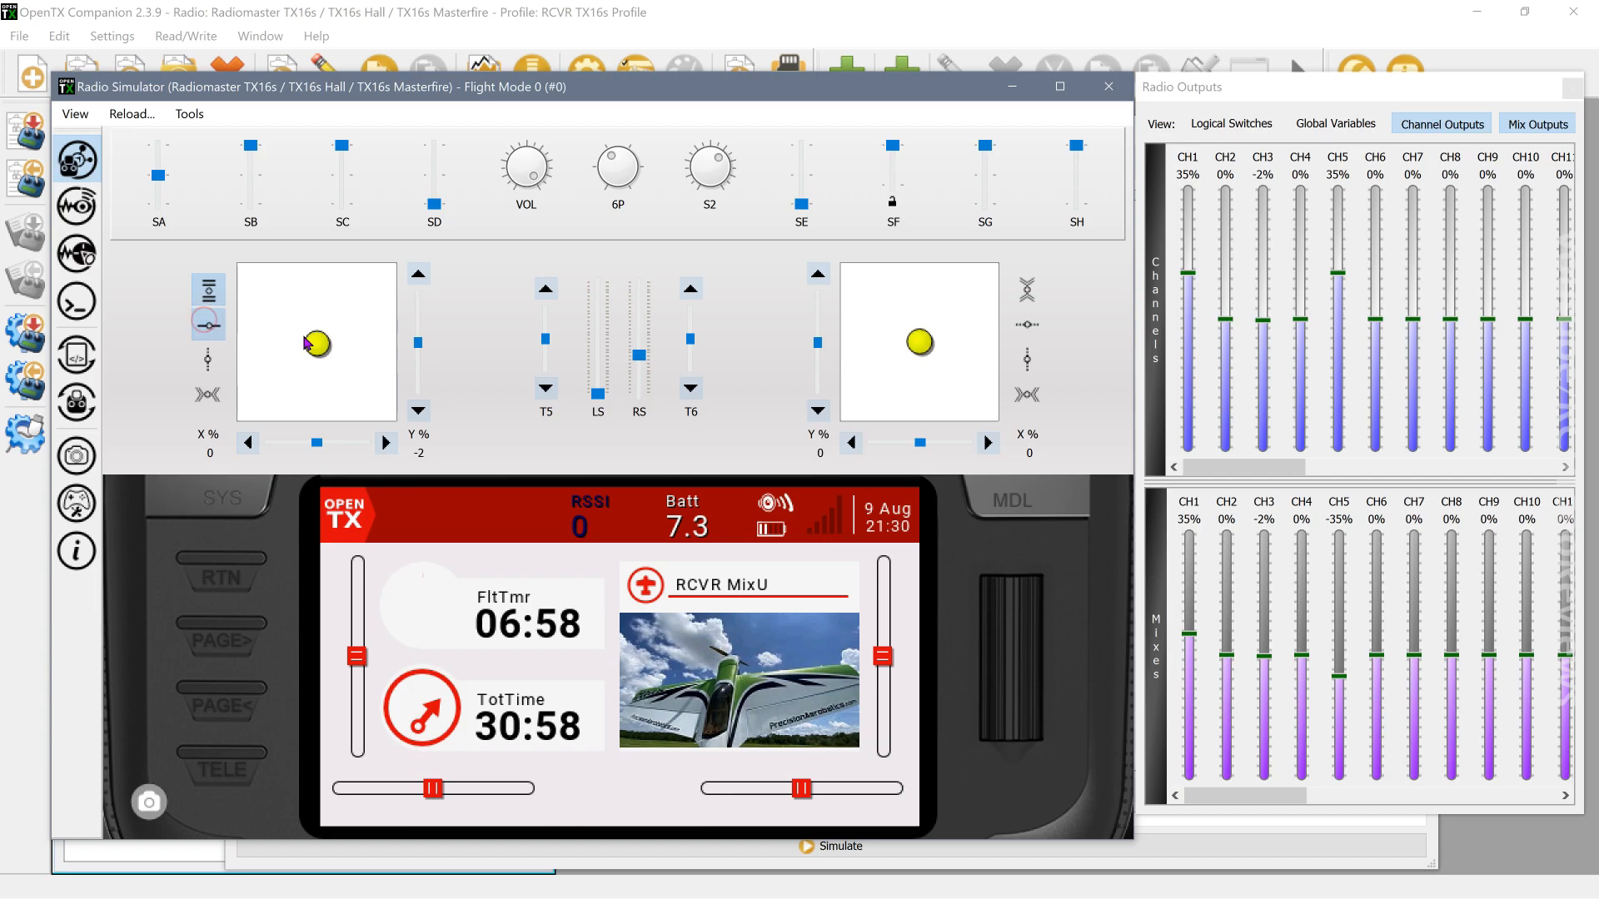
{"action": "left_click_drag", "start_coordinate": [316, 343], "coordinate": [383, 350]}
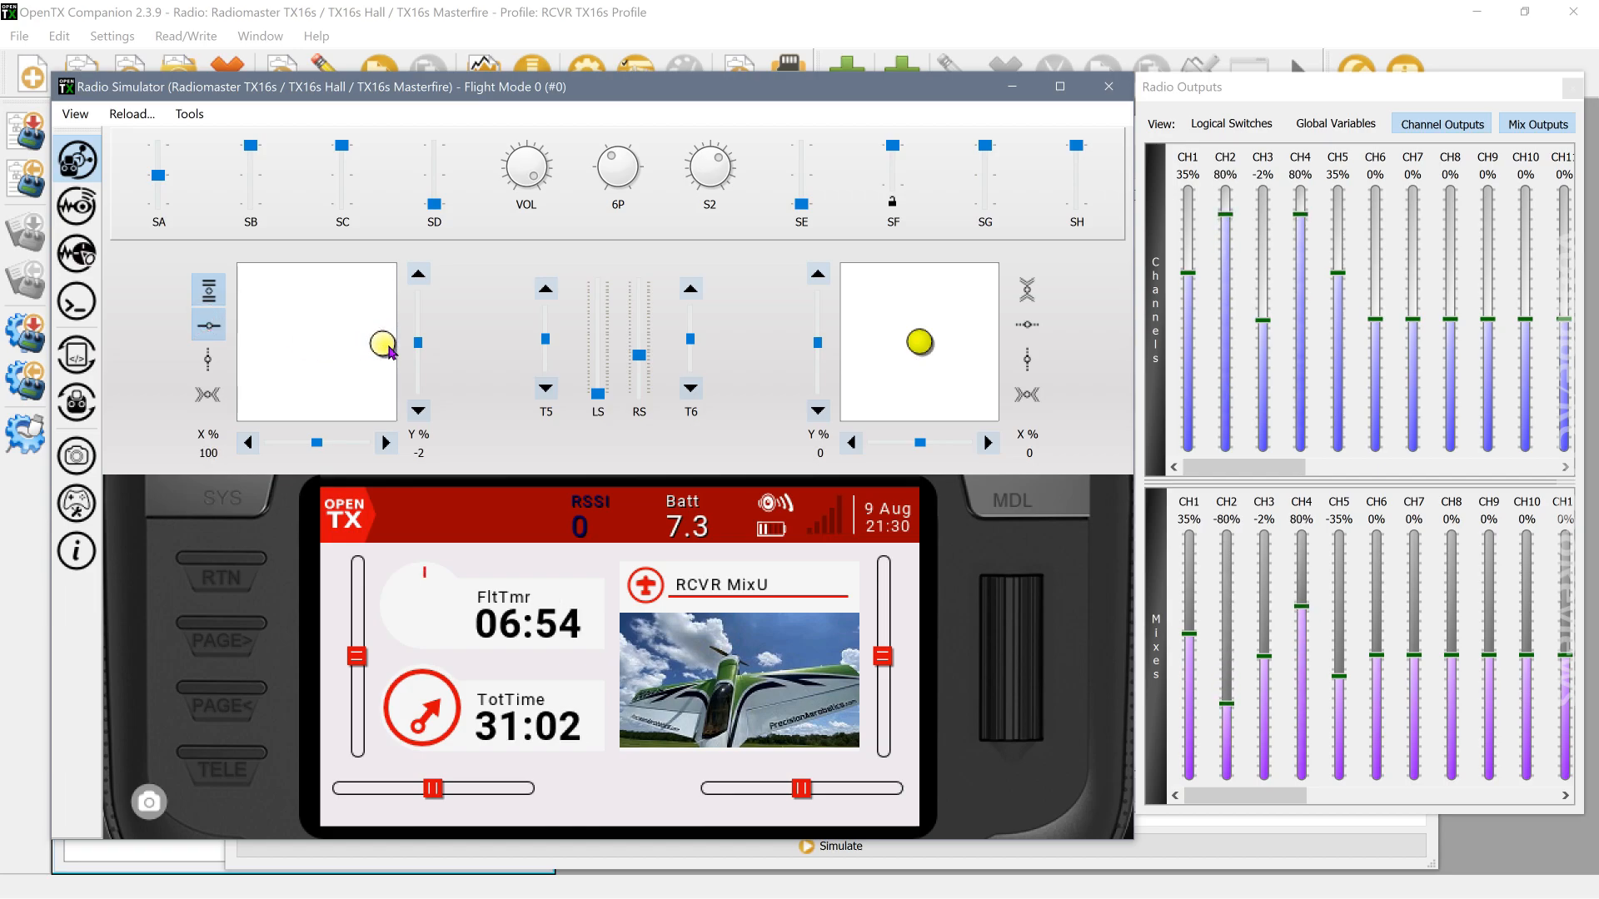
{"action": "left_click_drag", "start_coordinate": [390, 351], "coordinate": [306, 352]}
Step: Move switch SD up and back down while deflecting the rudder stick to test the KEM mix's activation, and close the simulator
{"action": "left_click", "coordinate": [434, 174]}
{"action": "left_click_drag", "start_coordinate": [434, 173], "coordinate": [439, 152]}
{"action": "mouse_move", "coordinate": [320, 358]}
{"action": "left_mouse_down"}
{"action": "mouse_move", "coordinate": [361, 360]}
{"action": "mouse_move", "coordinate": [260, 363]}
{"action": "mouse_move", "coordinate": [368, 365]}
{"action": "mouse_move", "coordinate": [252, 366]}
{"action": "mouse_move", "coordinate": [367, 366]}
{"action": "mouse_move", "coordinate": [321, 363]}
{"action": "left_mouse_up"}
{"action": "left_click", "coordinate": [436, 183]}
{"action": "left_click", "coordinate": [437, 184]}
{"action": "left_click_drag", "start_coordinate": [317, 343], "coordinate": [348, 351]}
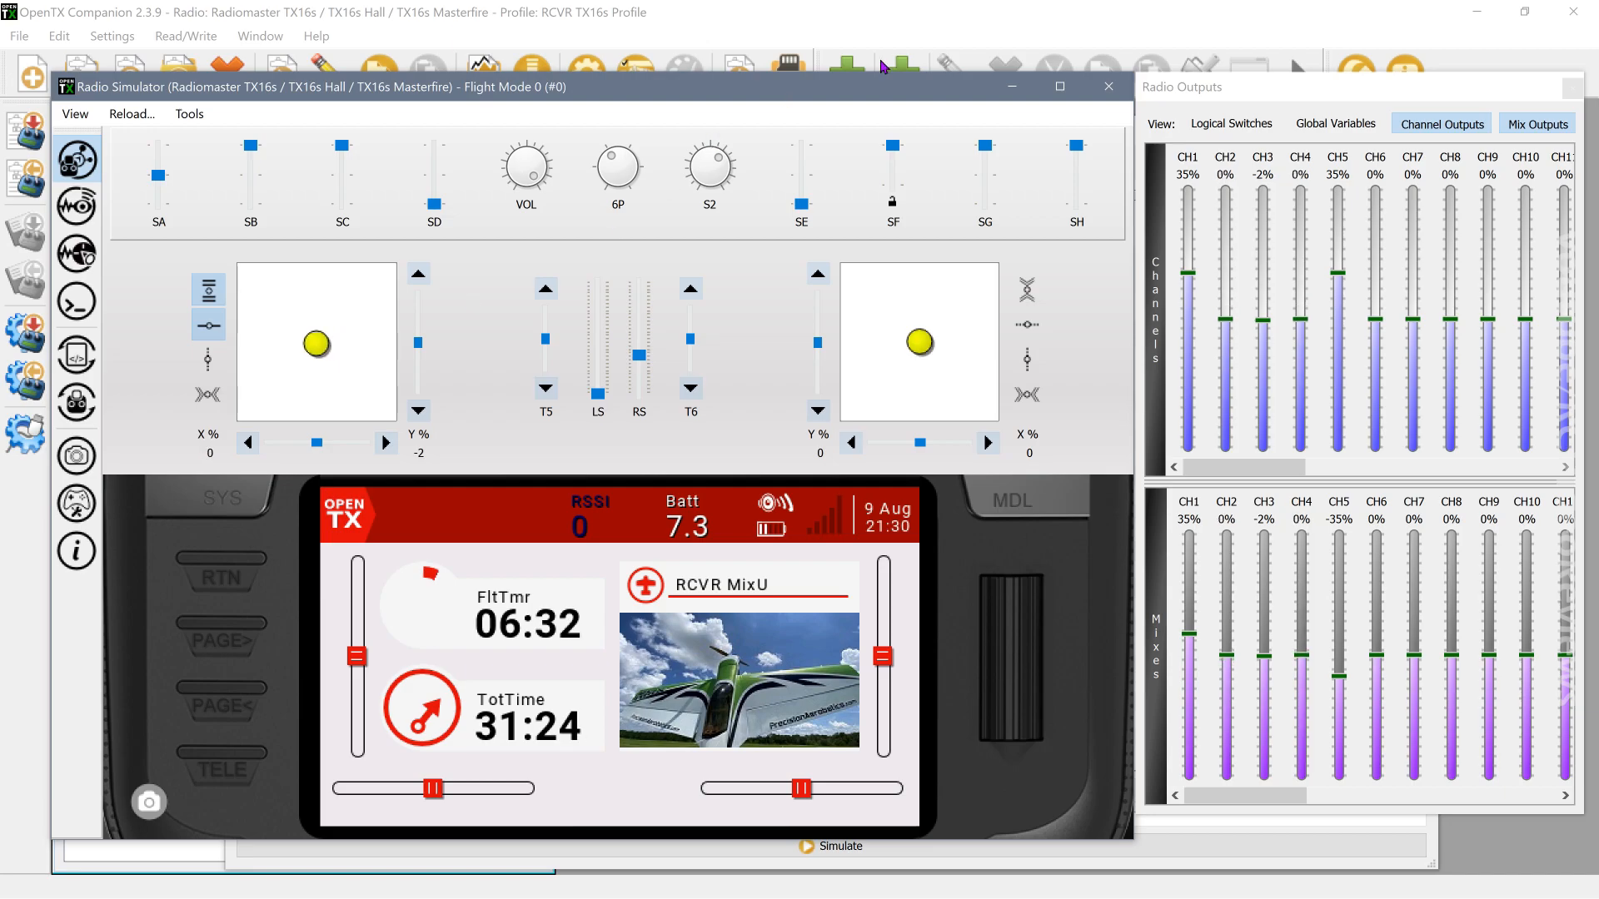
{"action": "left_click", "coordinate": [1095, 93]}
Step: Set special function SF1 to trigger on SD↓ with the Play Track action
{"action": "left_click", "coordinate": [754, 168]}
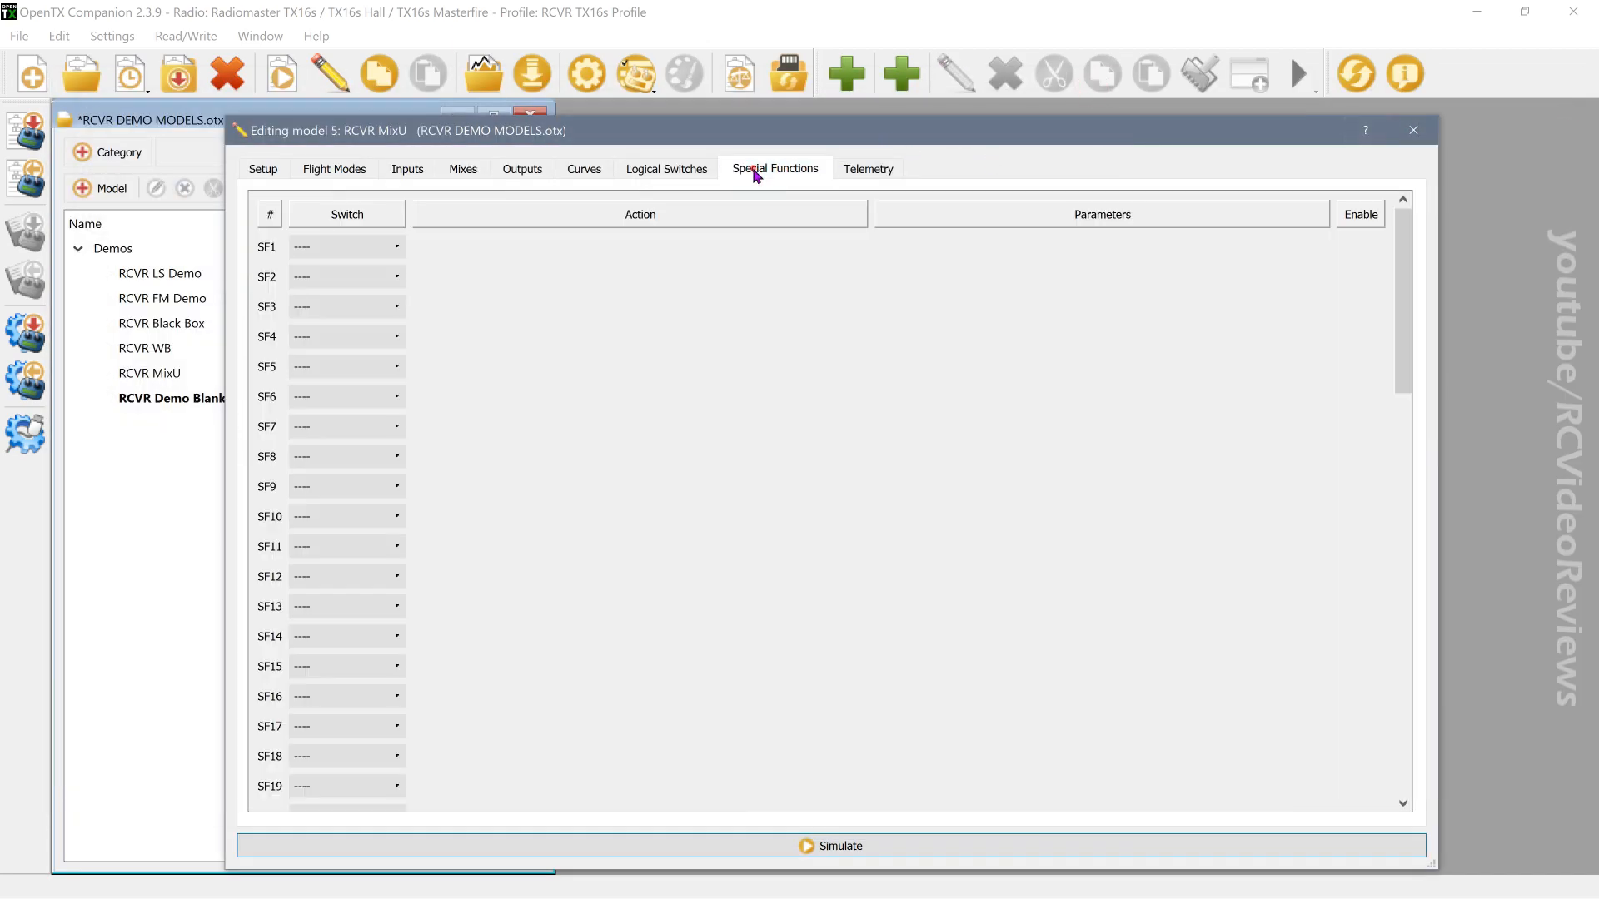
{"action": "left_click", "coordinate": [362, 243]}
{"action": "scroll", "coordinate": [315, 350], "scroll_direction": "down", "scroll_amount": 5}
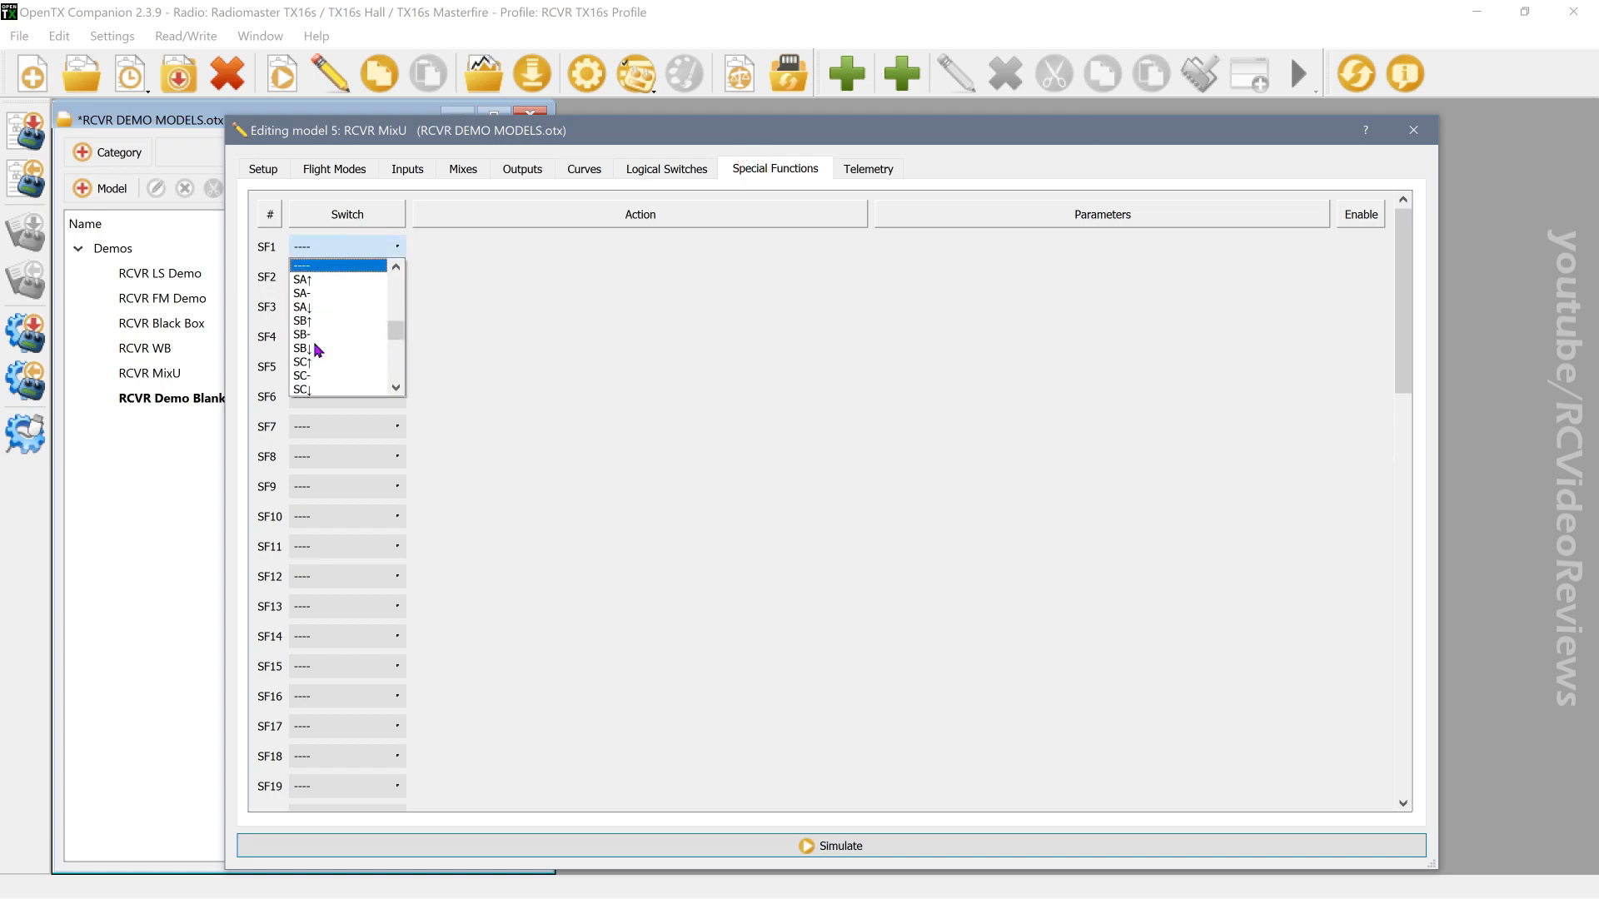
{"action": "left_click", "coordinate": [313, 348]}
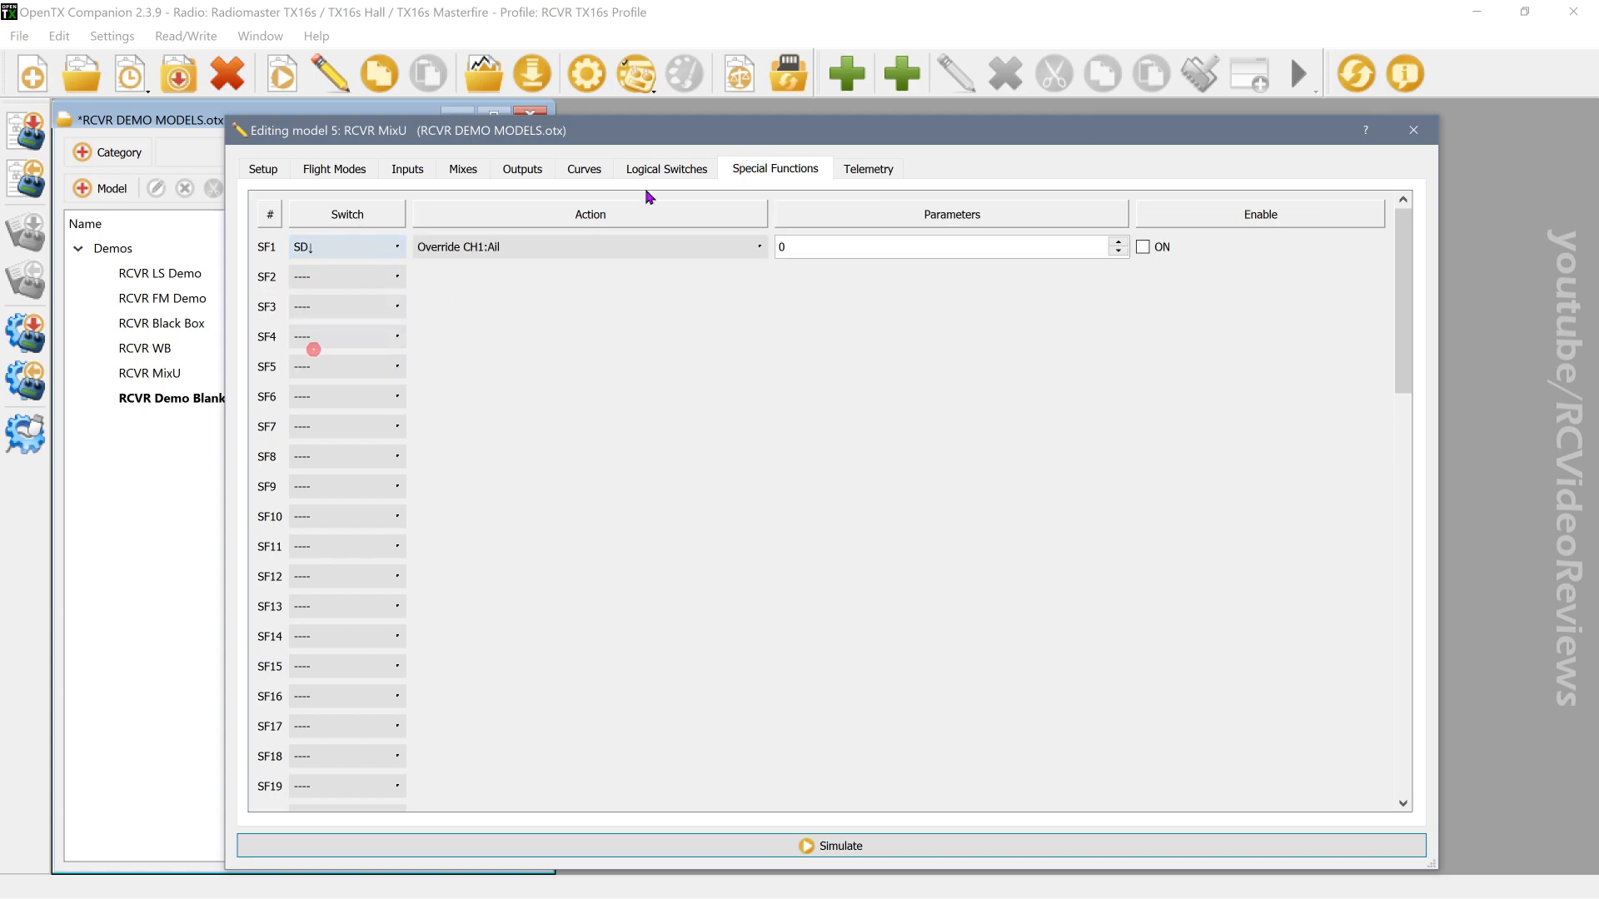
{"action": "left_click", "coordinate": [626, 243]}
{"action": "scroll", "coordinate": [607, 278], "scroll_direction": "down", "scroll_amount": 8}
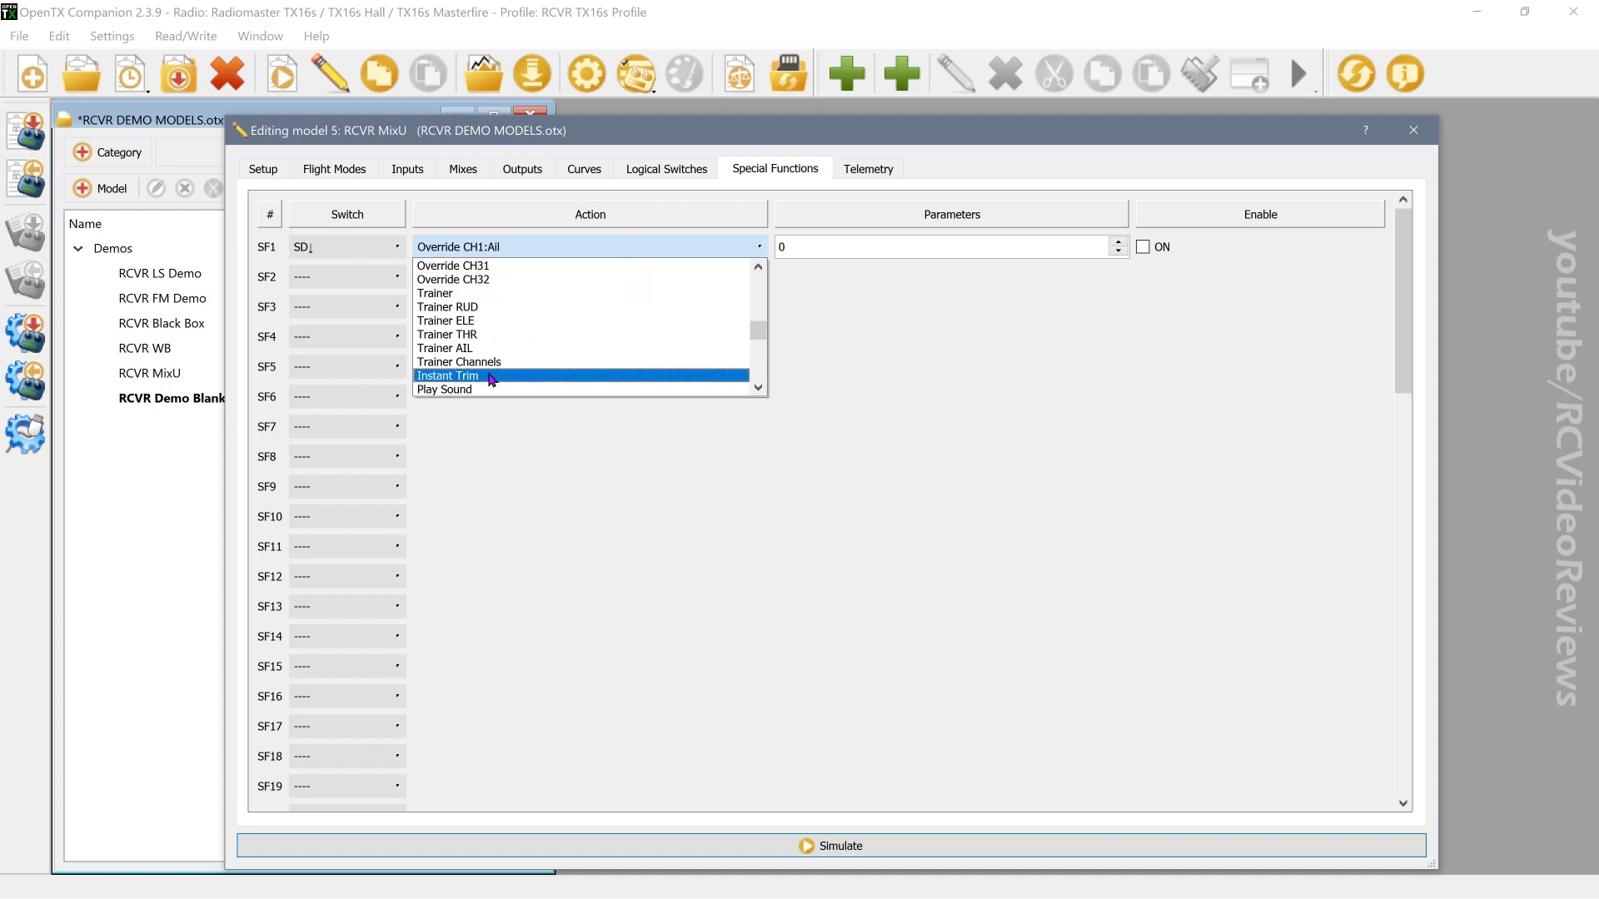
{"action": "scroll", "coordinate": [492, 379], "scroll_direction": "down", "scroll_amount": 2}
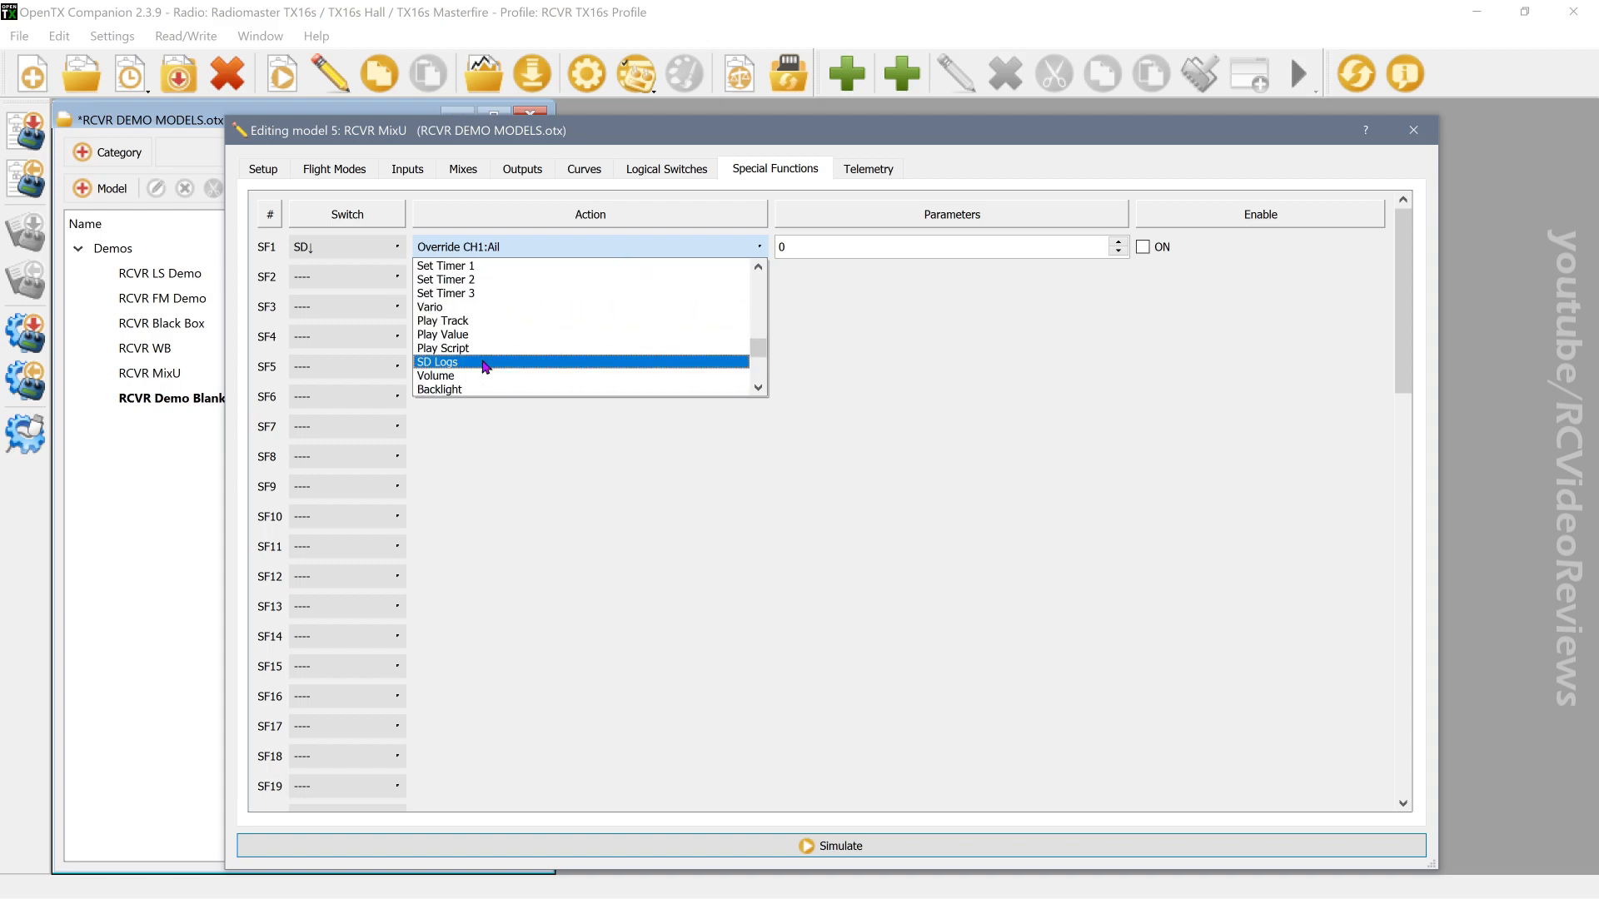
{"action": "left_click", "coordinate": [470, 325]}
Step: Choose the kapow track for SF1 and preview its sound
{"action": "left_click", "coordinate": [864, 247]}
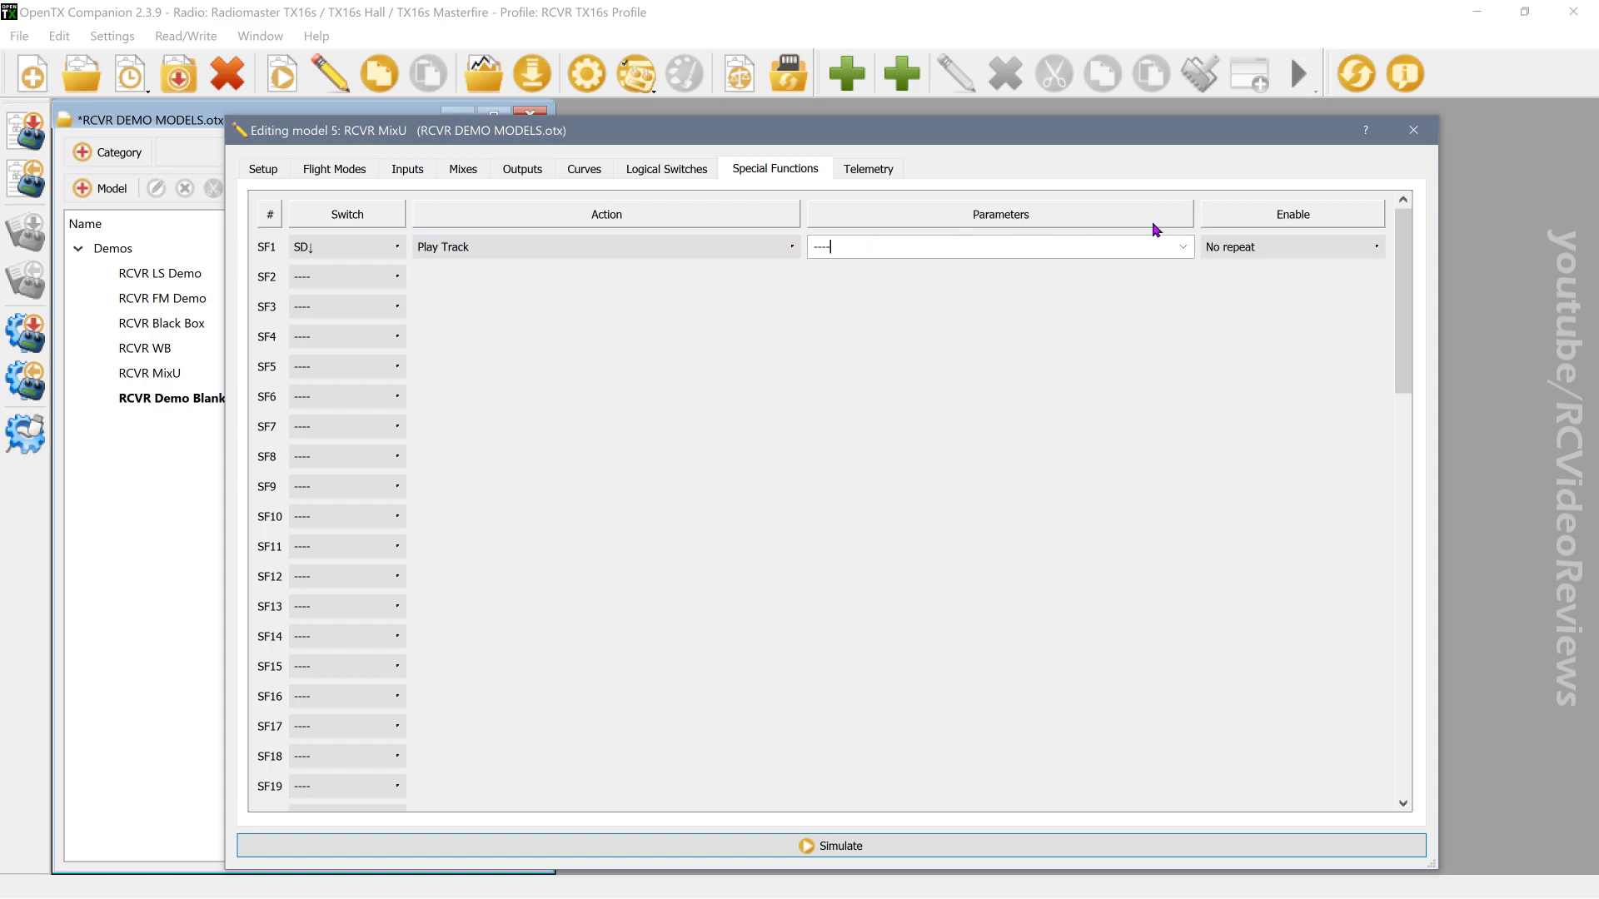
{"action": "left_click", "coordinate": [1180, 248]}
{"action": "key", "text": "k"}
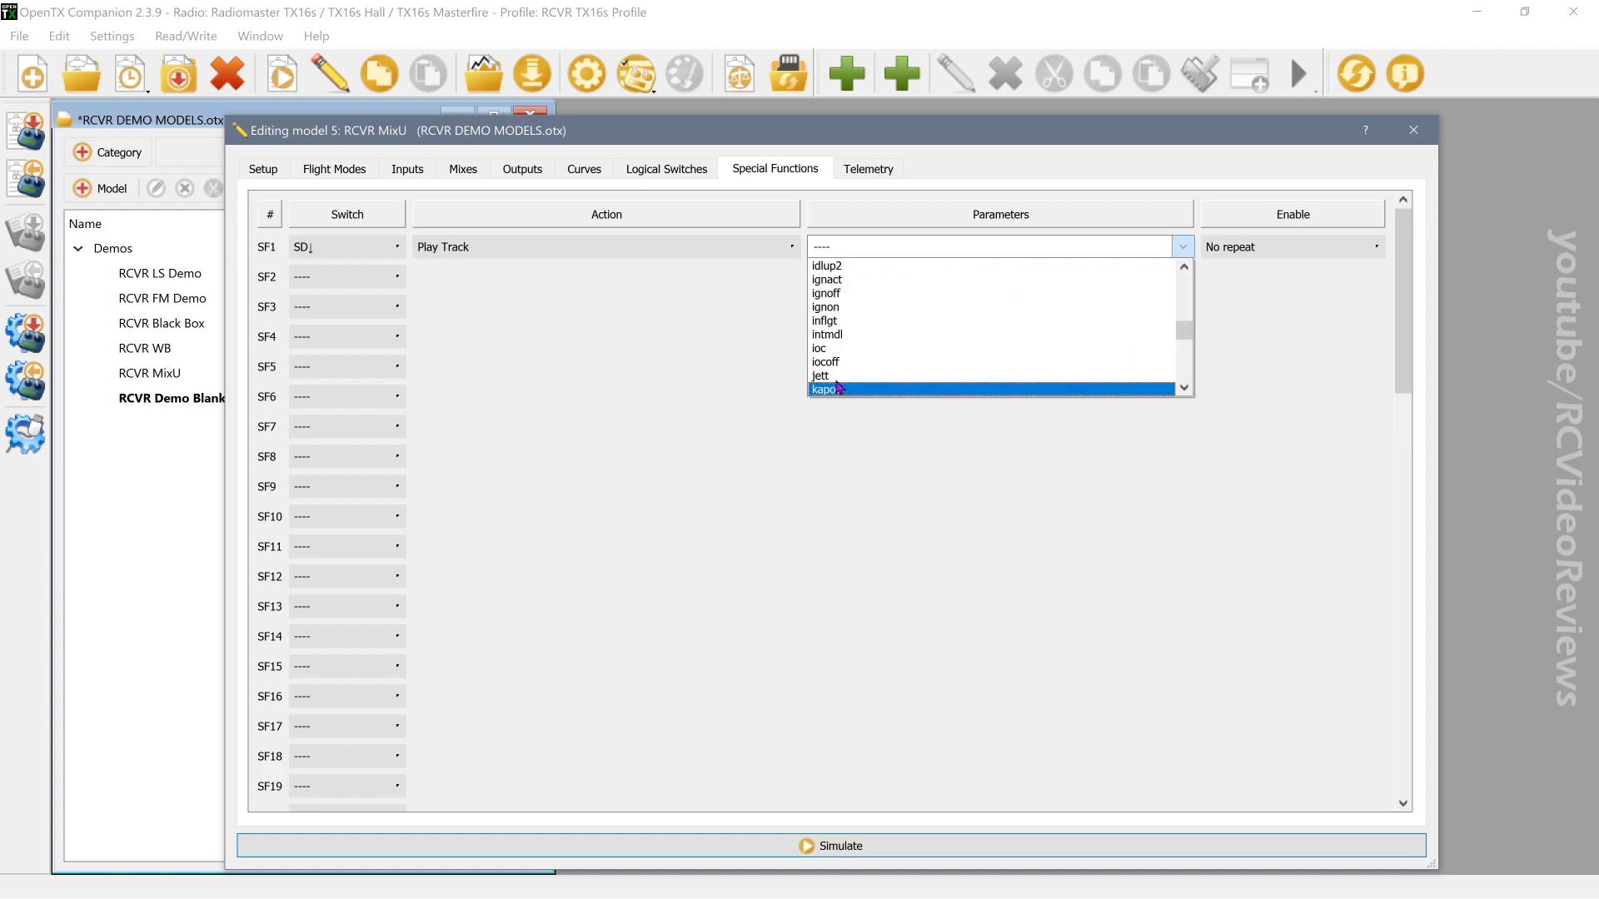
{"action": "scroll", "coordinate": [836, 377], "scroll_direction": "down", "scroll_amount": 1}
{"action": "left_click", "coordinate": [839, 349]}
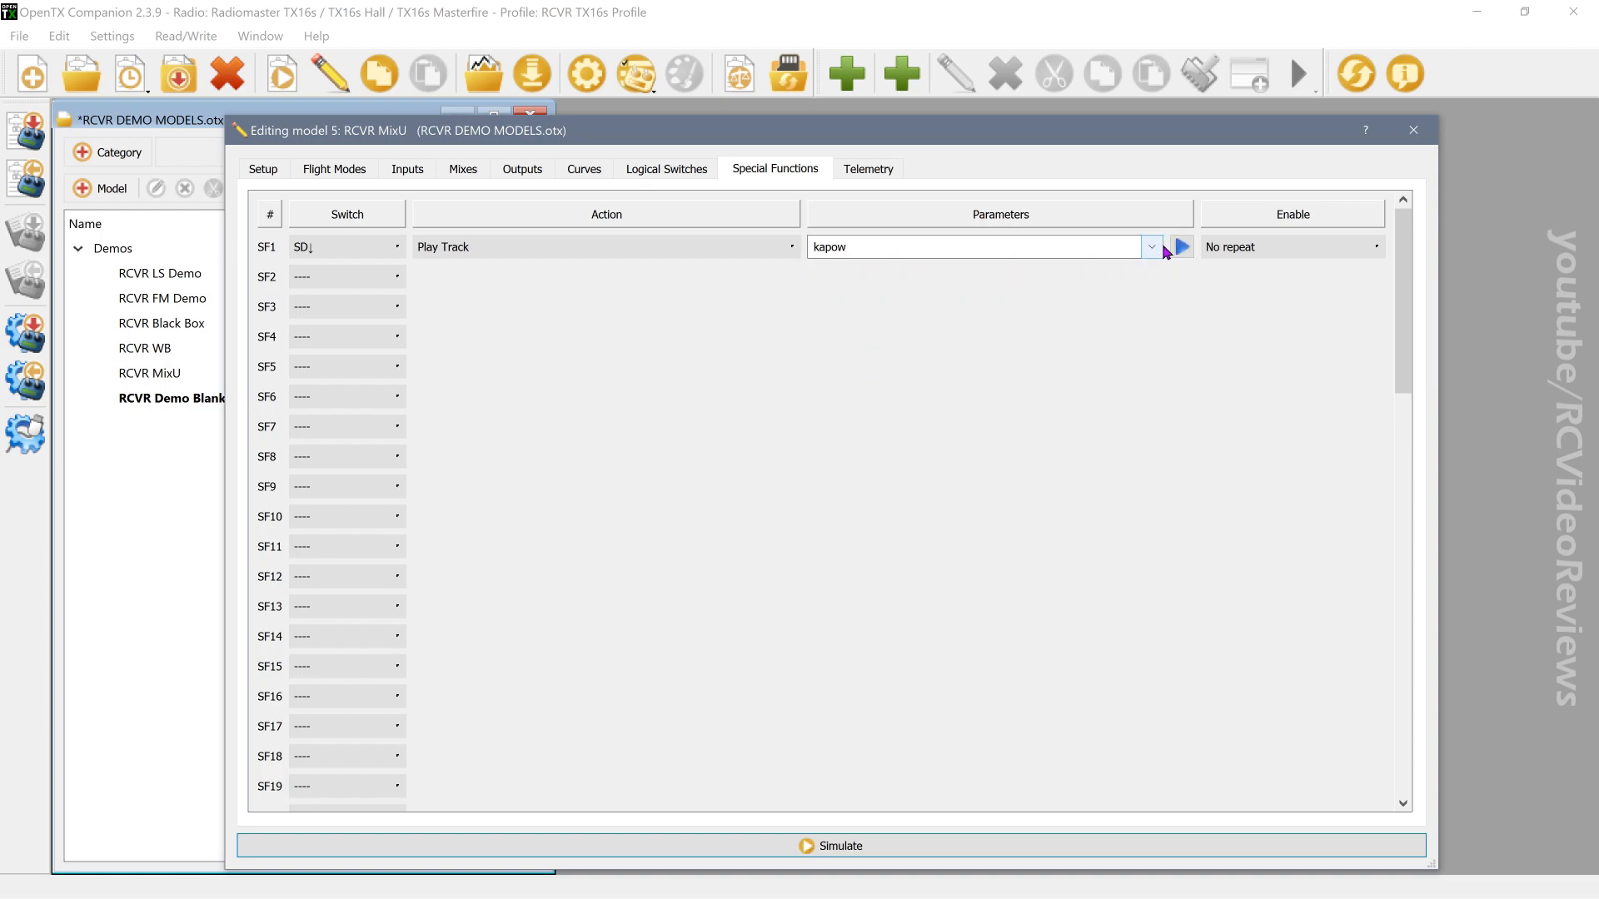
{"action": "left_click", "coordinate": [1180, 247]}
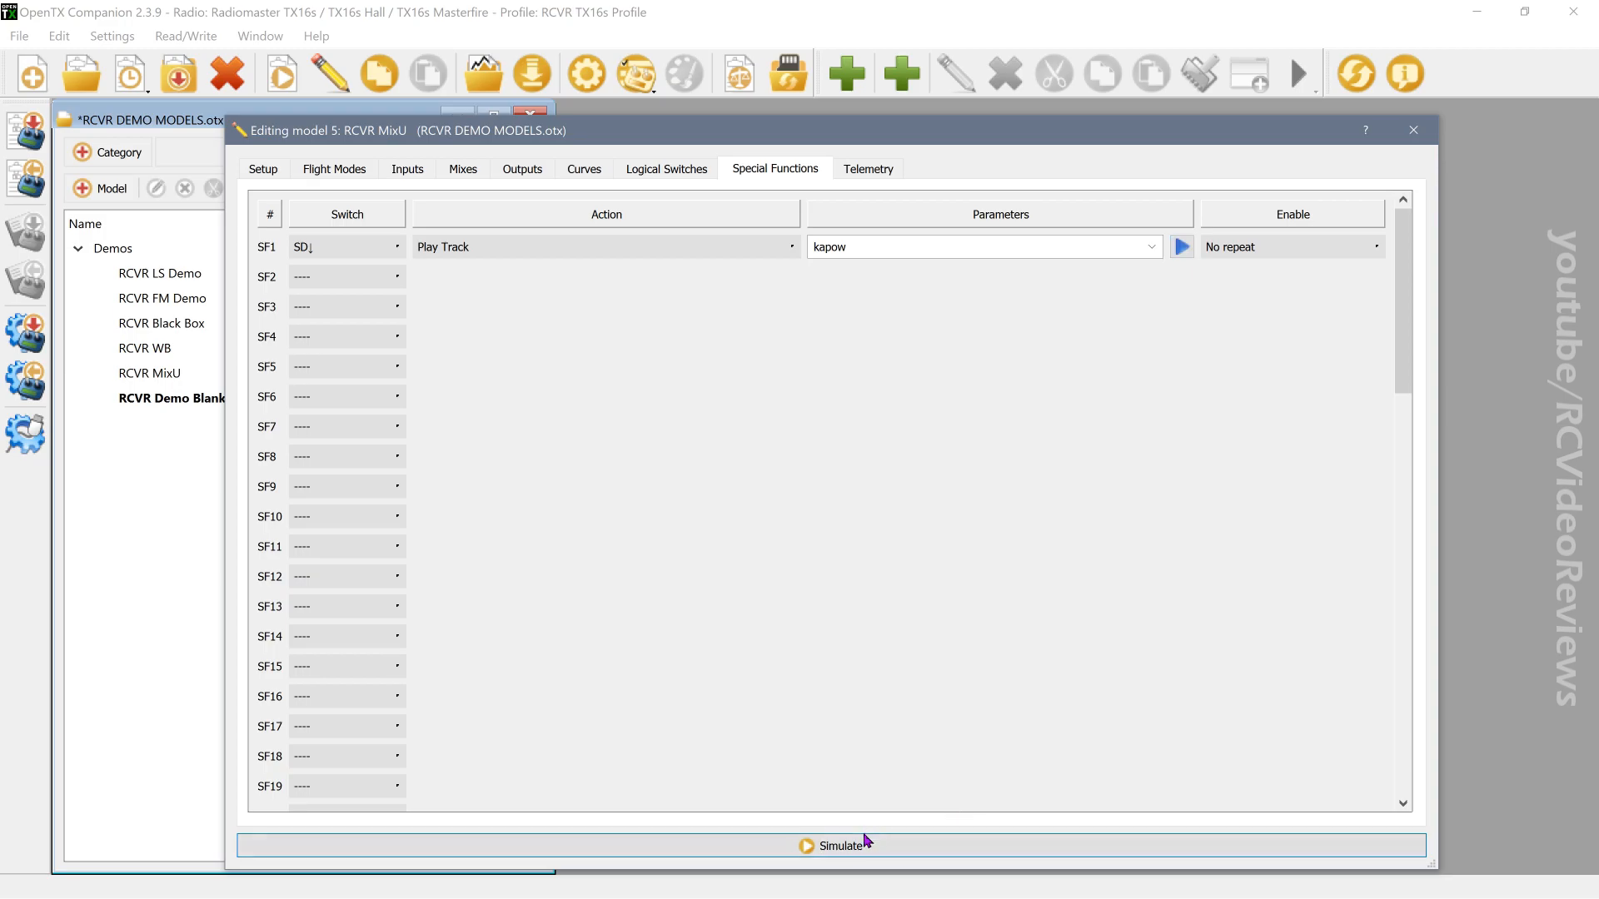
Step: Run the simulator with the left stick at about Y -13%, move switch SD from middle to down to test the sound cue, and close it
{"action": "left_click", "coordinate": [867, 843]}
{"action": "left_click", "coordinate": [434, 188]}
{"action": "left_click_drag", "start_coordinate": [315, 408], "coordinate": [308, 364]}
{"action": "left_click", "coordinate": [208, 325]}
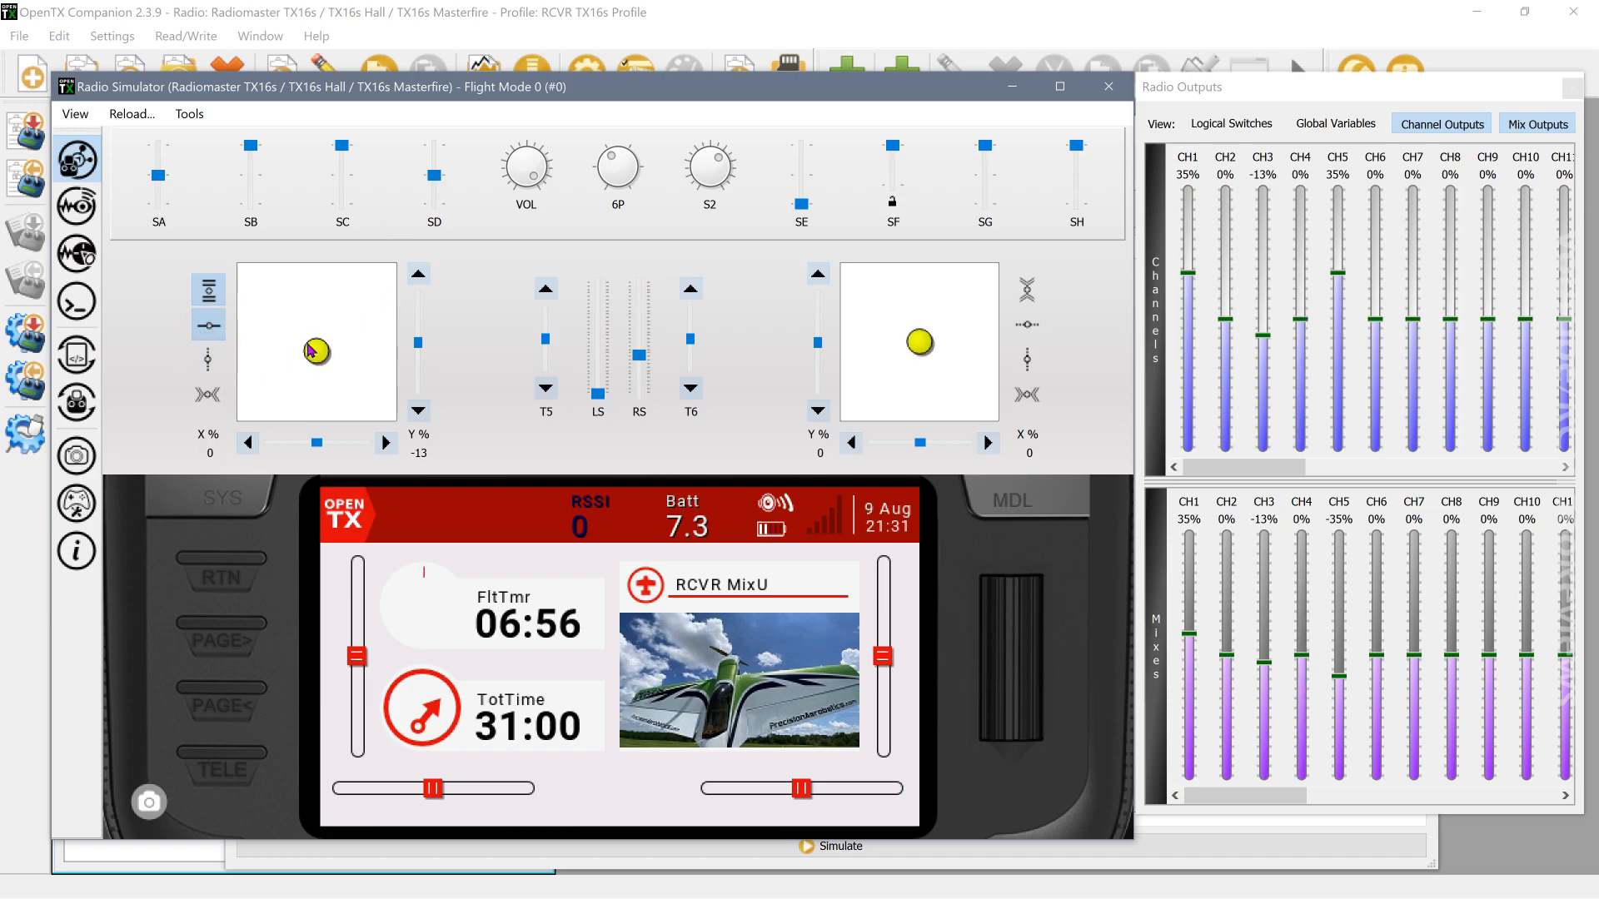
{"action": "left_click", "coordinate": [434, 207]}
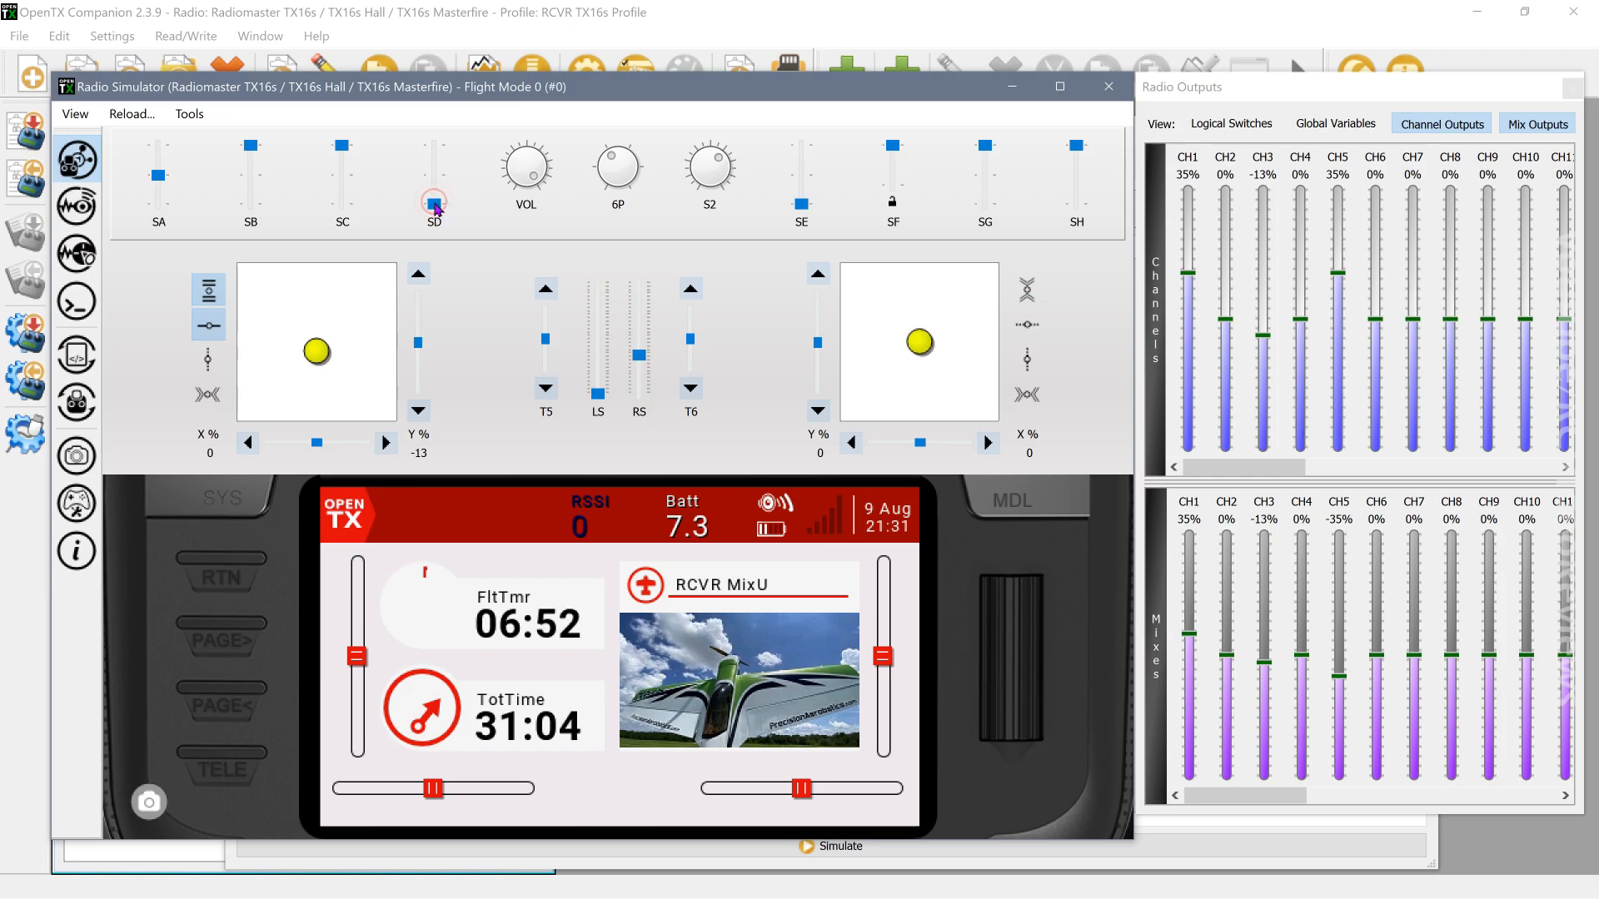
{"action": "left_click_drag", "start_coordinate": [312, 359], "coordinate": [326, 435]}
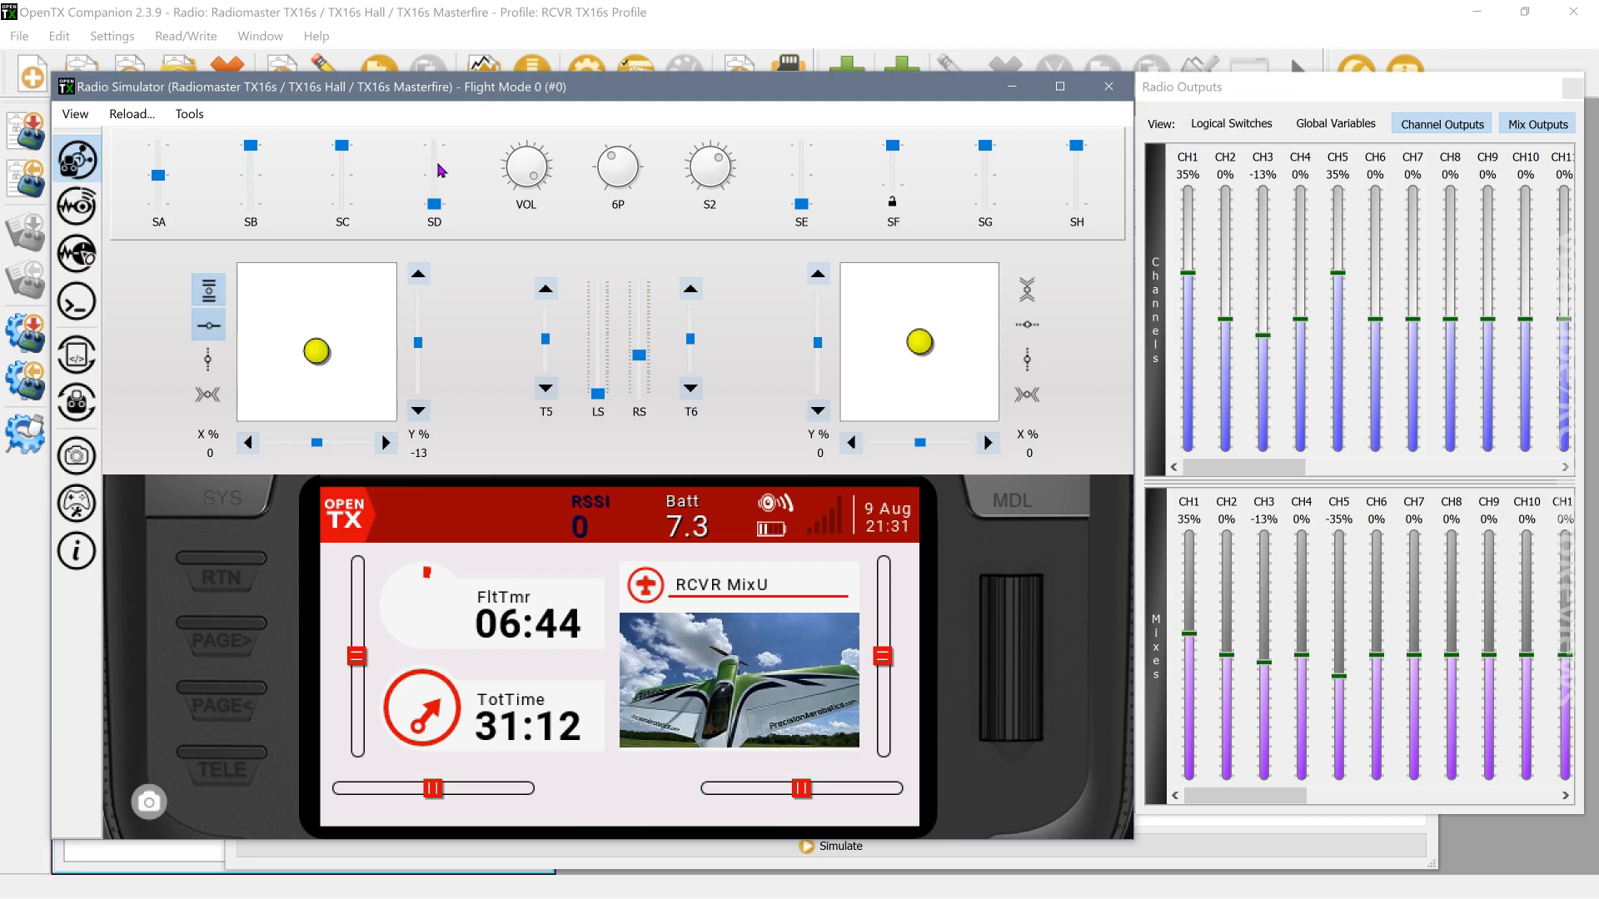
{"action": "left_click", "coordinate": [1109, 86]}
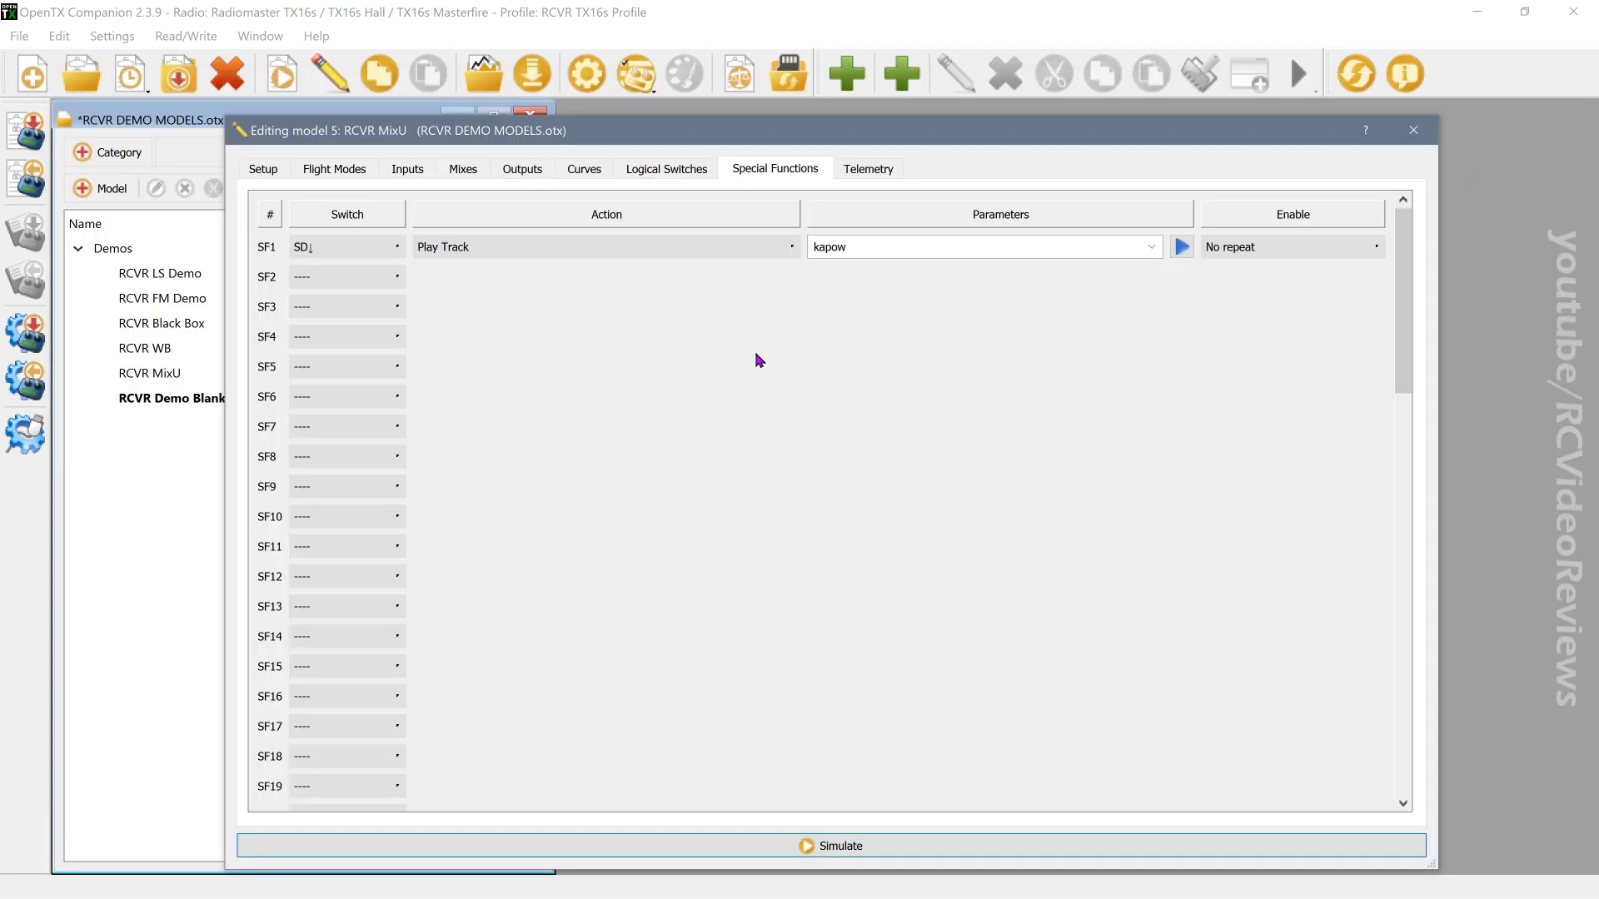
Step: Rename throttle input I3 to PMTR, using PMTR for both the input name and the line name
{"action": "left_click", "coordinate": [407, 171]}
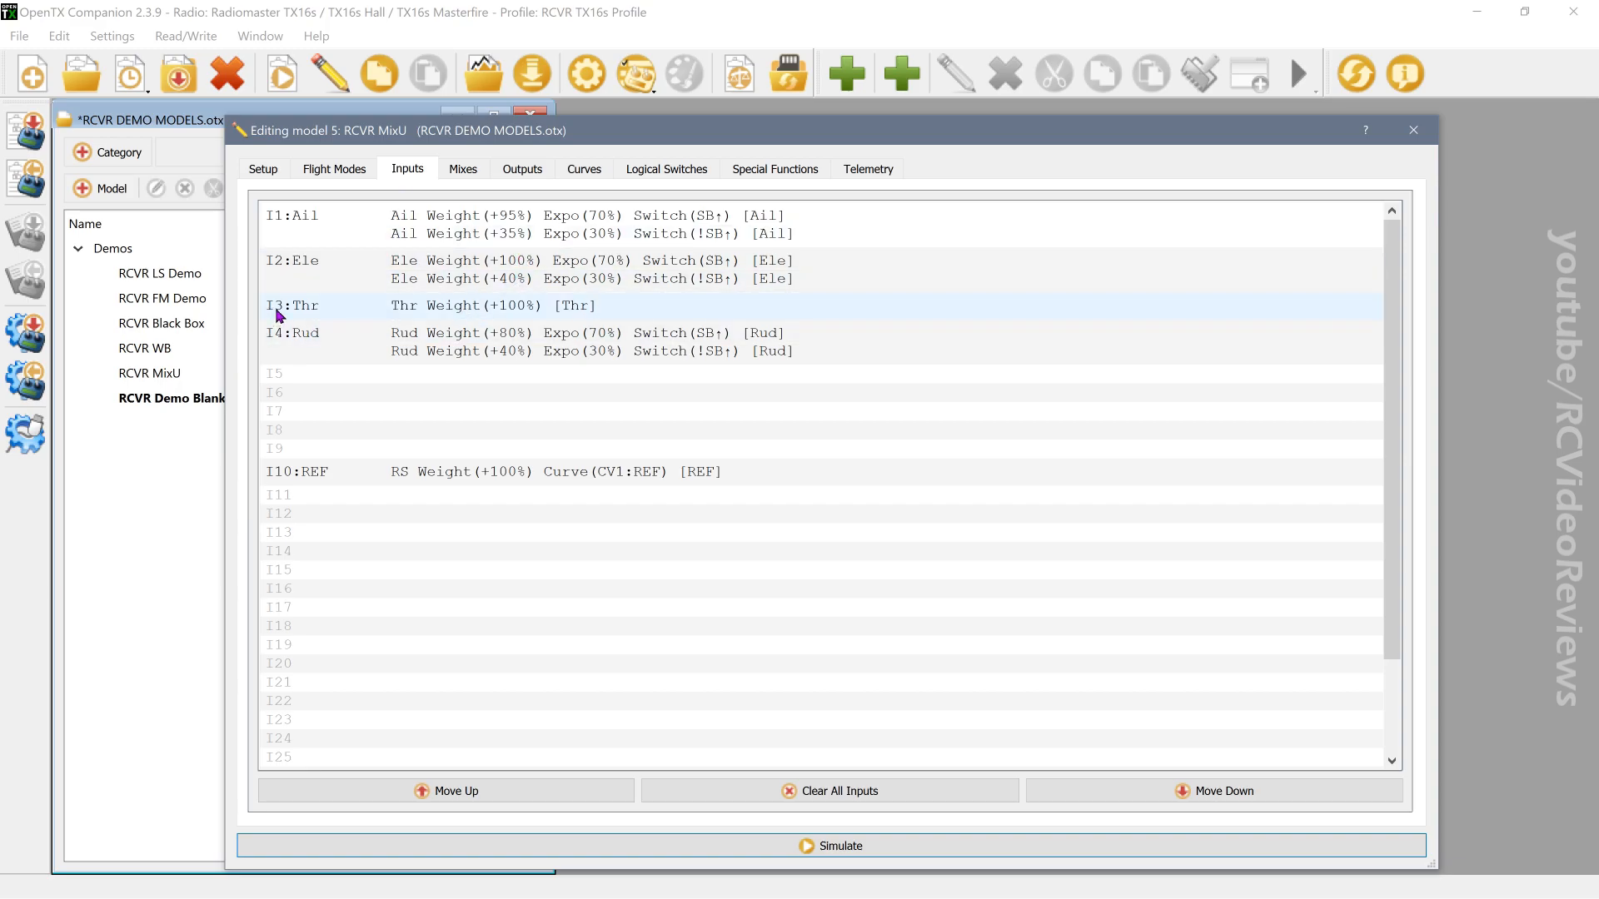
{"action": "double_click", "coordinate": [430, 312]}
{"action": "key", "text": "BackSpace"}
{"action": "key", "text": "BackSpace"}
{"action": "key", "text": "BackSpace"}
{"action": "type", "text": "Pow"}
{"action": "key", "text": "BackSpace"}
{"action": "key", "text": "BackSpace"}
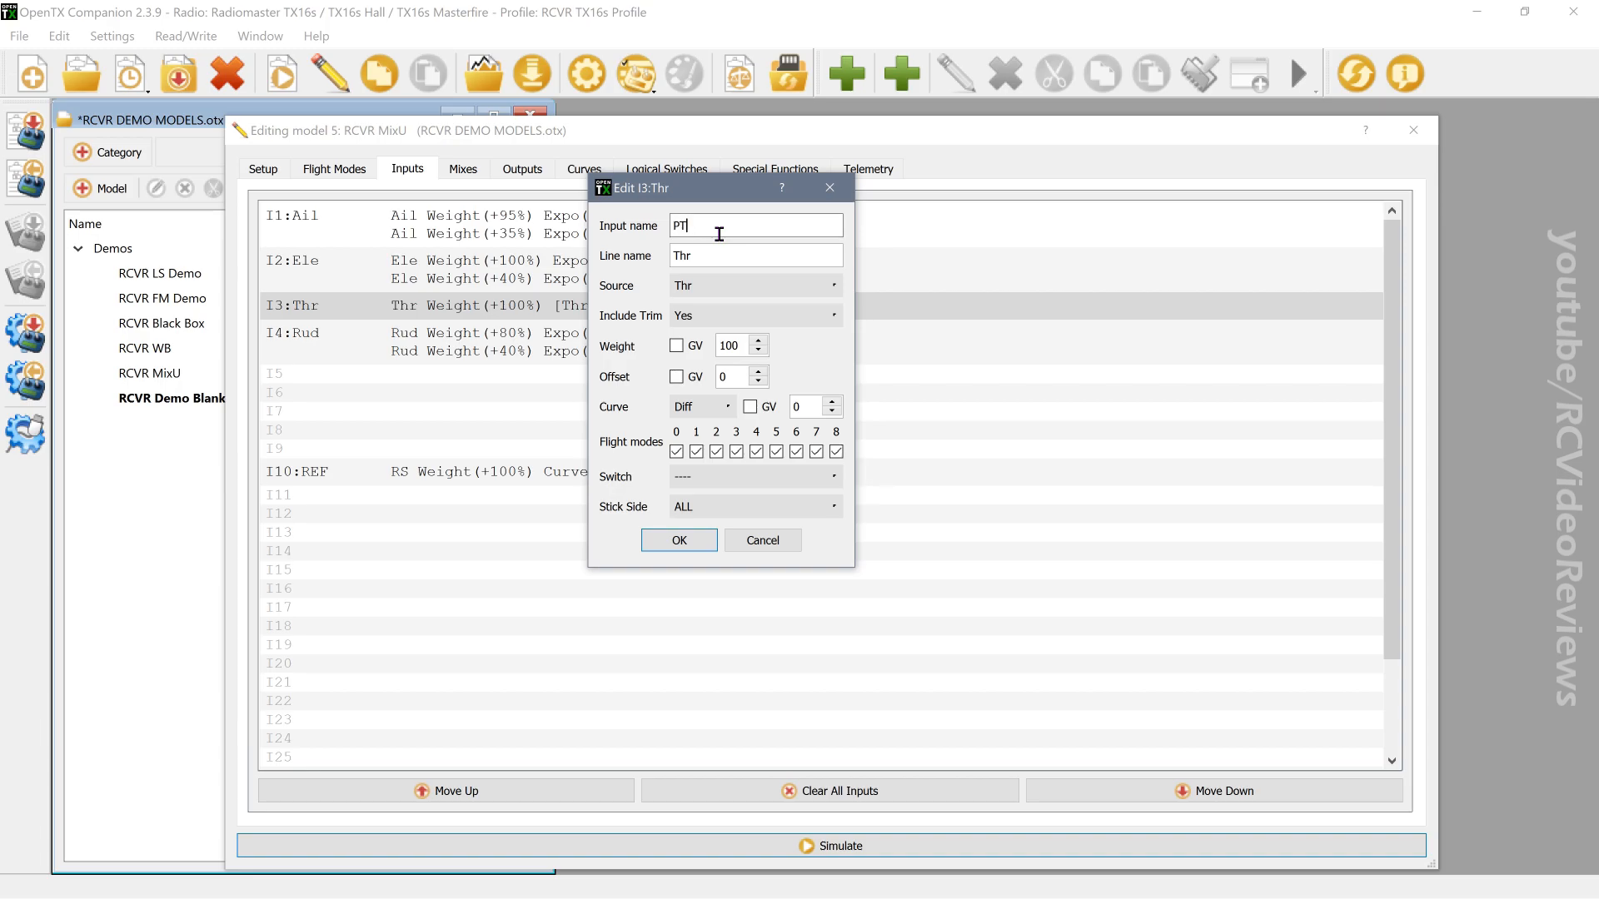
{"action": "type", "text": "MTR"}
{"action": "key", "text": "Tab"}
{"action": "type", "text": "PMTR"}
{"action": "left_click", "coordinate": [693, 541]}
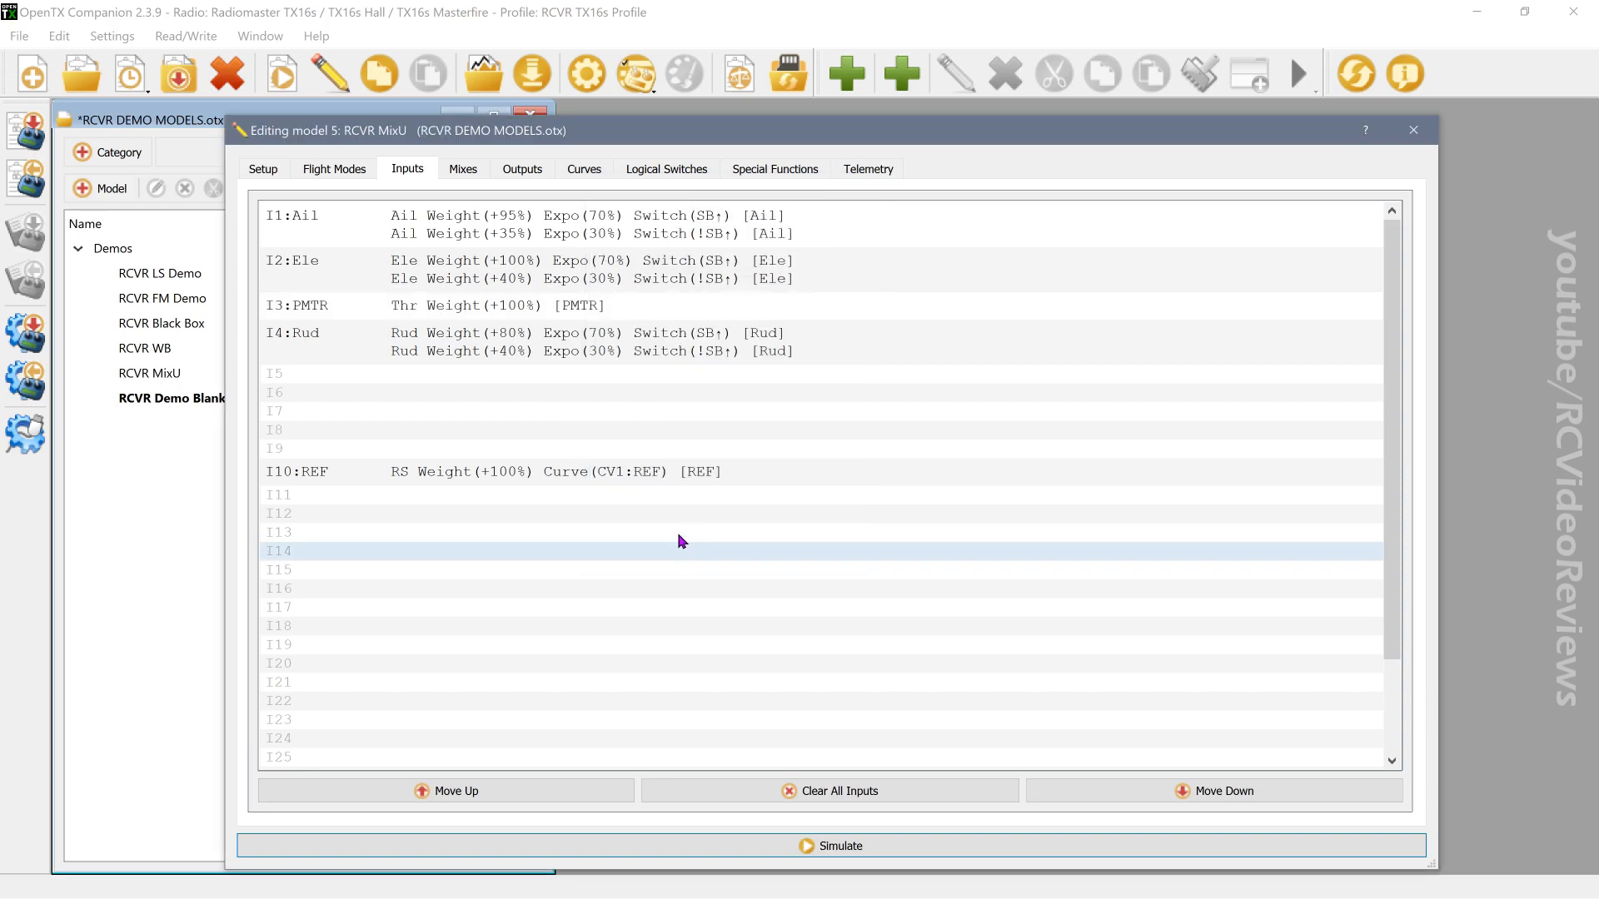
Step: Create input I5 with input and line name SMTR and the Thr stick as source
{"action": "double_click", "coordinate": [408, 373]}
{"action": "type", "text": "STMT"}
{"action": "key", "text": "BackSpace"}
{"action": "key", "text": "BackSpace"}
{"action": "key", "text": "BackSpace"}
{"action": "type", "text": "MTRSMTR"}
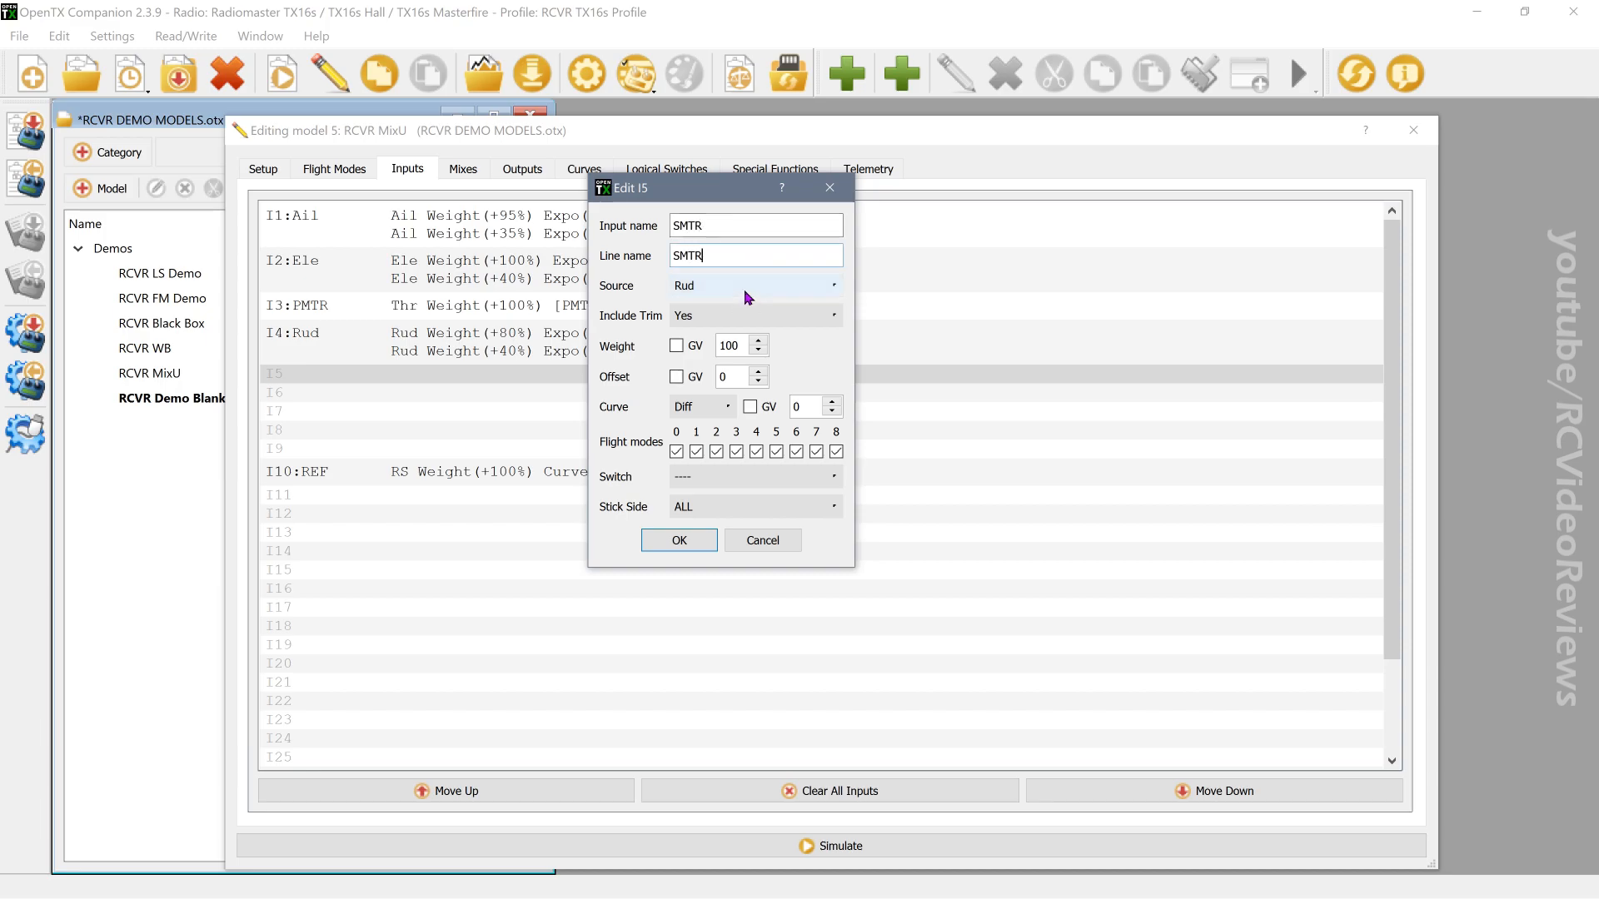
{"action": "left_click", "coordinate": [743, 287]}
{"action": "left_click", "coordinate": [739, 333]}
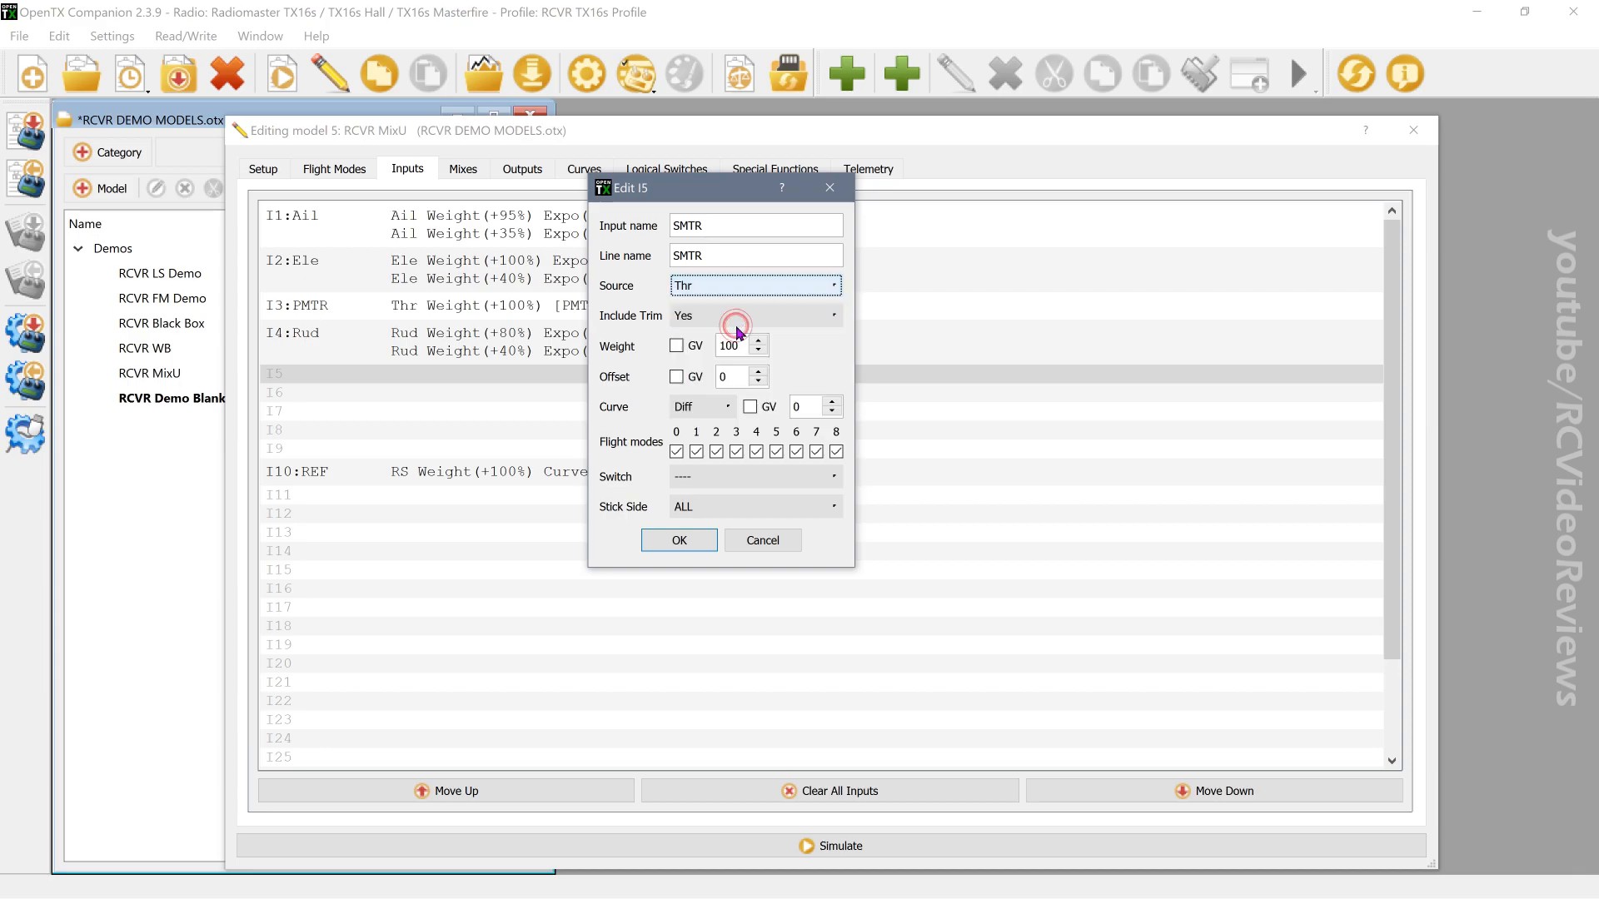
{"action": "left_click", "coordinate": [679, 540]}
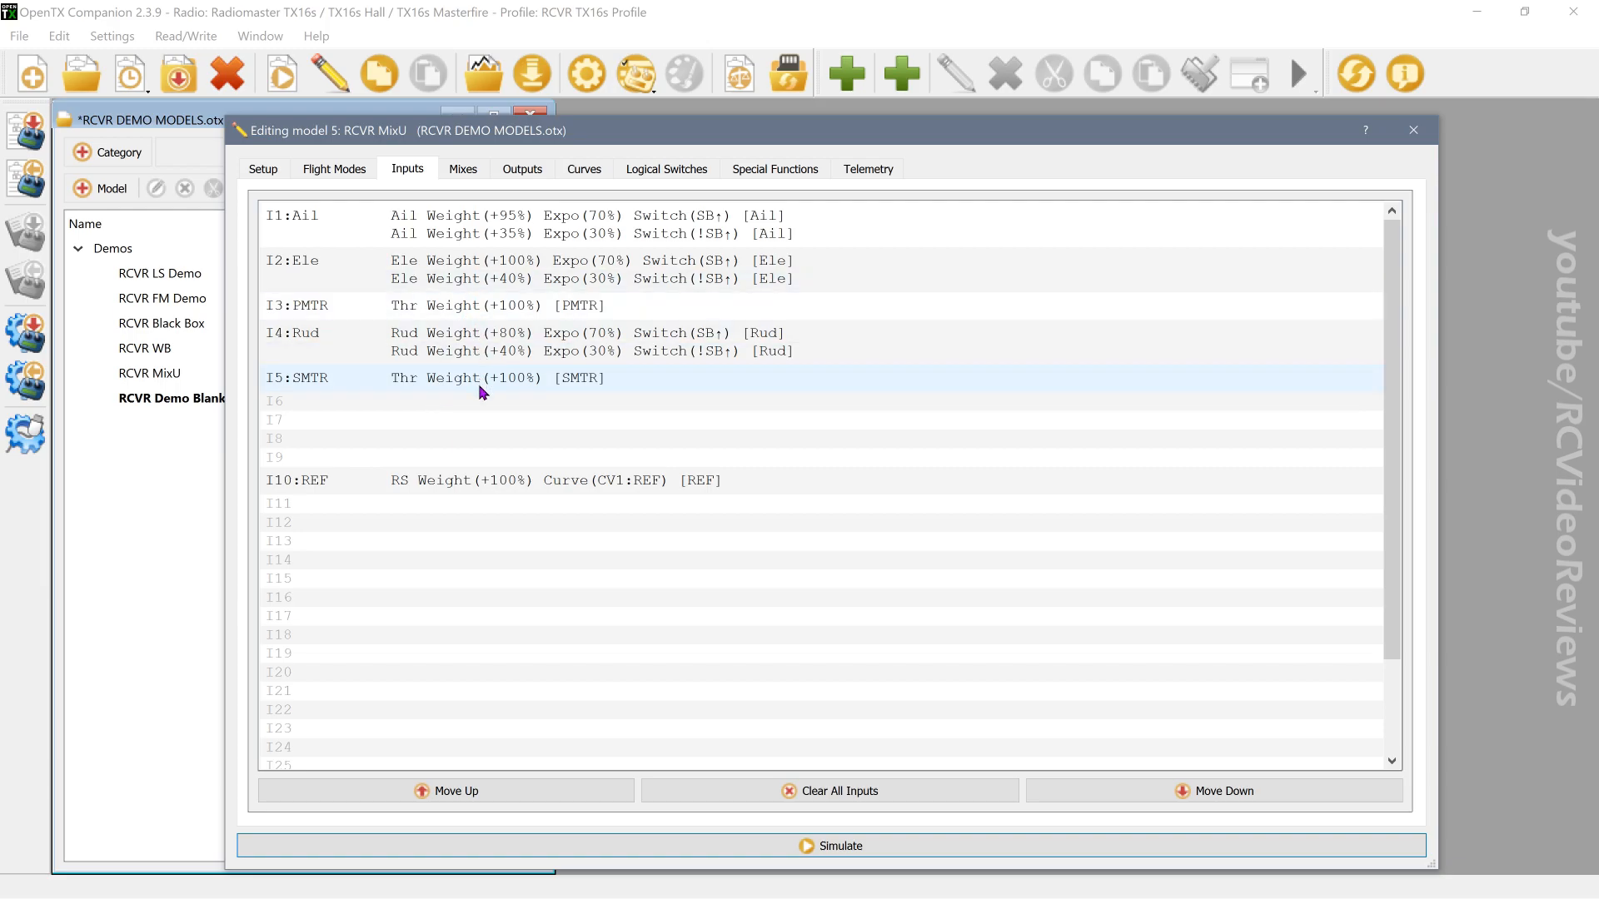
Step: Add a mix named SMTR on channel CH6 with I5:SMTR as its source
{"action": "left_click", "coordinate": [463, 169]}
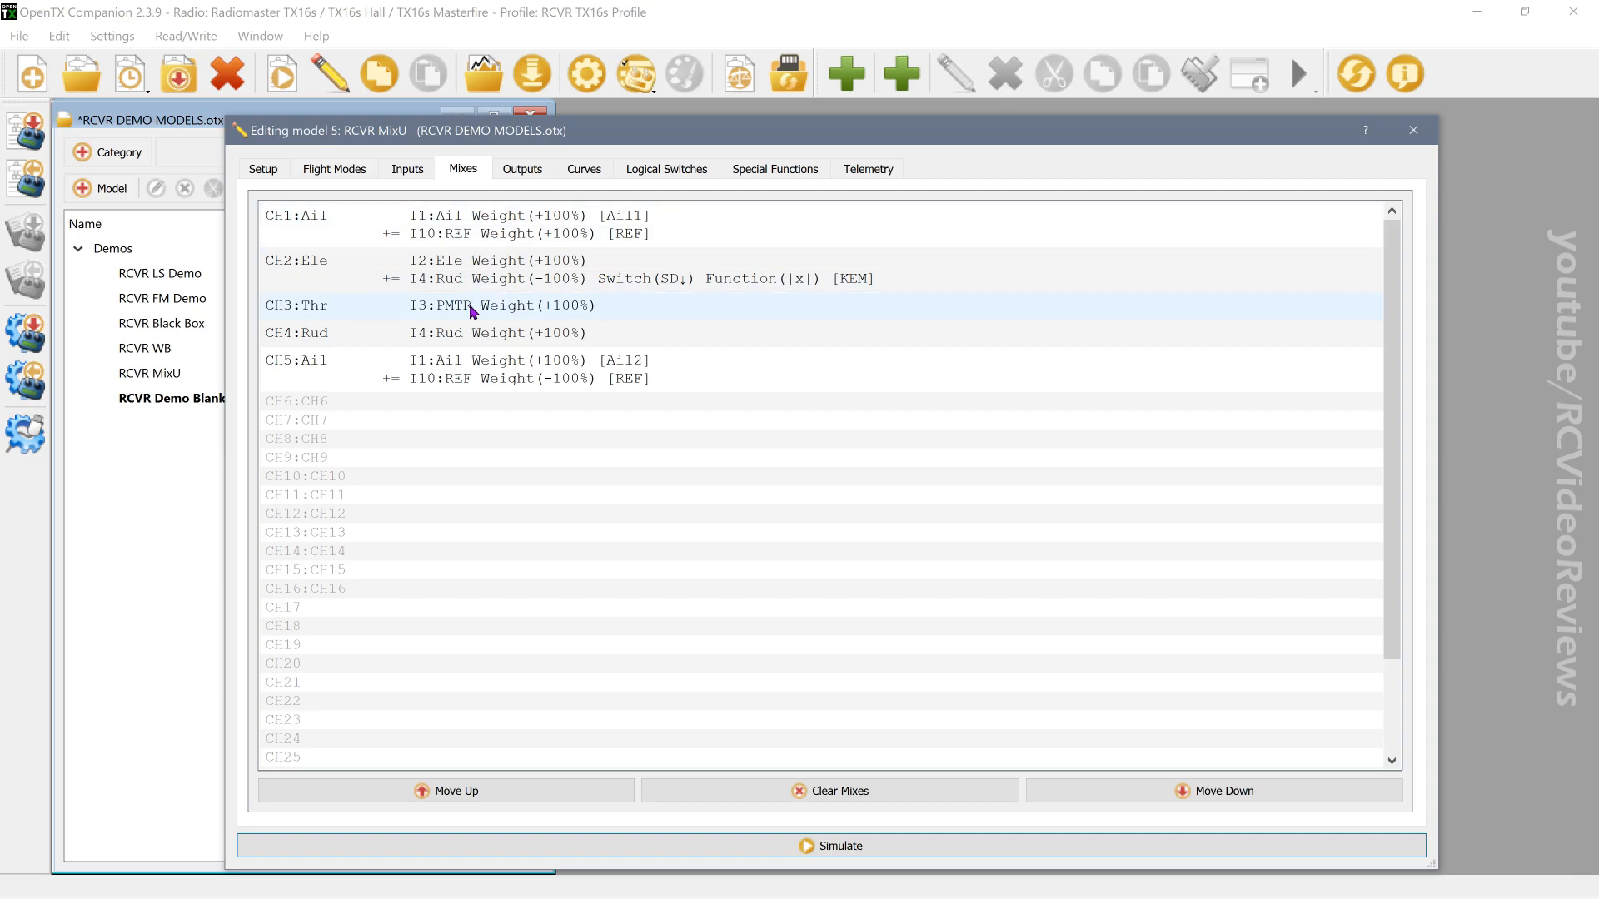
{"action": "double_click", "coordinate": [419, 408]}
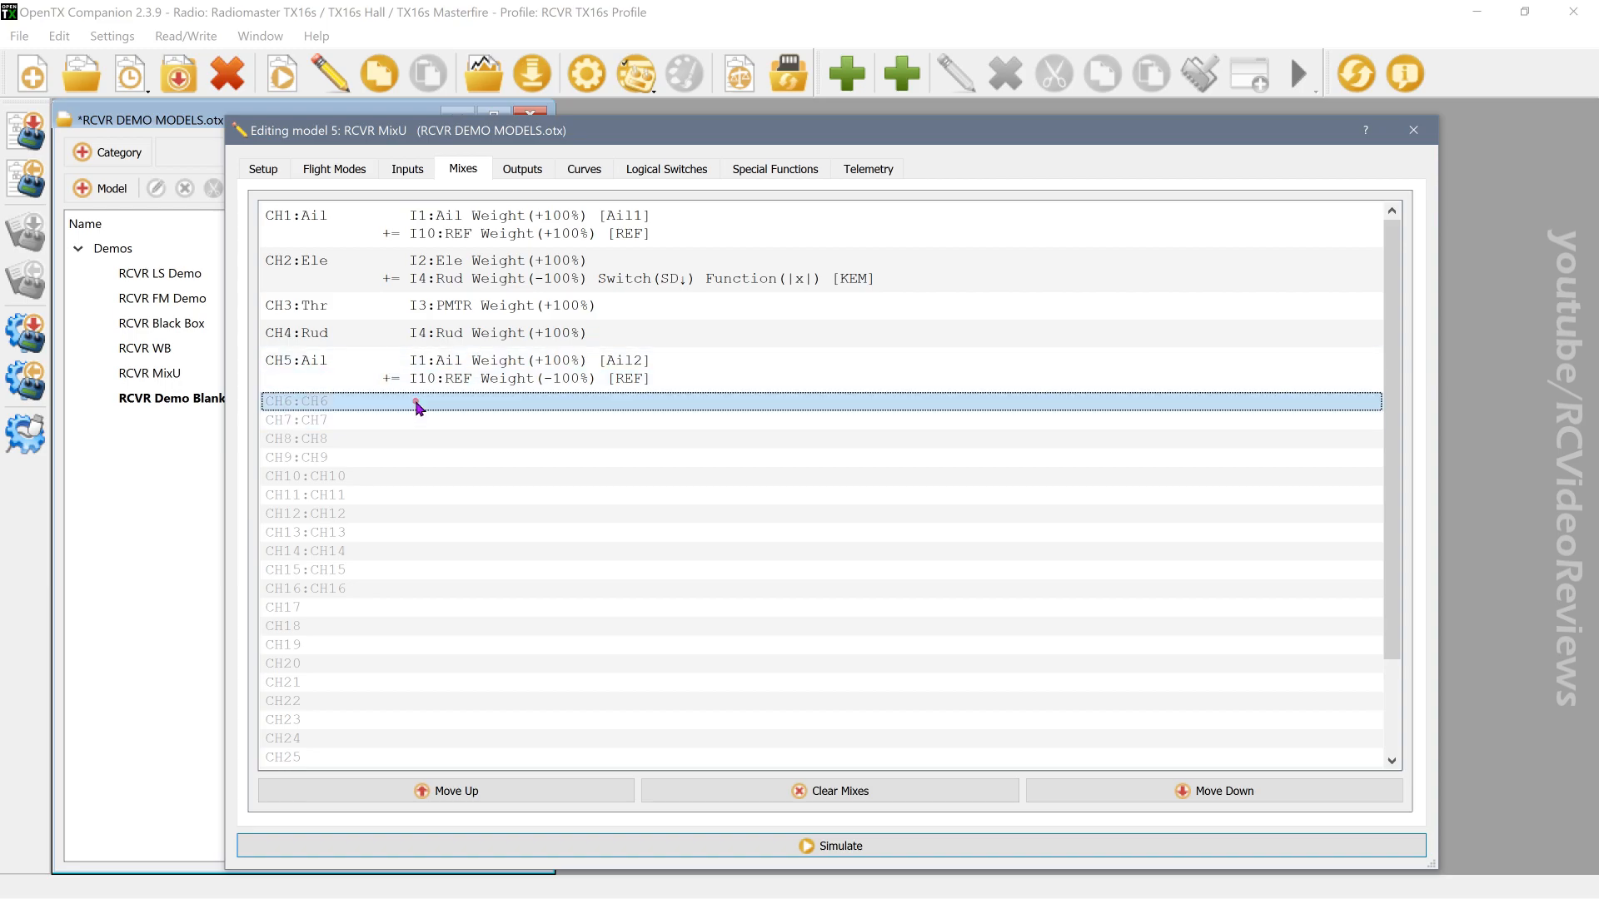
{"action": "type", "text": "SMTR"}
{"action": "key", "text": "Tab"}
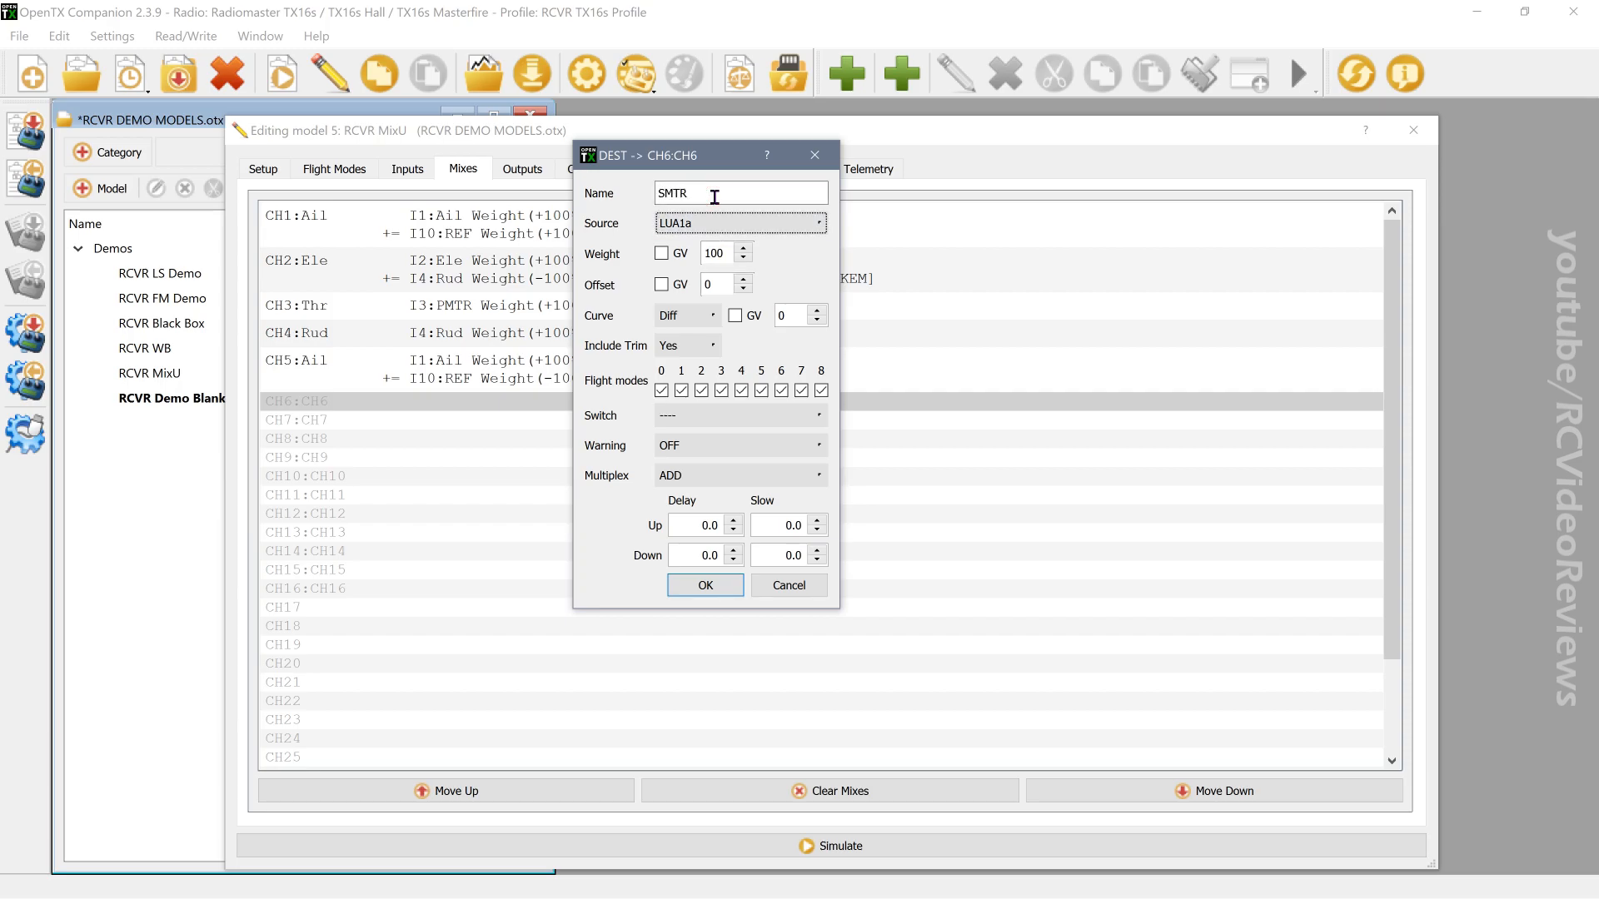
{"action": "key", "text": "i"}
{"action": "left_click", "coordinate": [724, 221]}
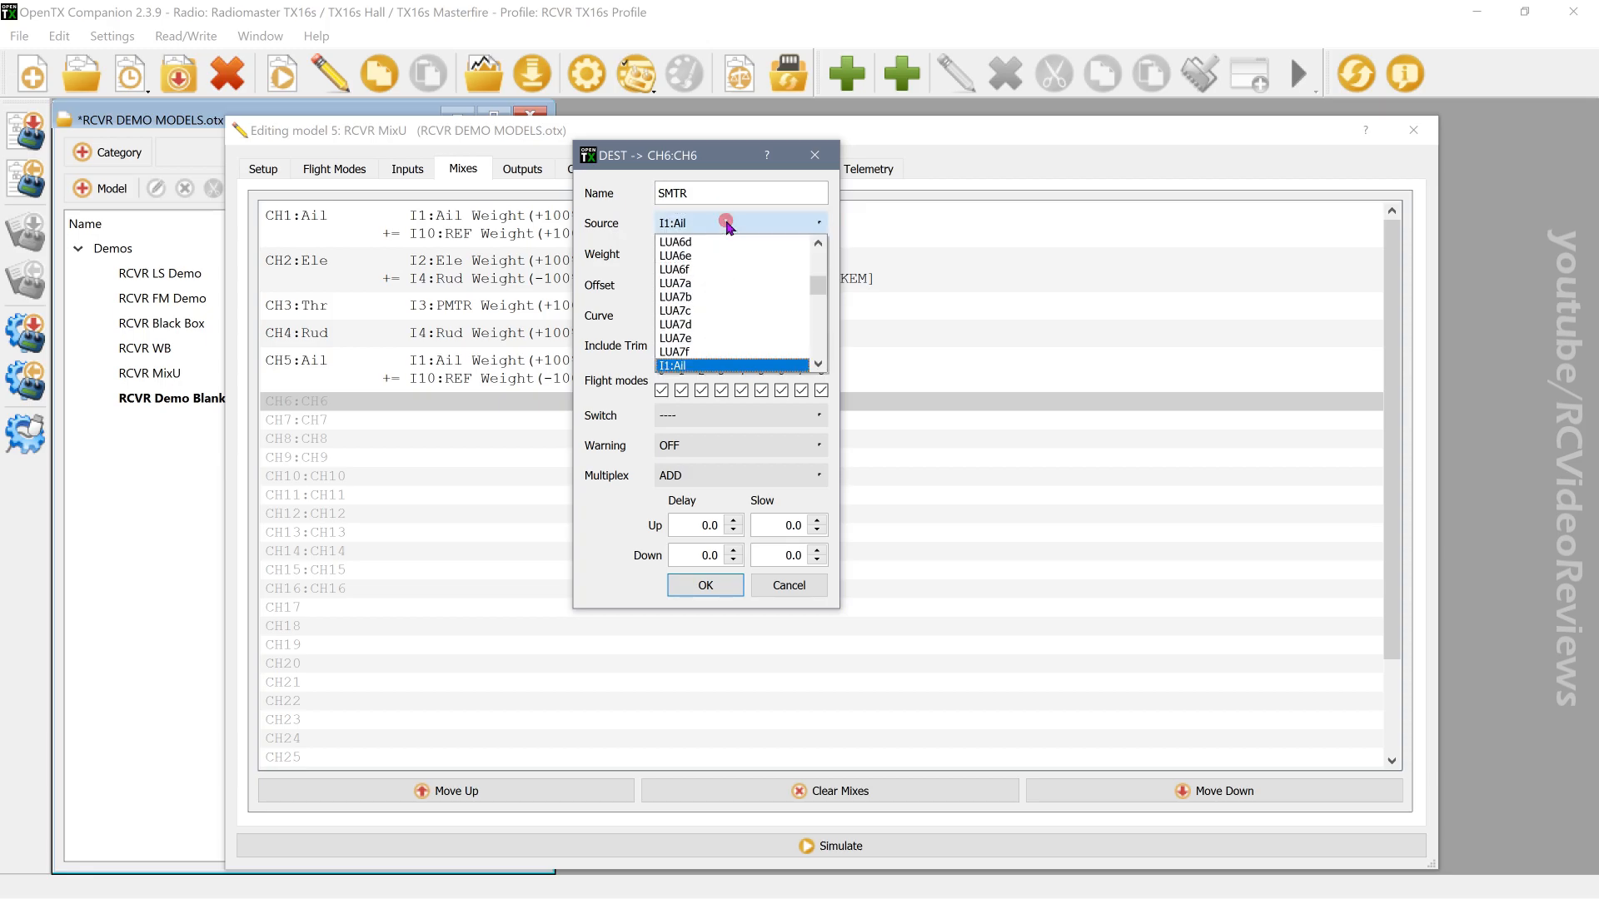
{"action": "scroll", "coordinate": [722, 317], "scroll_direction": "down", "scroll_amount": 2}
{"action": "scroll", "coordinate": [721, 315], "scroll_direction": "down", "scroll_amount": 2}
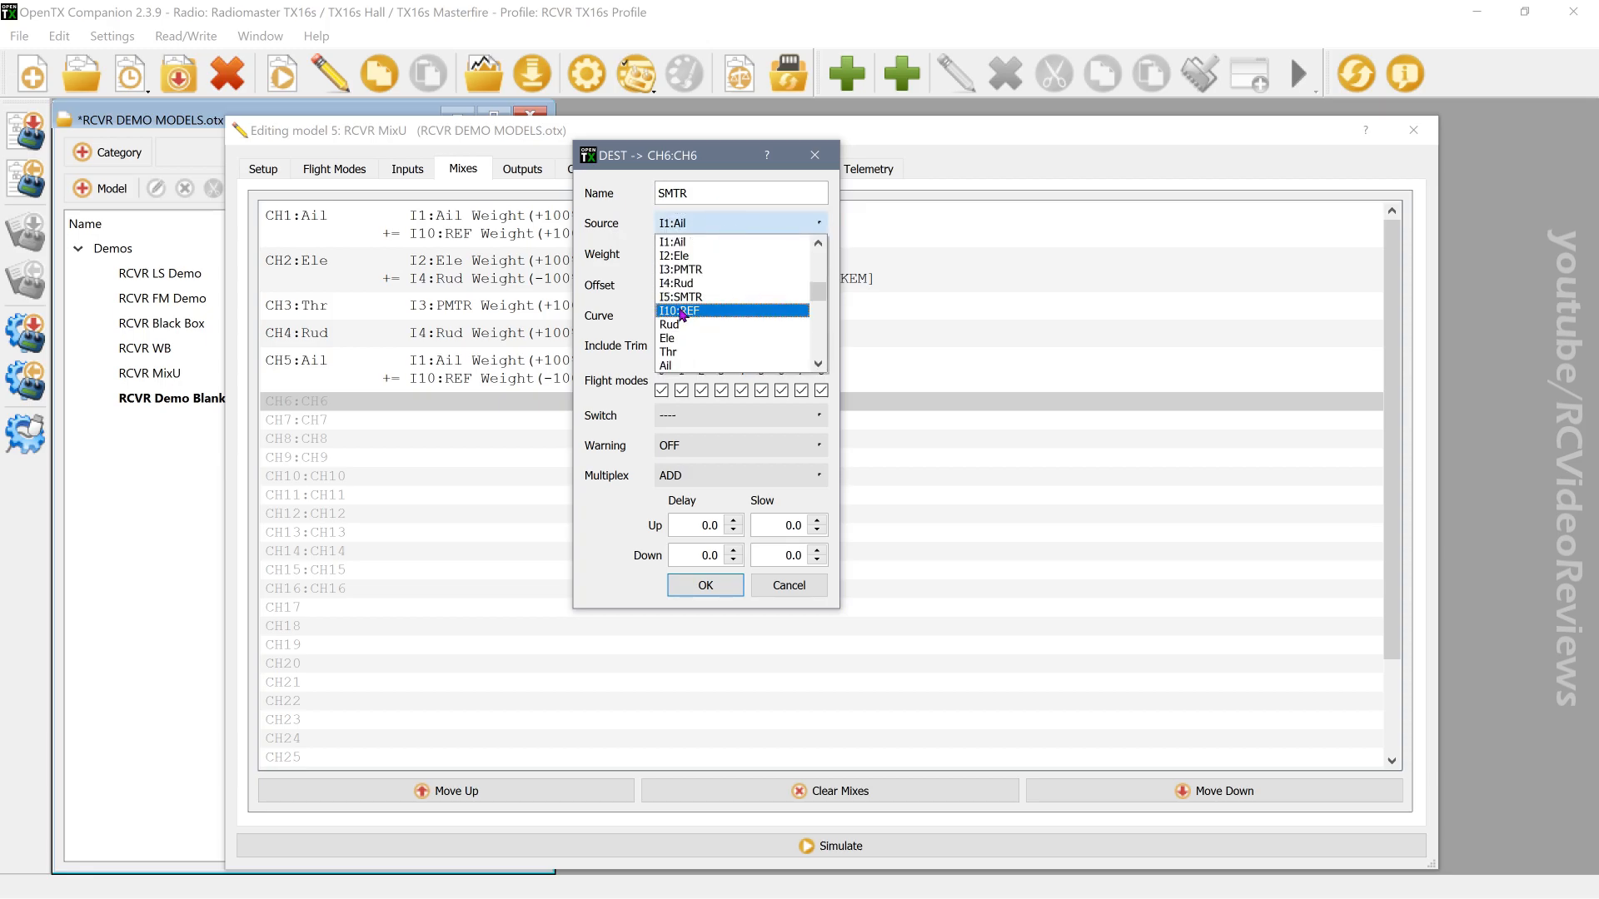
{"action": "left_click", "coordinate": [687, 298]}
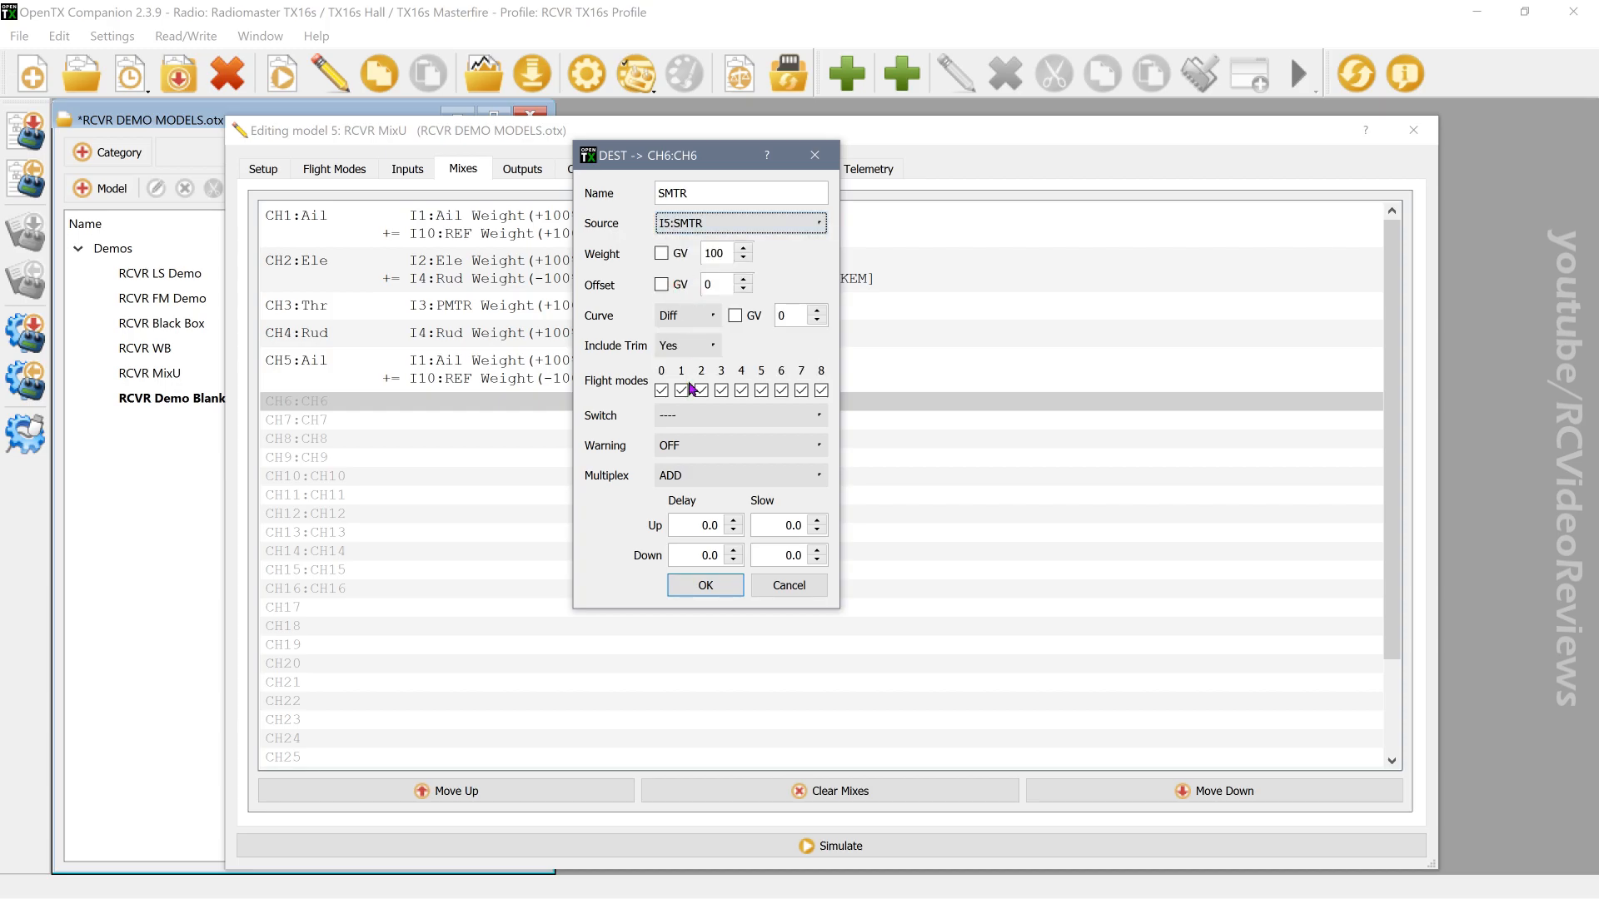
{"action": "left_click", "coordinate": [697, 588]}
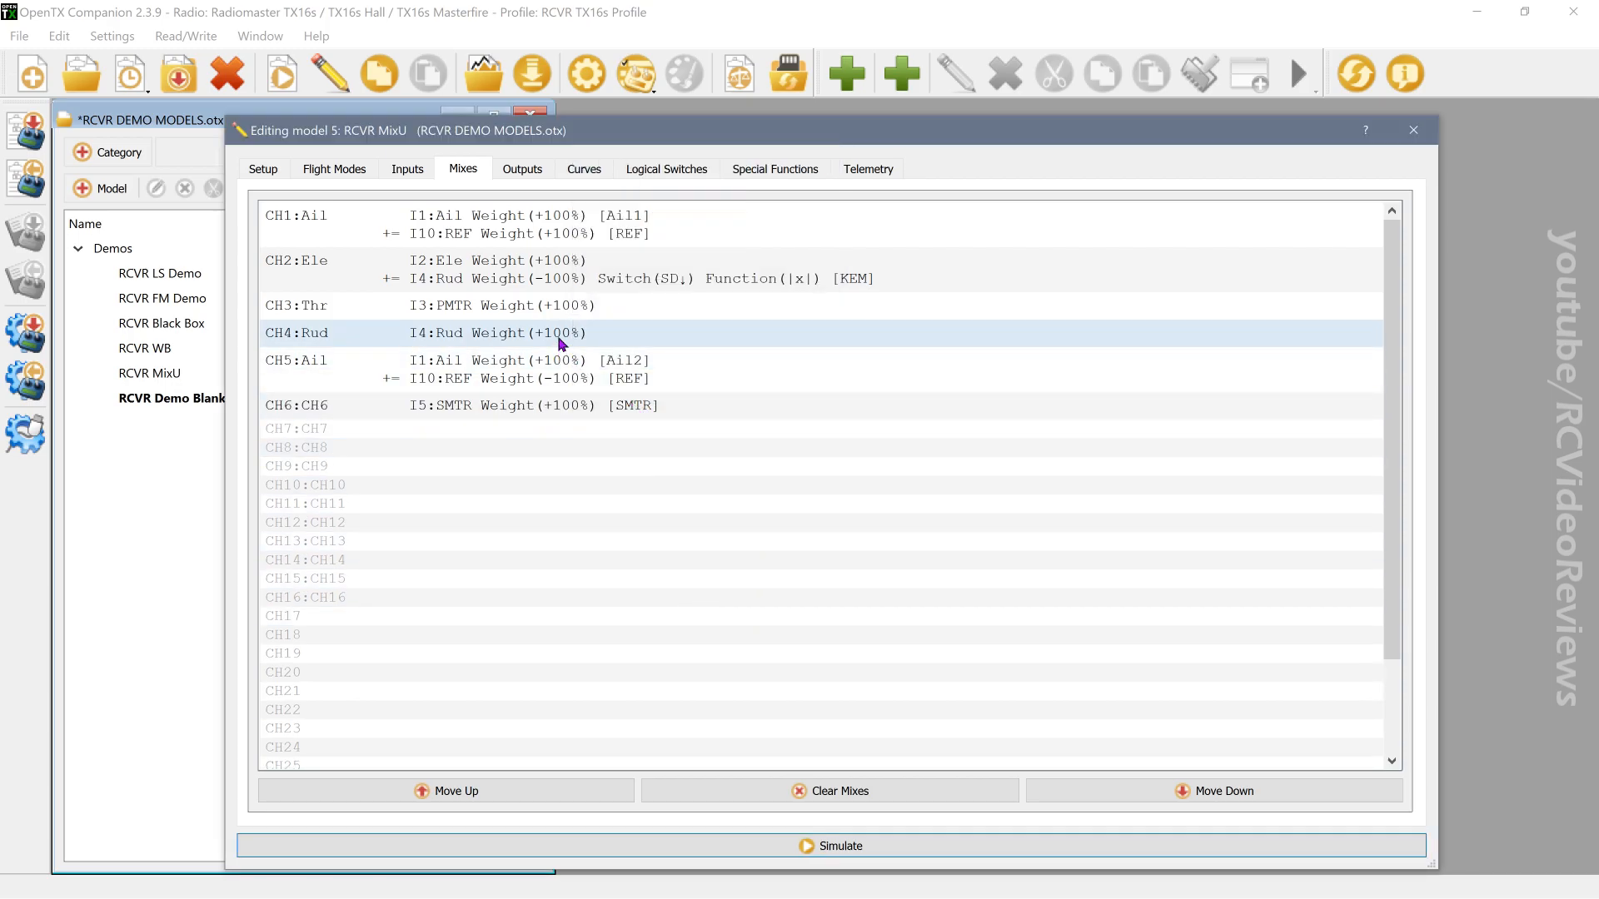
Step: Name the existing throttle mix line on channel CH3 PMTR
{"action": "double_click", "coordinate": [556, 305]}
{"action": "left_click", "coordinate": [696, 187]}
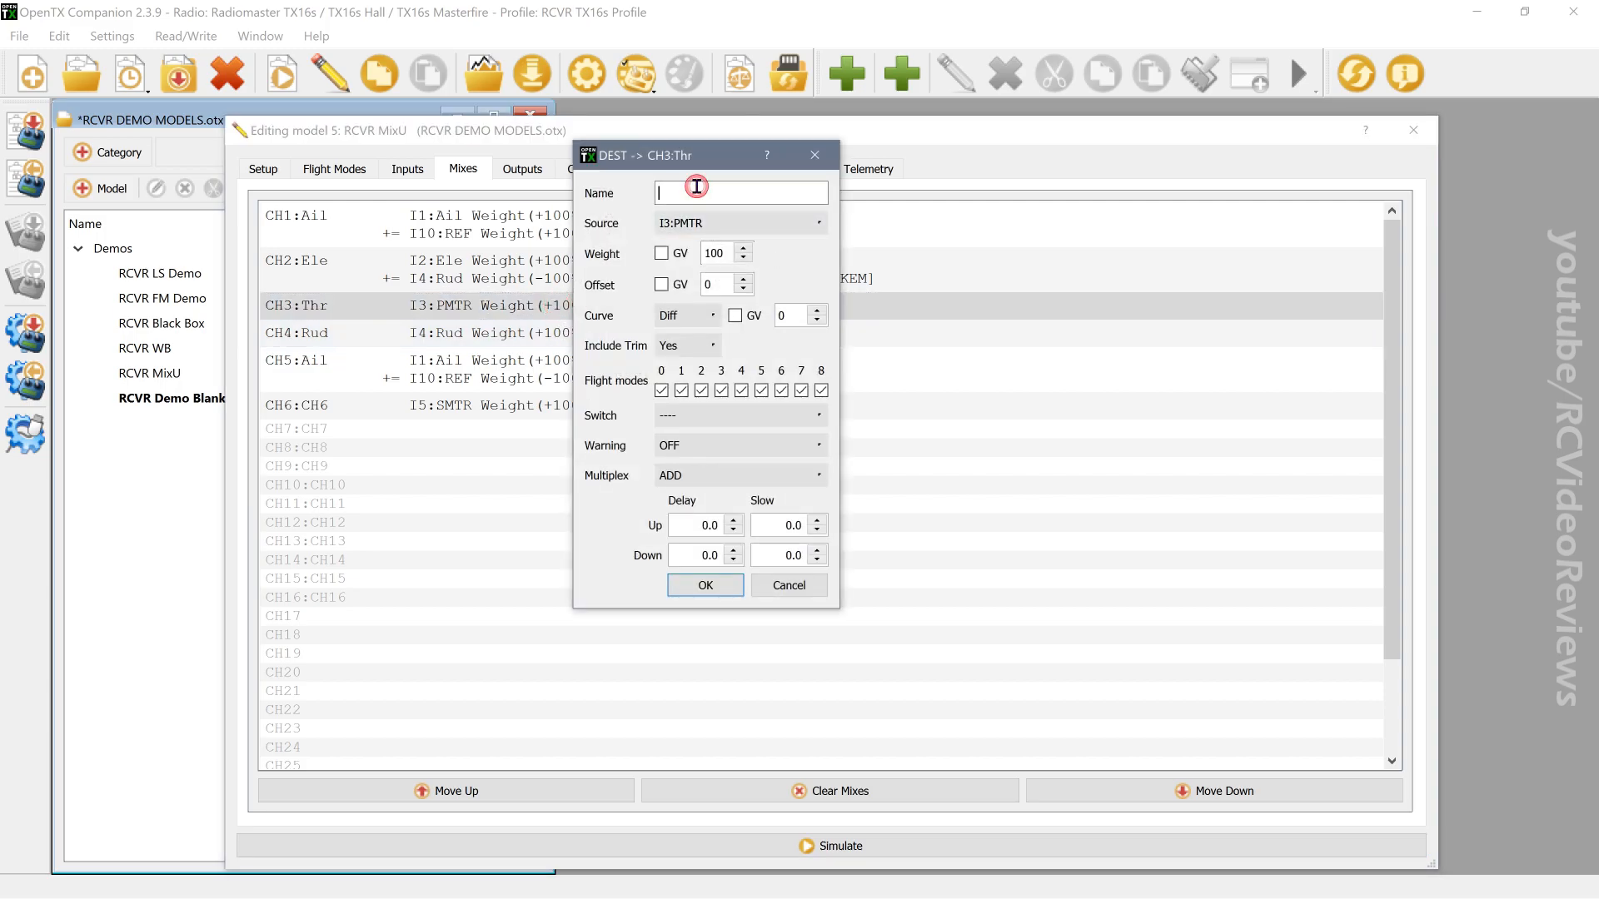
{"action": "type", "text": "PTM"}
{"action": "key", "text": "BackSpace"}
{"action": "key", "text": "BackSpace"}
{"action": "type", "text": "MTR"}
{"action": "left_click", "coordinate": [691, 590]}
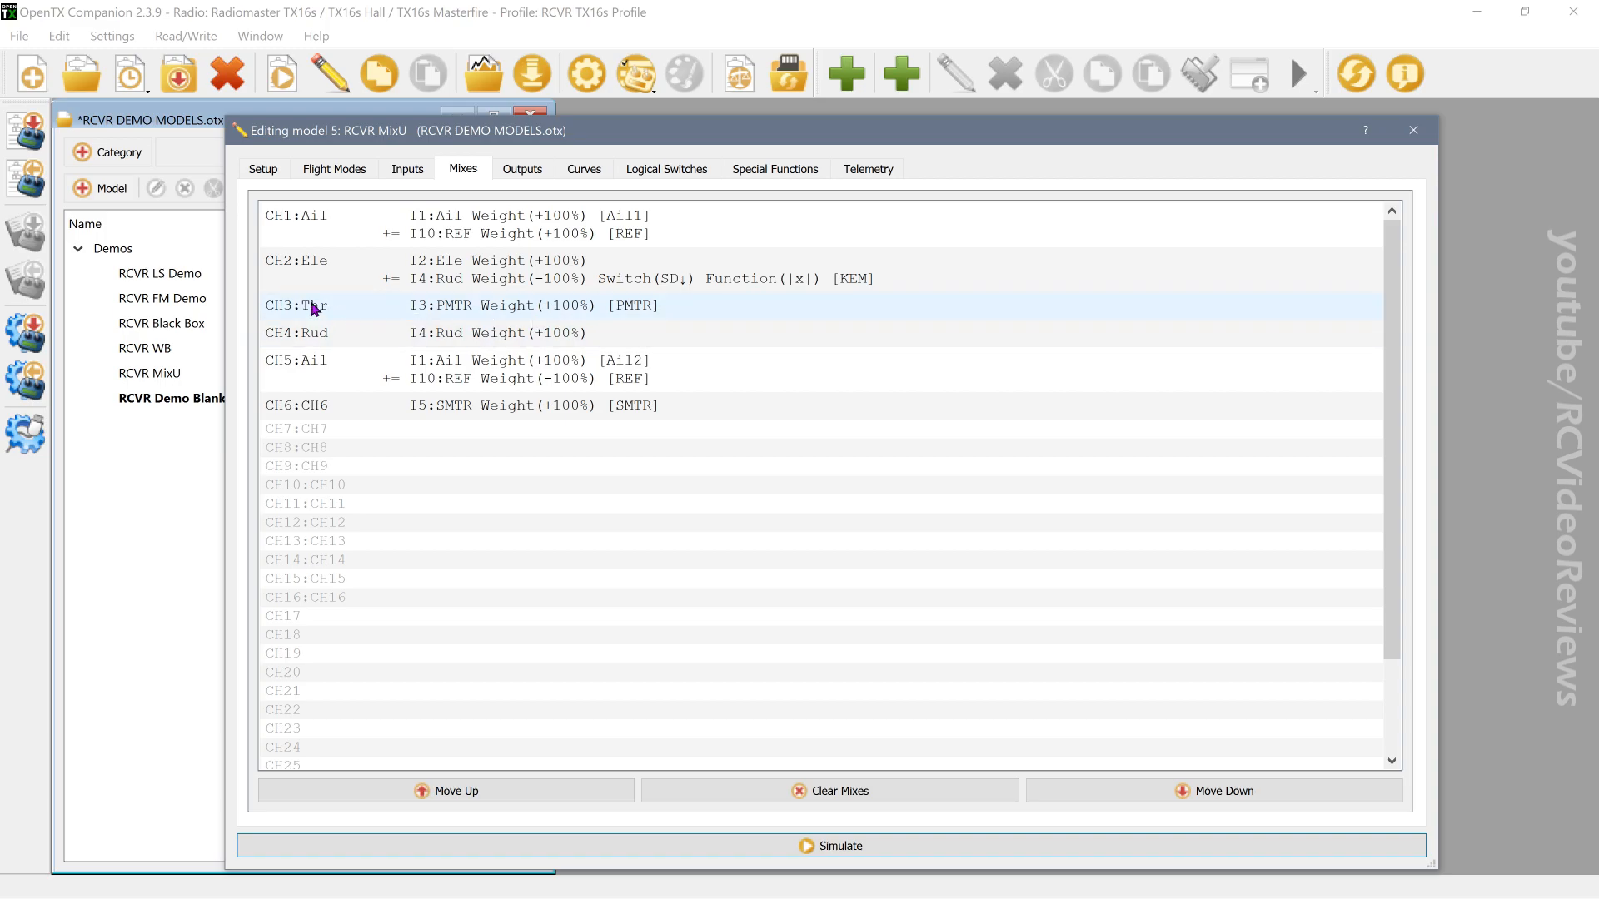
Step: Run the simulator, raise the left stick to about Y 79% to check the CH3 and CH6 outputs, and close it
{"action": "left_click", "coordinate": [832, 845]}
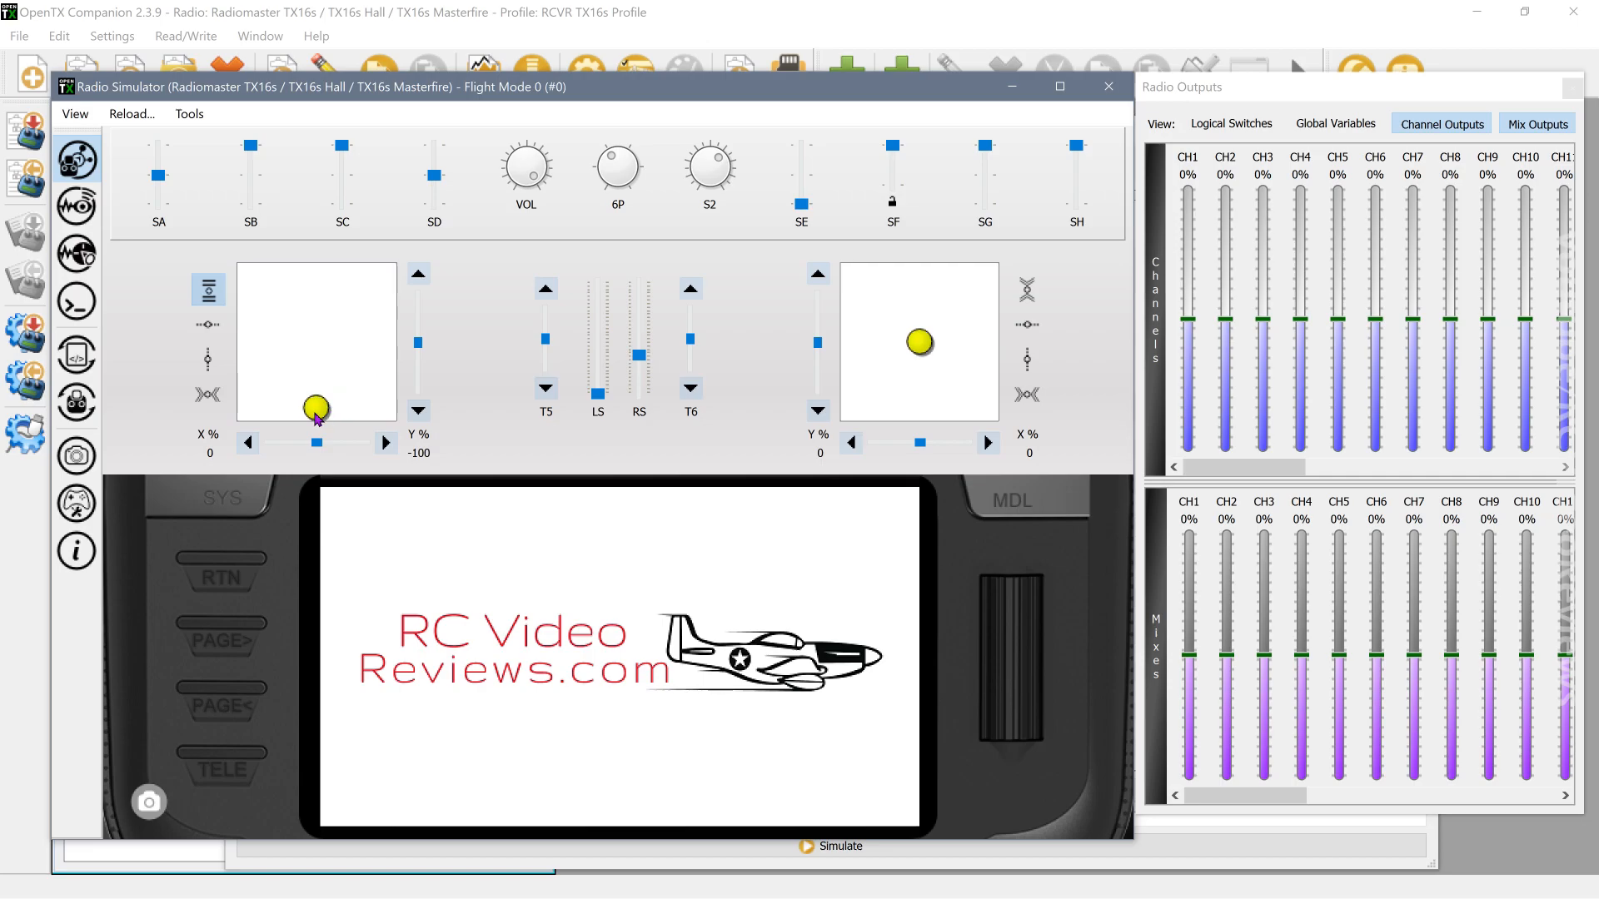
{"action": "left_click_drag", "start_coordinate": [316, 416], "coordinate": [318, 290]}
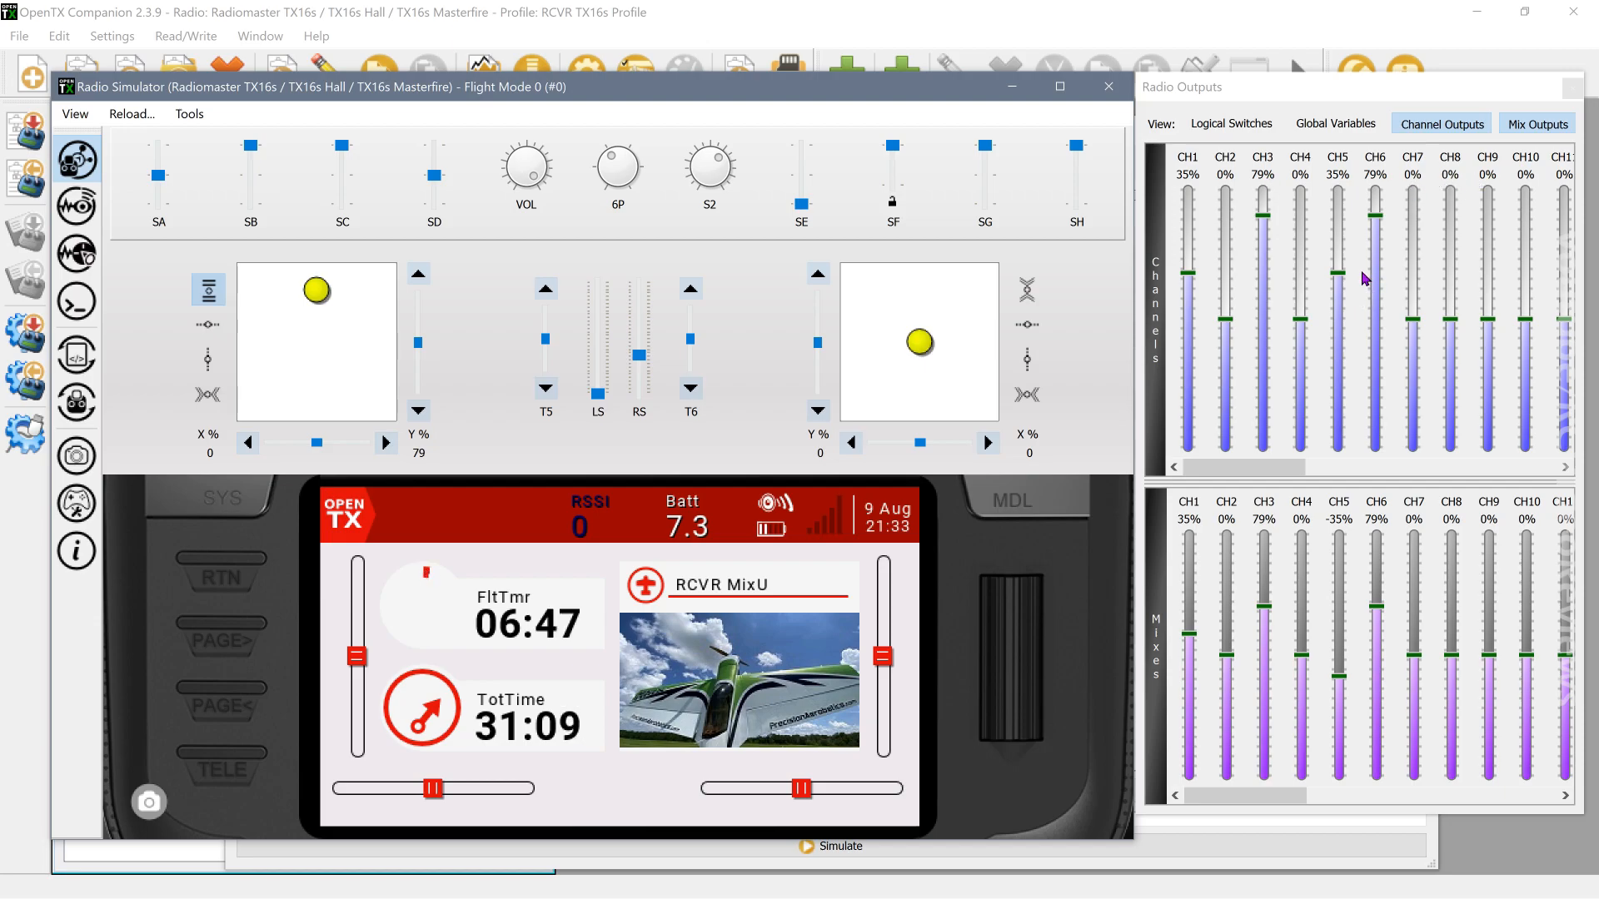
{"action": "left_click", "coordinate": [1125, 96]}
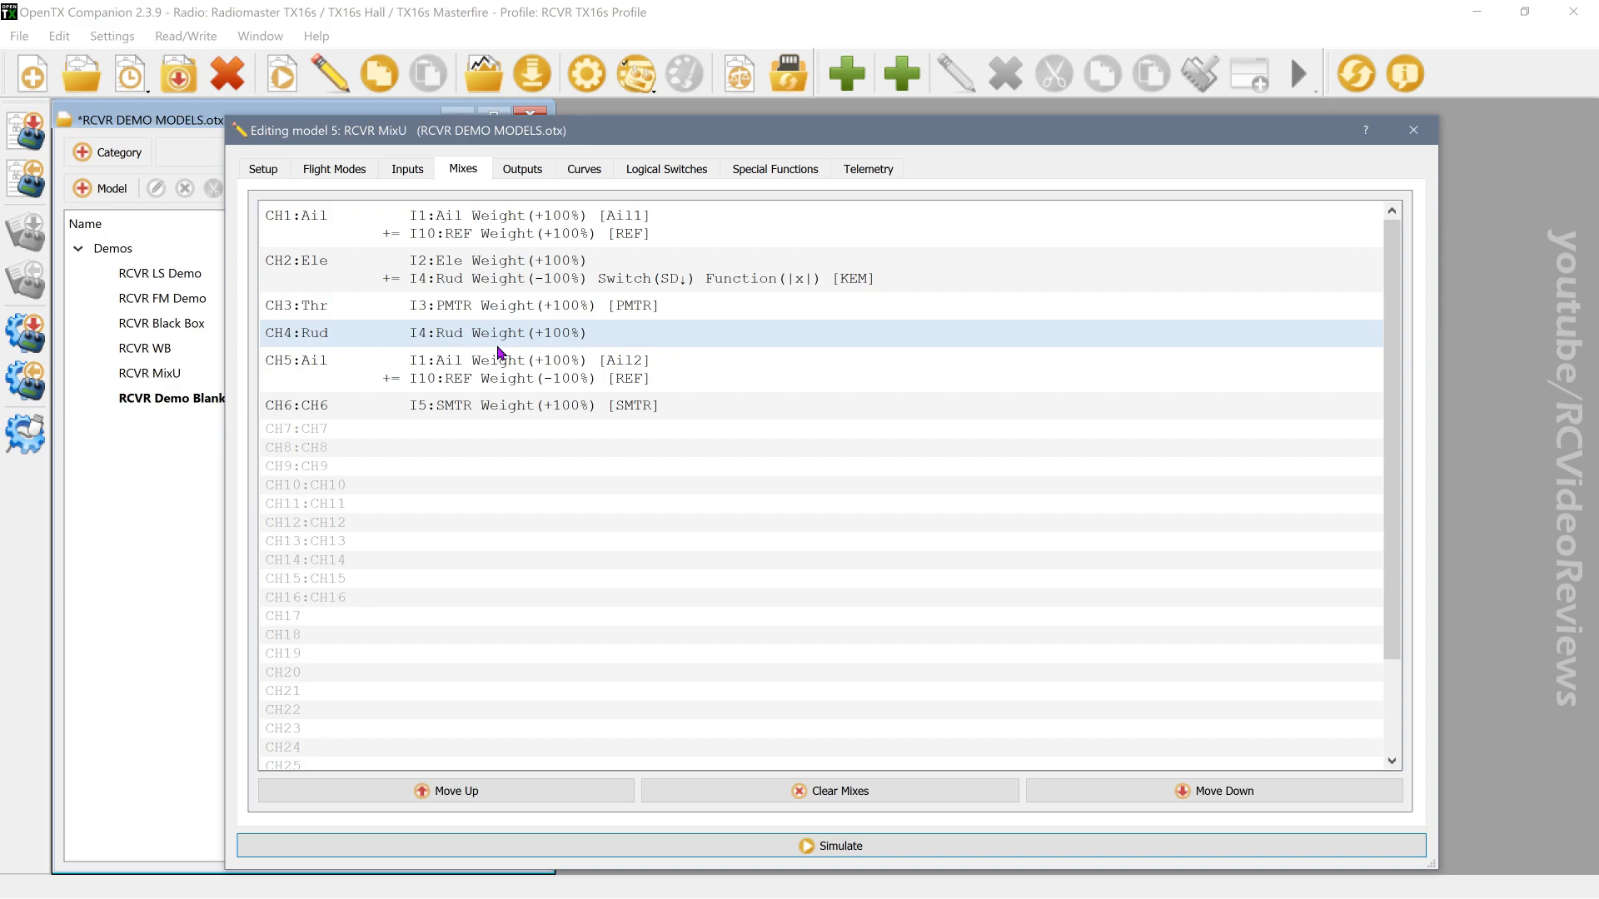
Step: Add a second mix line to CH3 named DIFT with source I4:Rud and switch SE↓
{"action": "right_click", "coordinate": [496, 303]}
{"action": "left_click", "coordinate": [521, 314]}
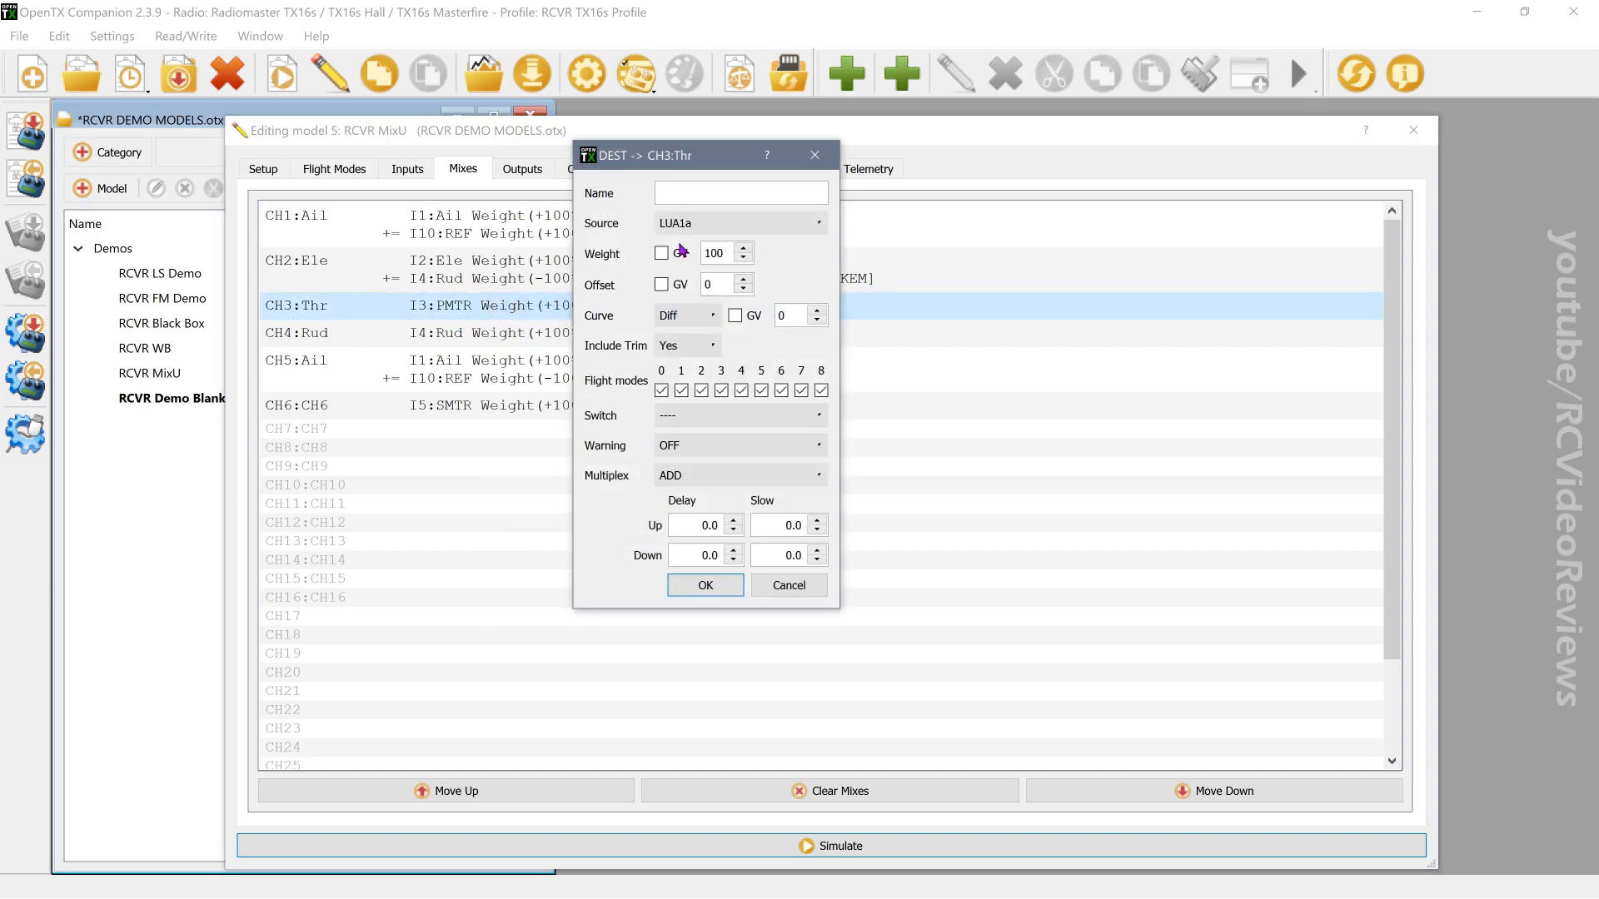
{"action": "type", "text": "DIFT"}
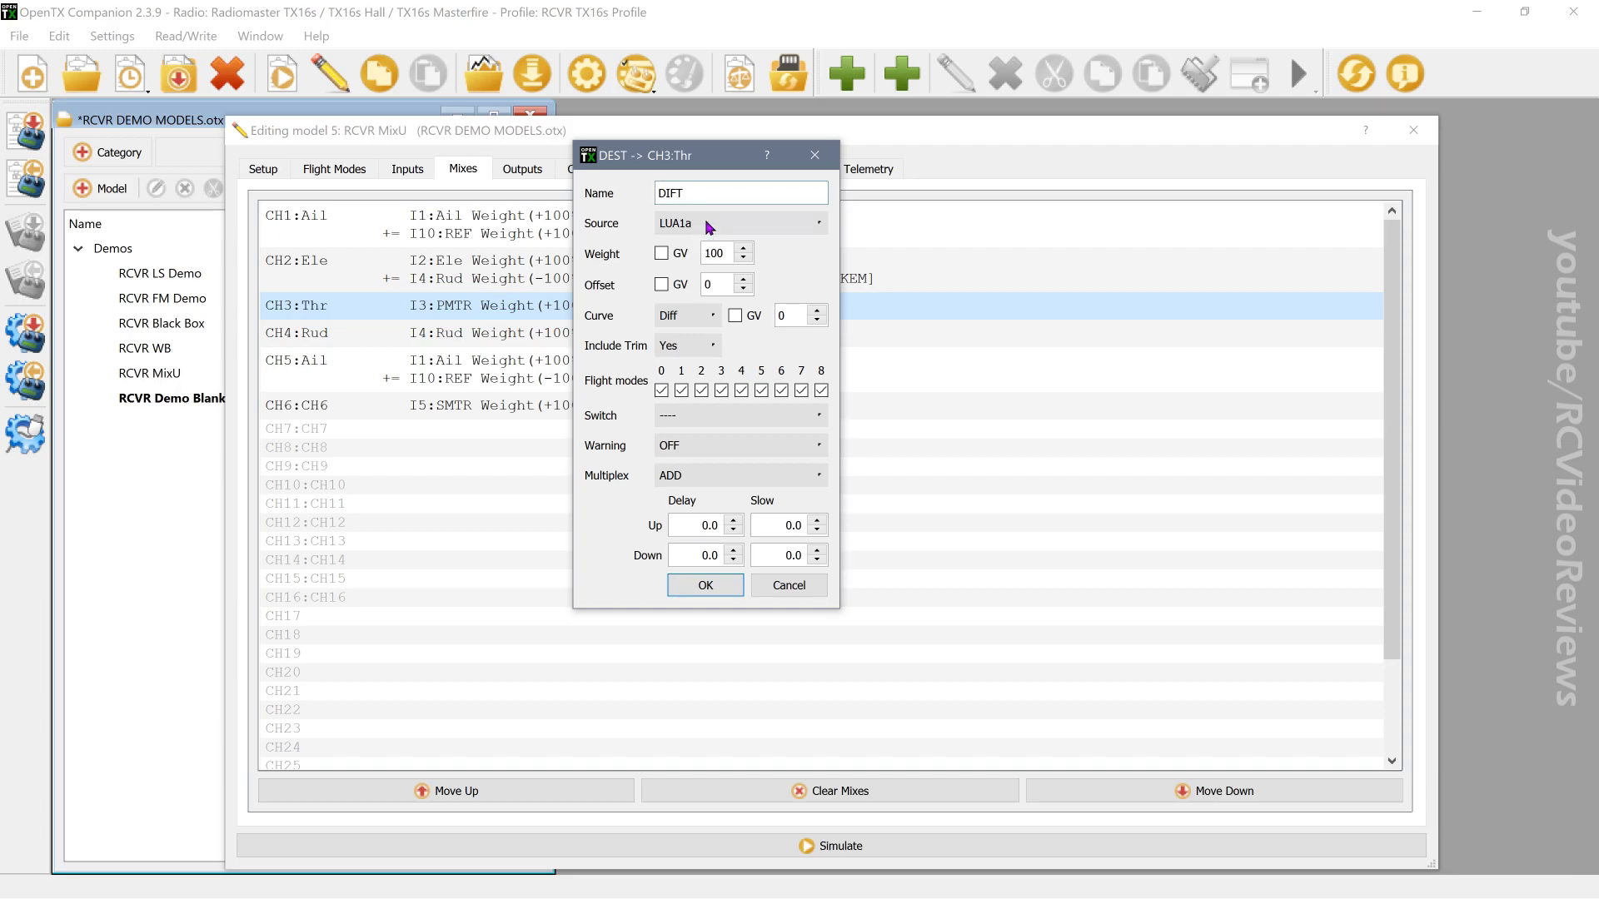
{"action": "left_click", "coordinate": [704, 222]}
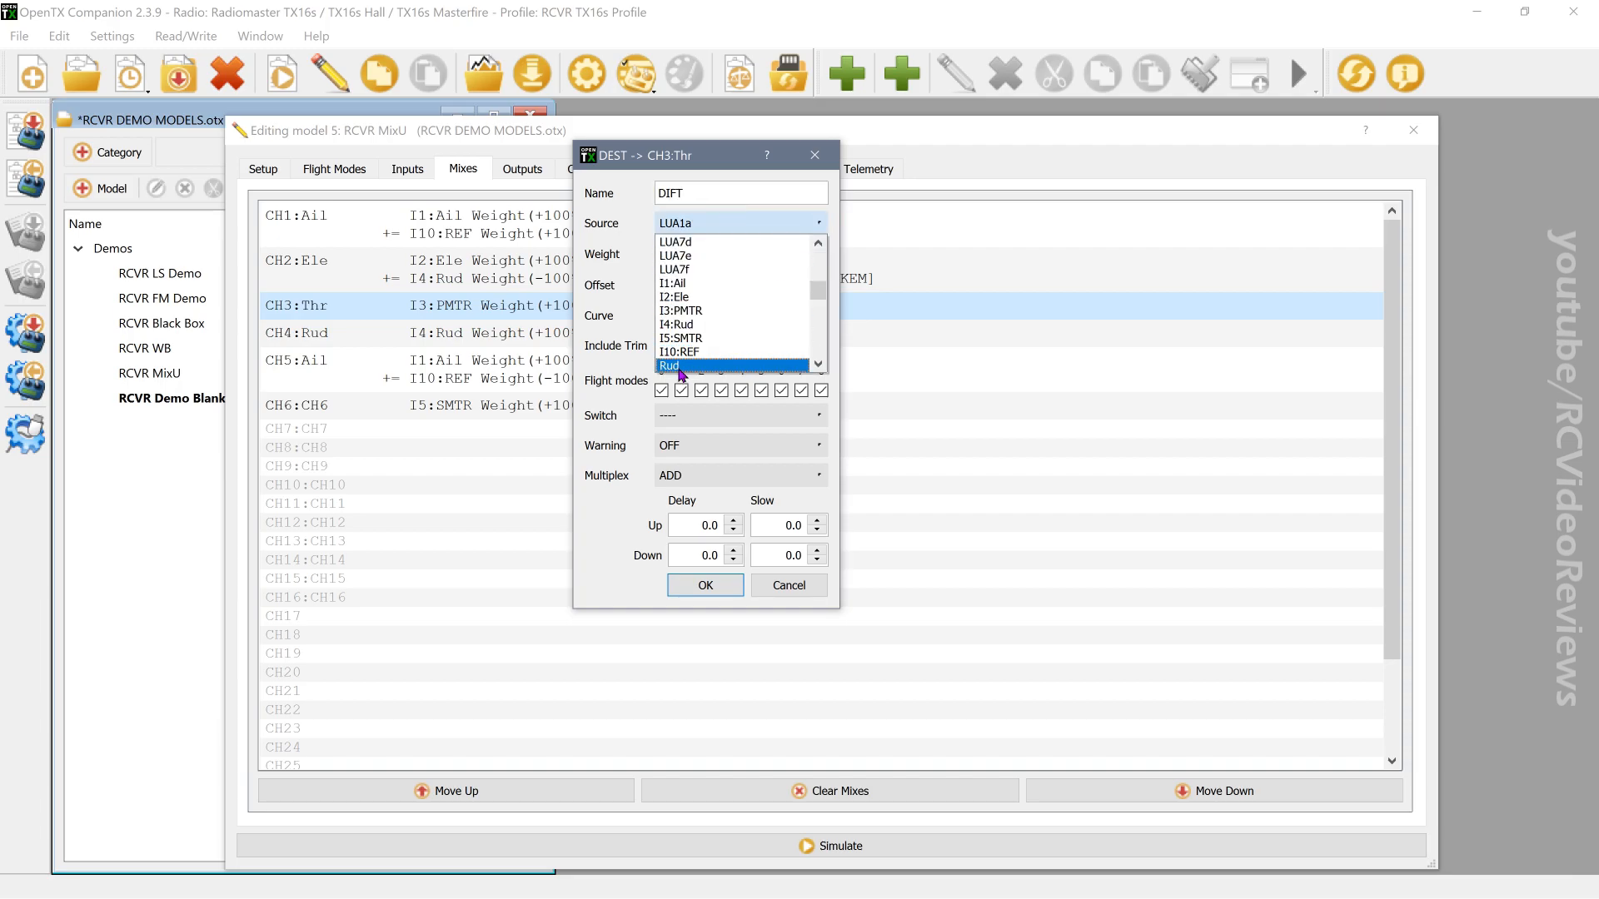
{"action": "left_click", "coordinate": [685, 367]}
{"action": "left_click", "coordinate": [717, 416]}
{"action": "scroll", "coordinate": [723, 476], "scroll_direction": "down", "scroll_amount": 5}
{"action": "scroll", "coordinate": [723, 477], "scroll_direction": "down", "scroll_amount": 1}
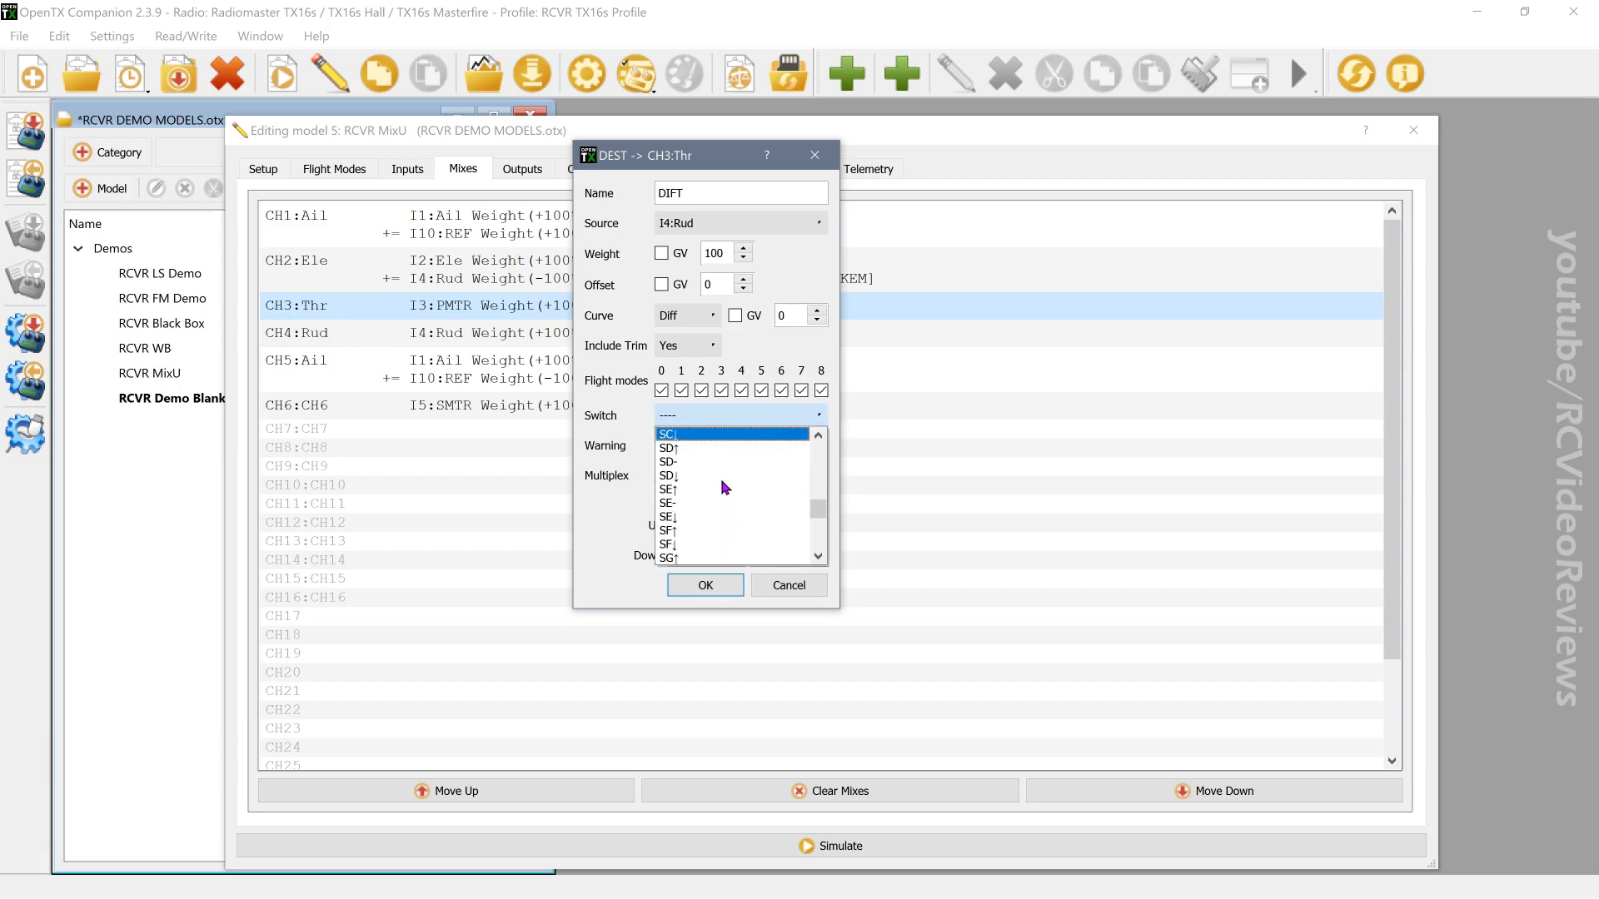
{"action": "left_click", "coordinate": [676, 517]}
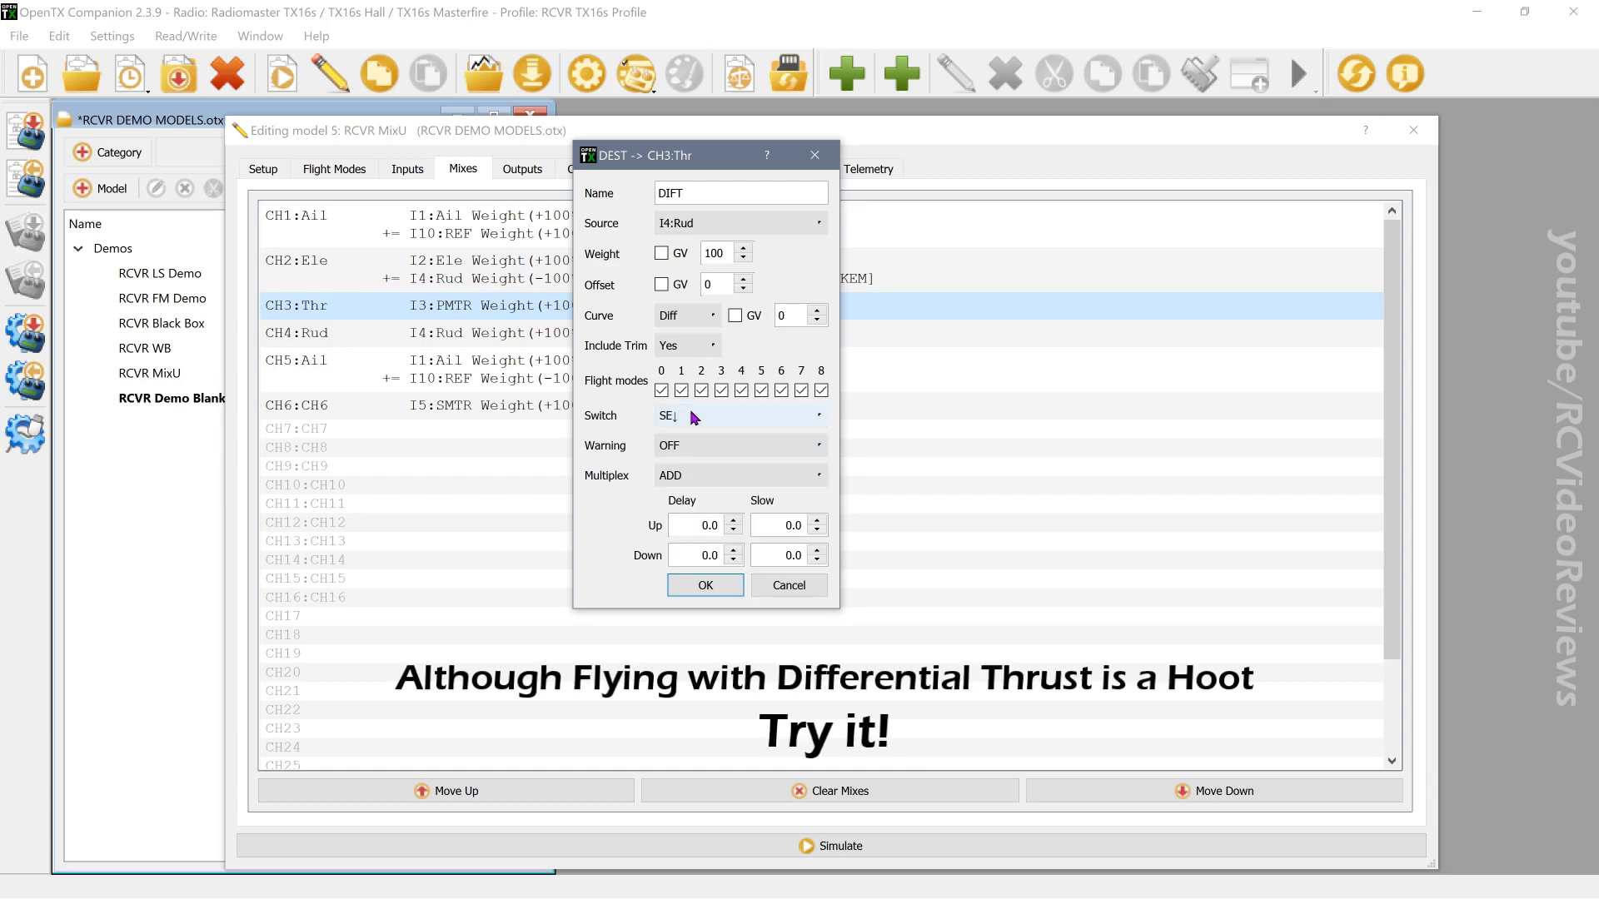
{"action": "left_click", "coordinate": [702, 585]}
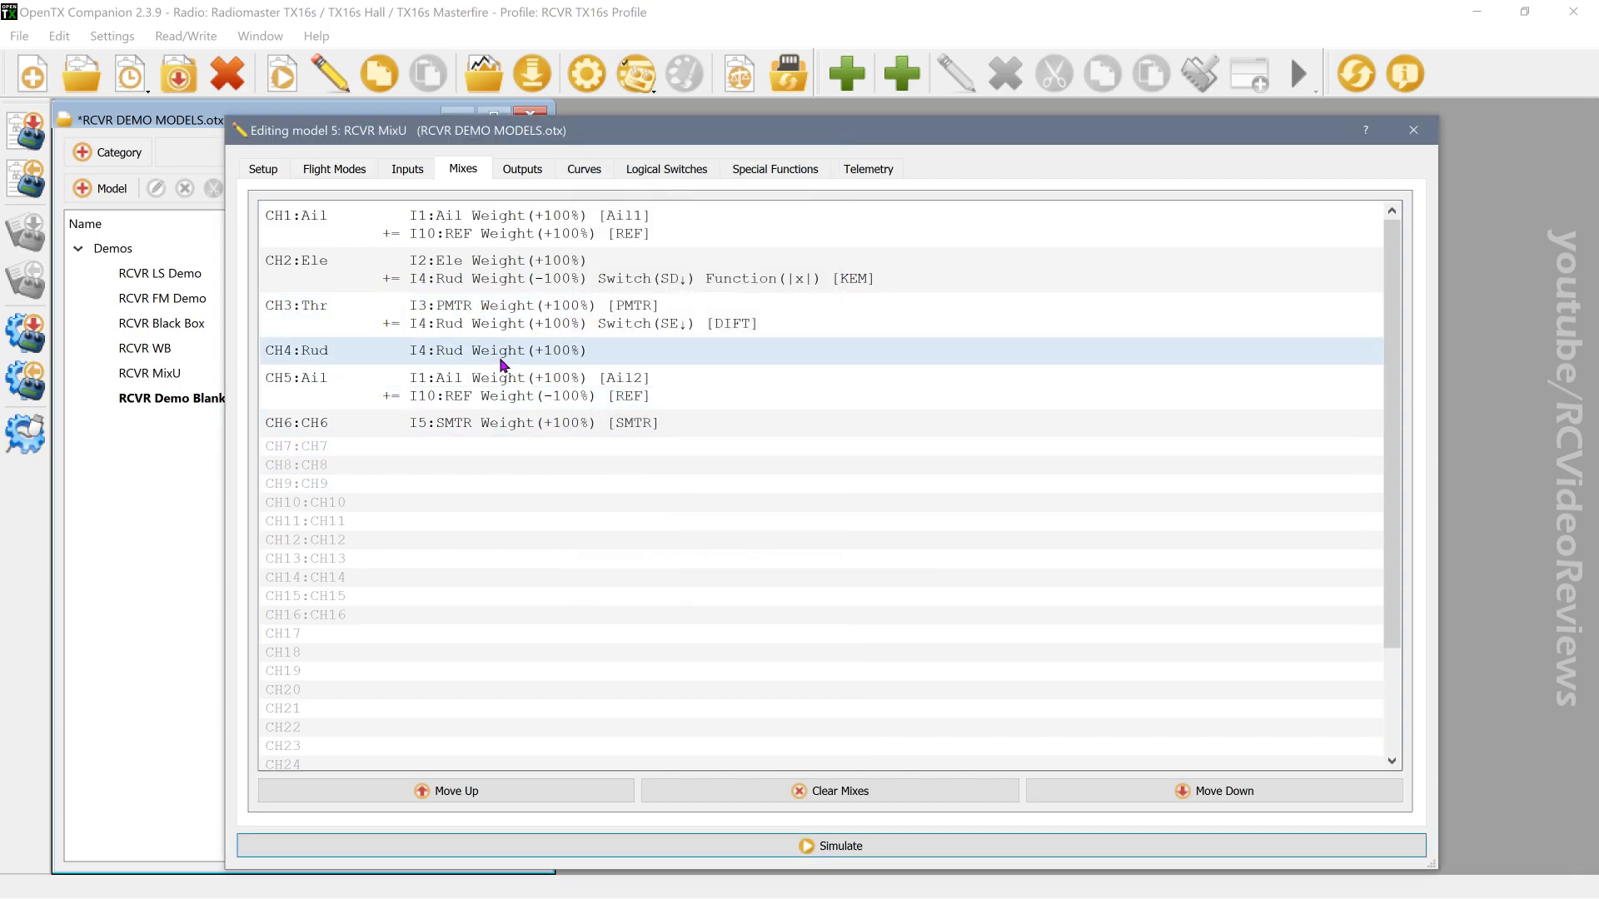
Step: Add a second mix line to CH6 named DIFT with source I4:Rud and switch SE↓
{"action": "right_click", "coordinate": [470, 424]}
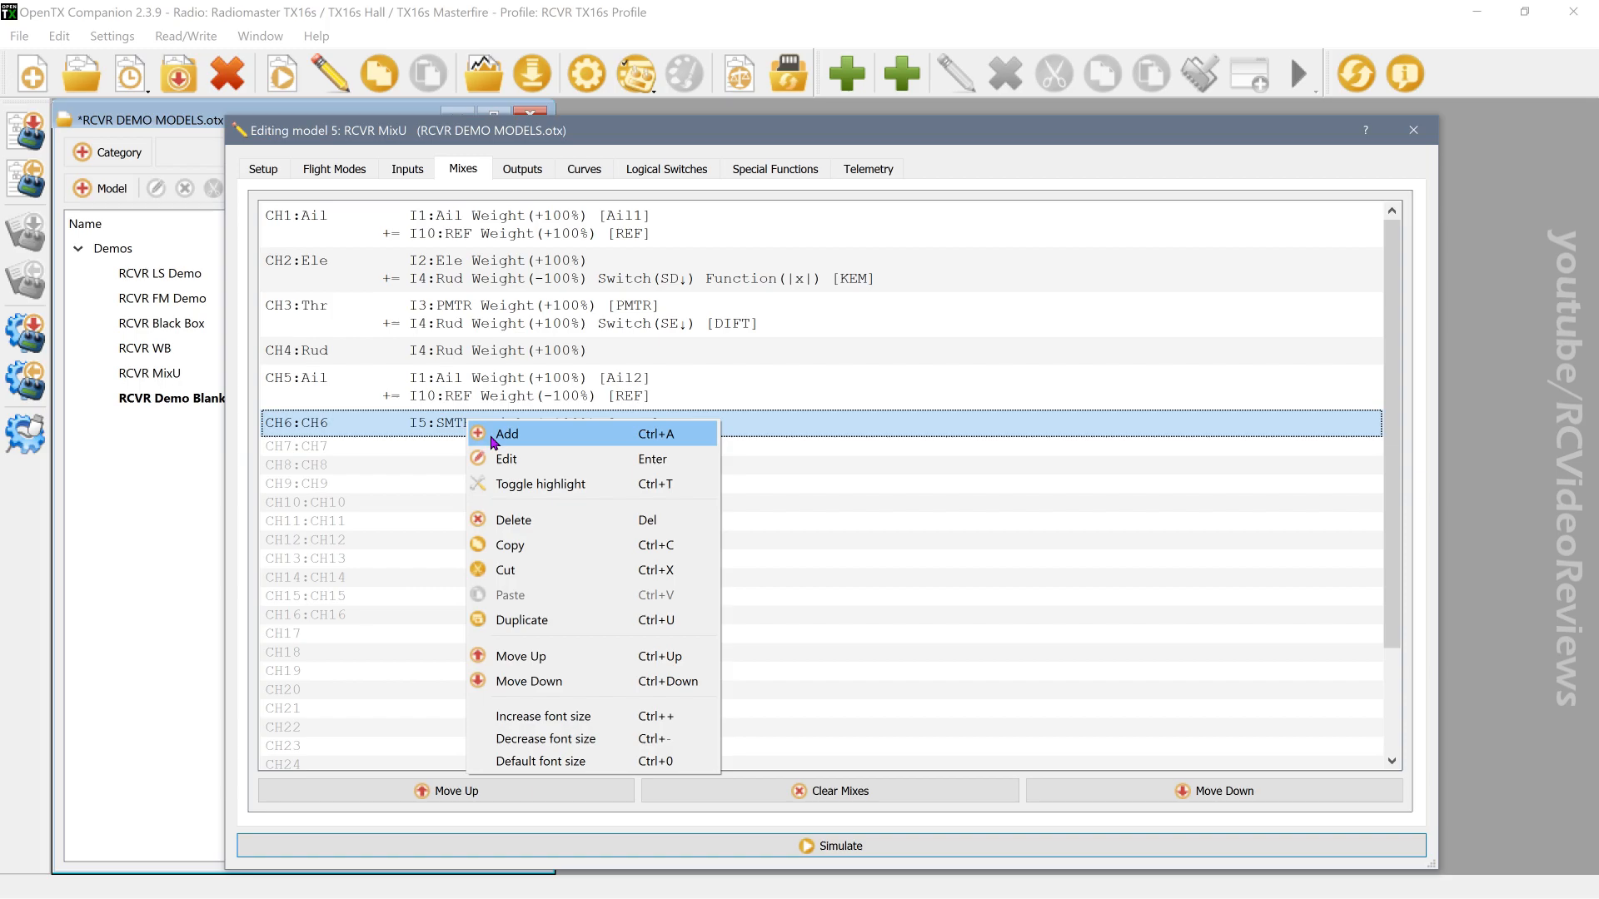
{"action": "left_click", "coordinate": [492, 436]}
{"action": "left_click", "coordinate": [700, 183]}
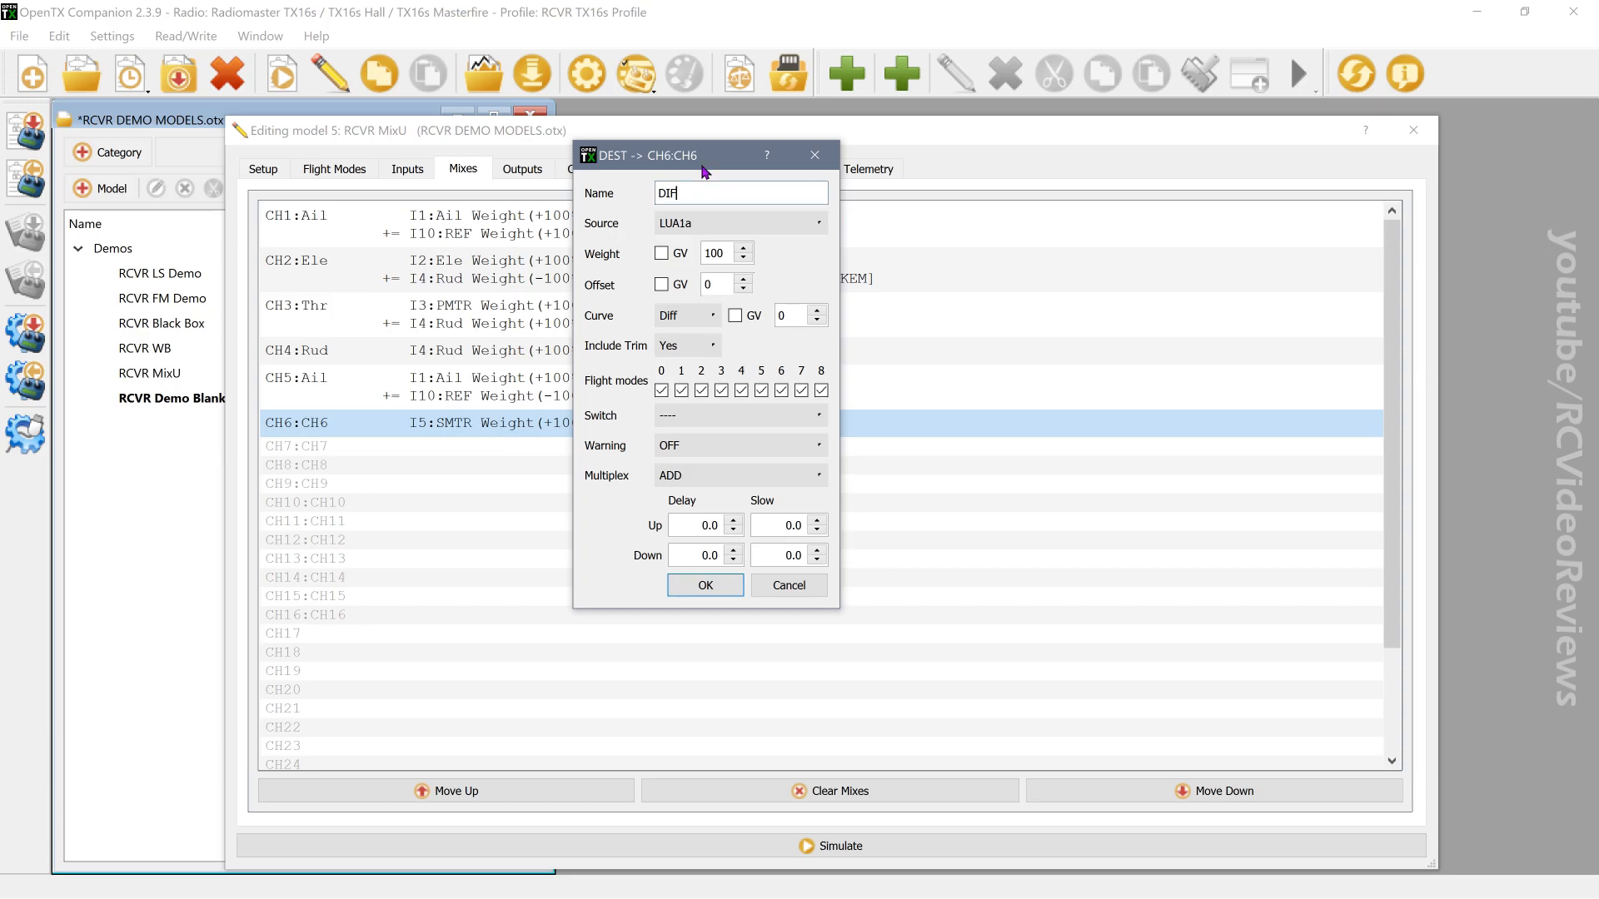
{"action": "left_click_drag", "start_coordinate": [703, 157], "coordinate": [989, 235]}
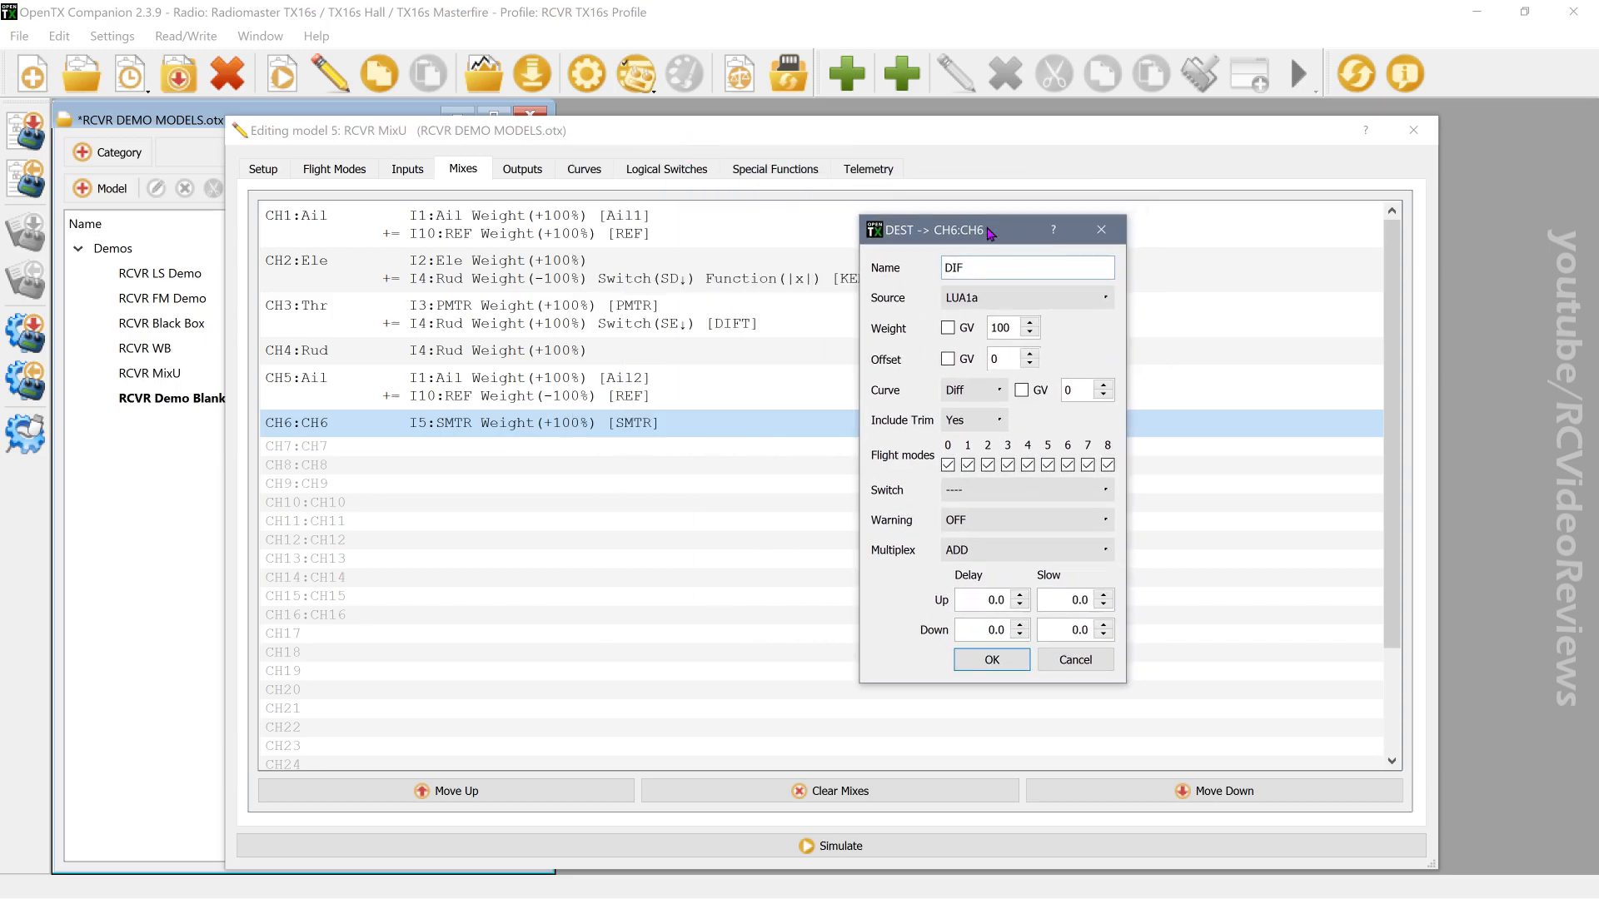
{"action": "type", "text": "T"}
{"action": "left_click", "coordinate": [1008, 297]}
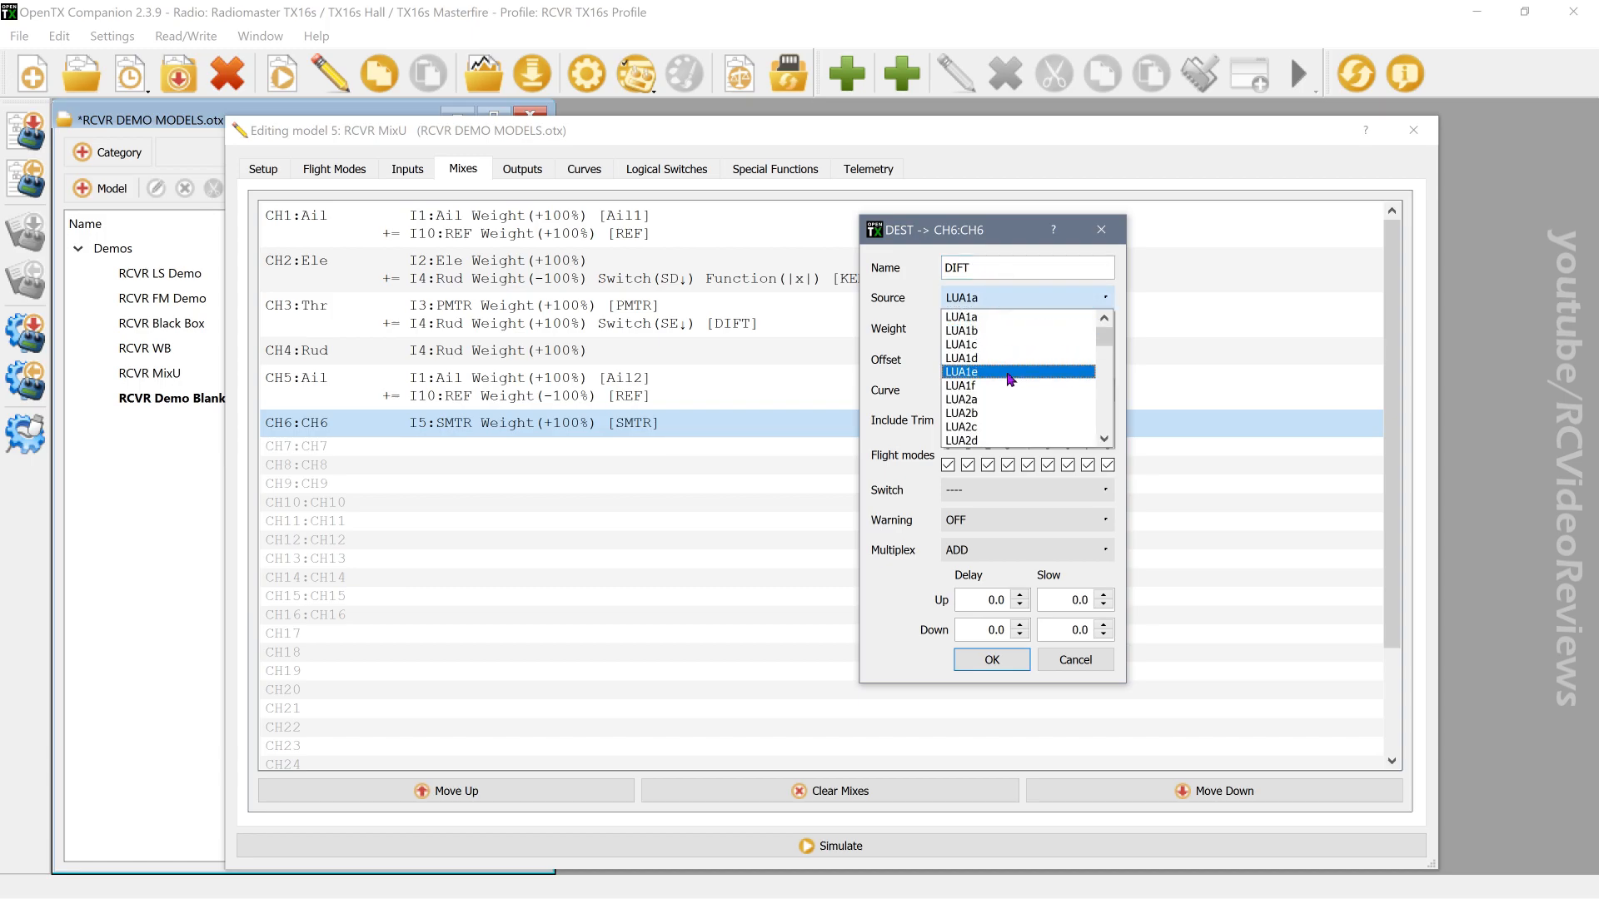
{"action": "scroll", "coordinate": [1006, 371], "scroll_direction": "down", "scroll_amount": 13}
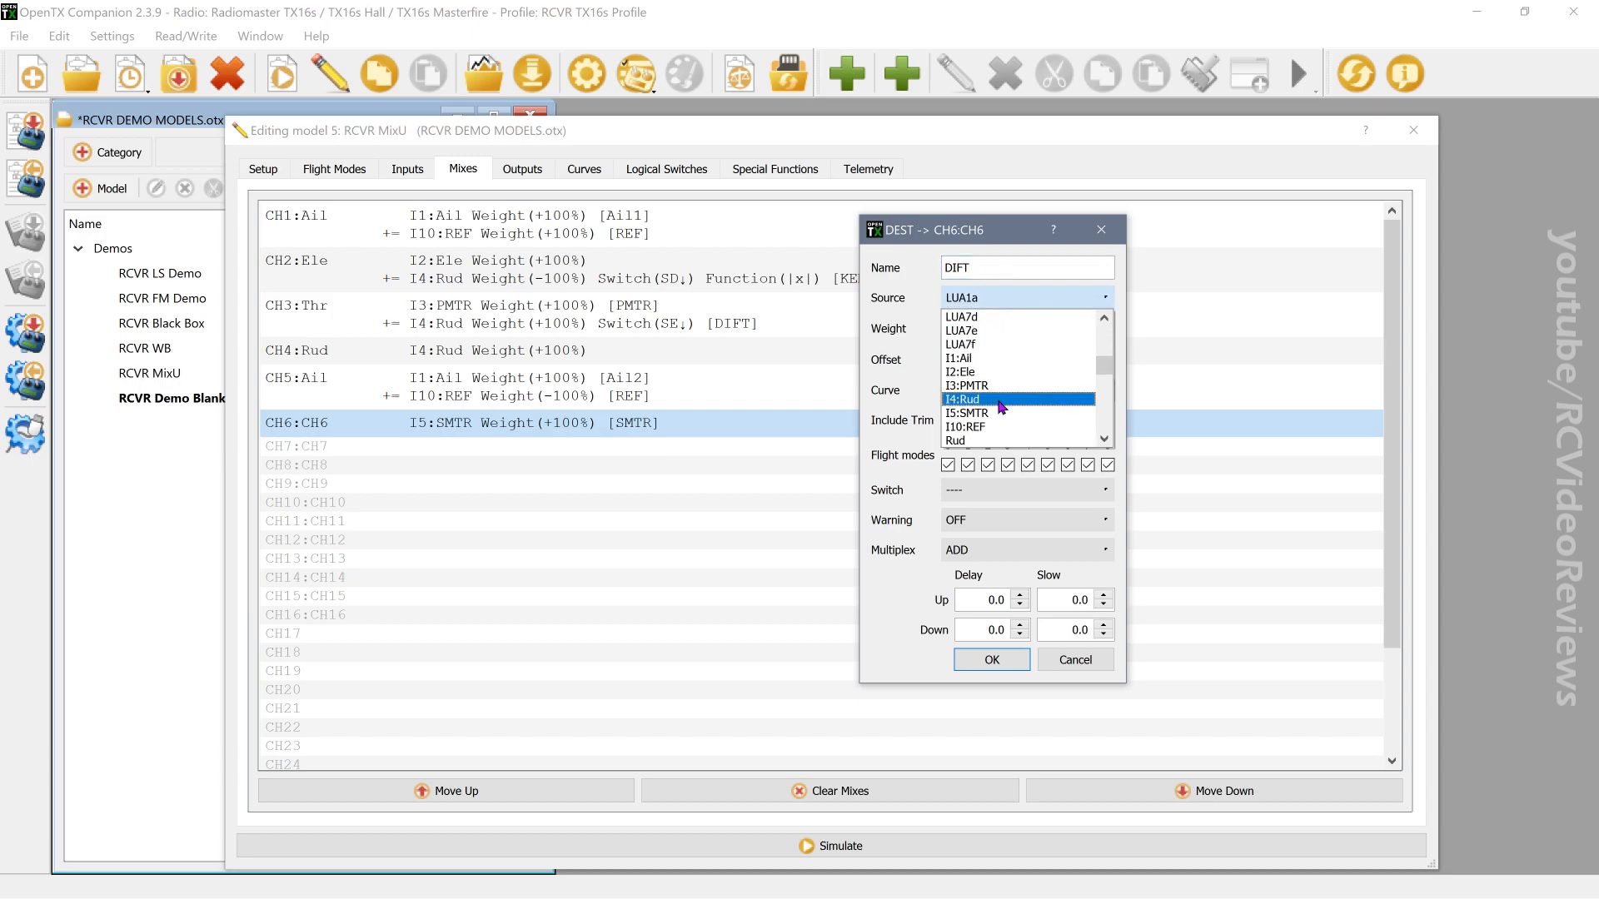
{"action": "left_click", "coordinate": [1002, 400]}
{"action": "left_click", "coordinate": [995, 491]}
{"action": "scroll", "coordinate": [990, 558], "scroll_direction": "down", "scroll_amount": 5}
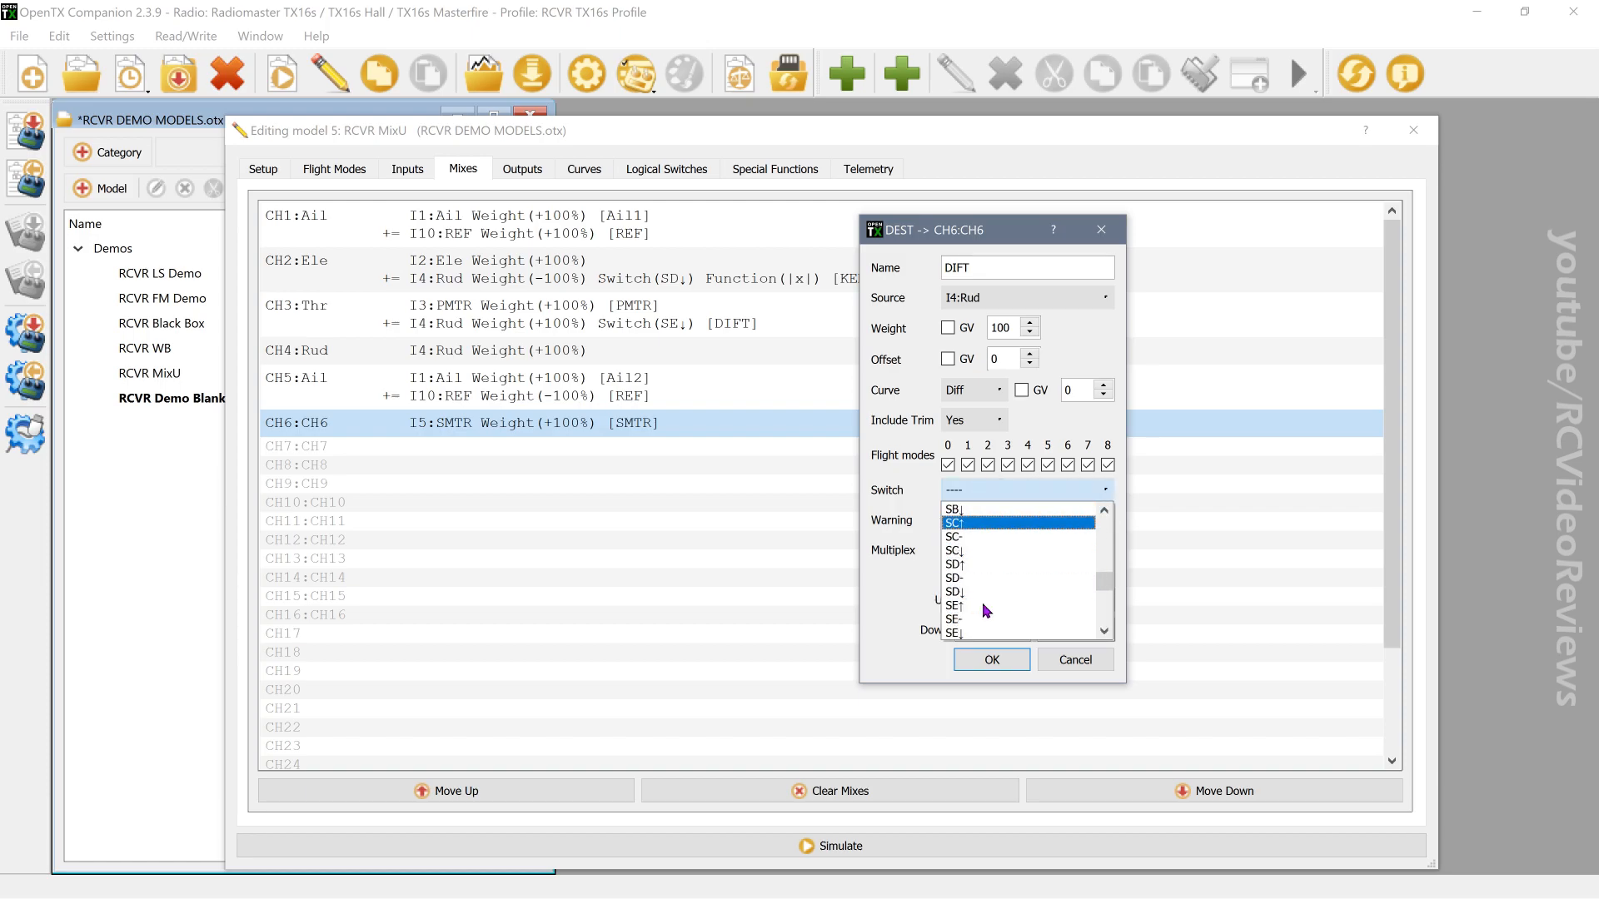
{"action": "left_click", "coordinate": [986, 633]}
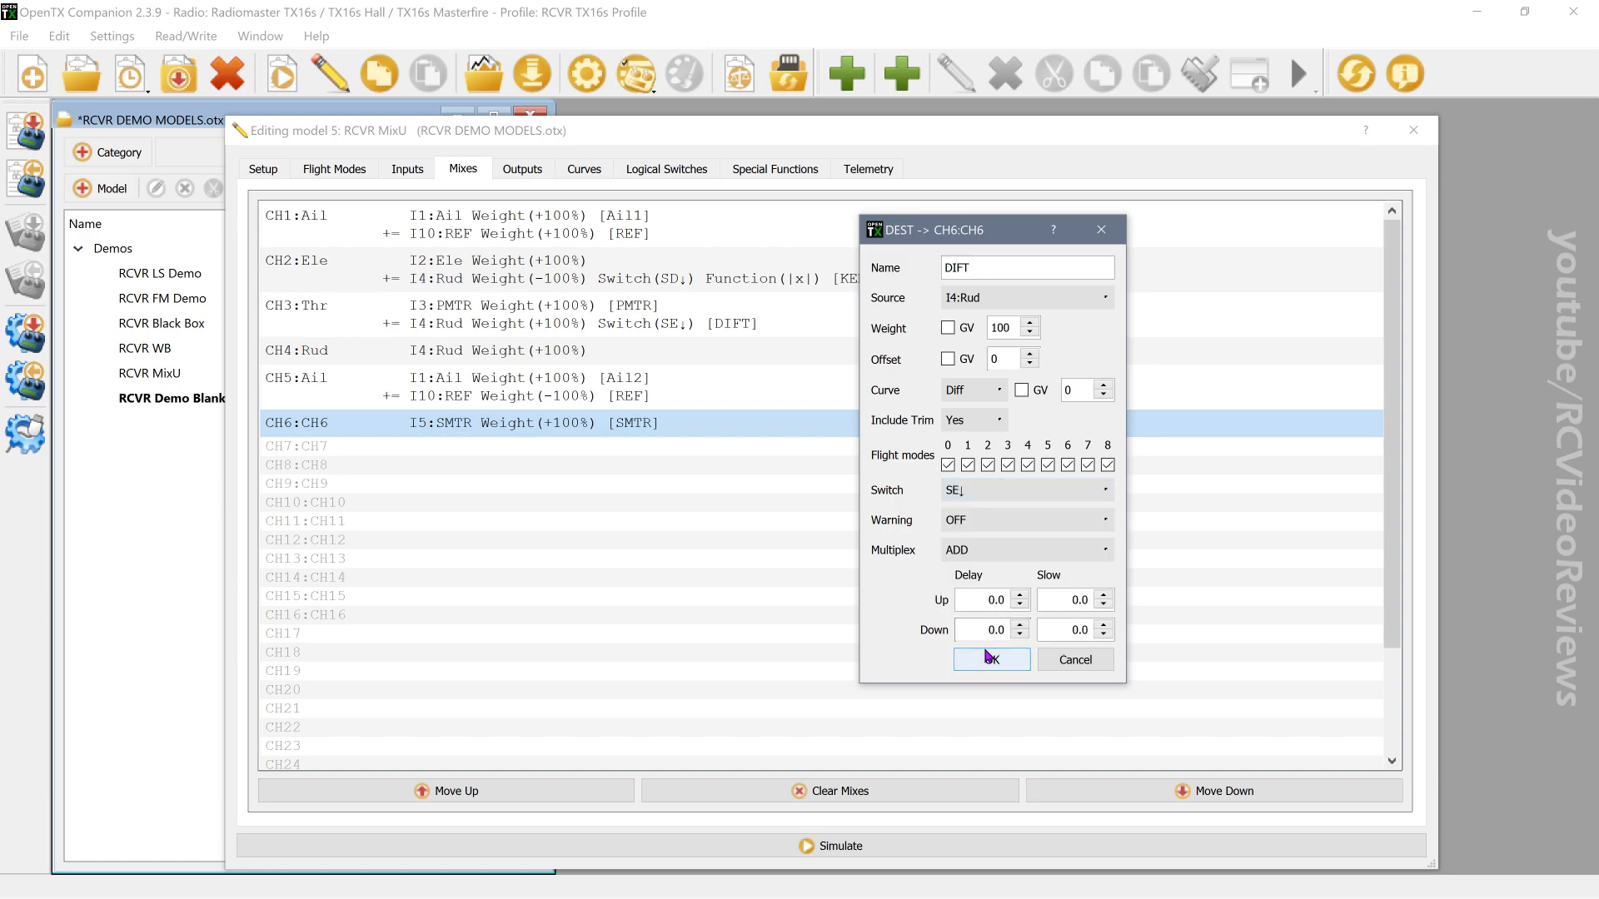
{"action": "left_click", "coordinate": [990, 658]}
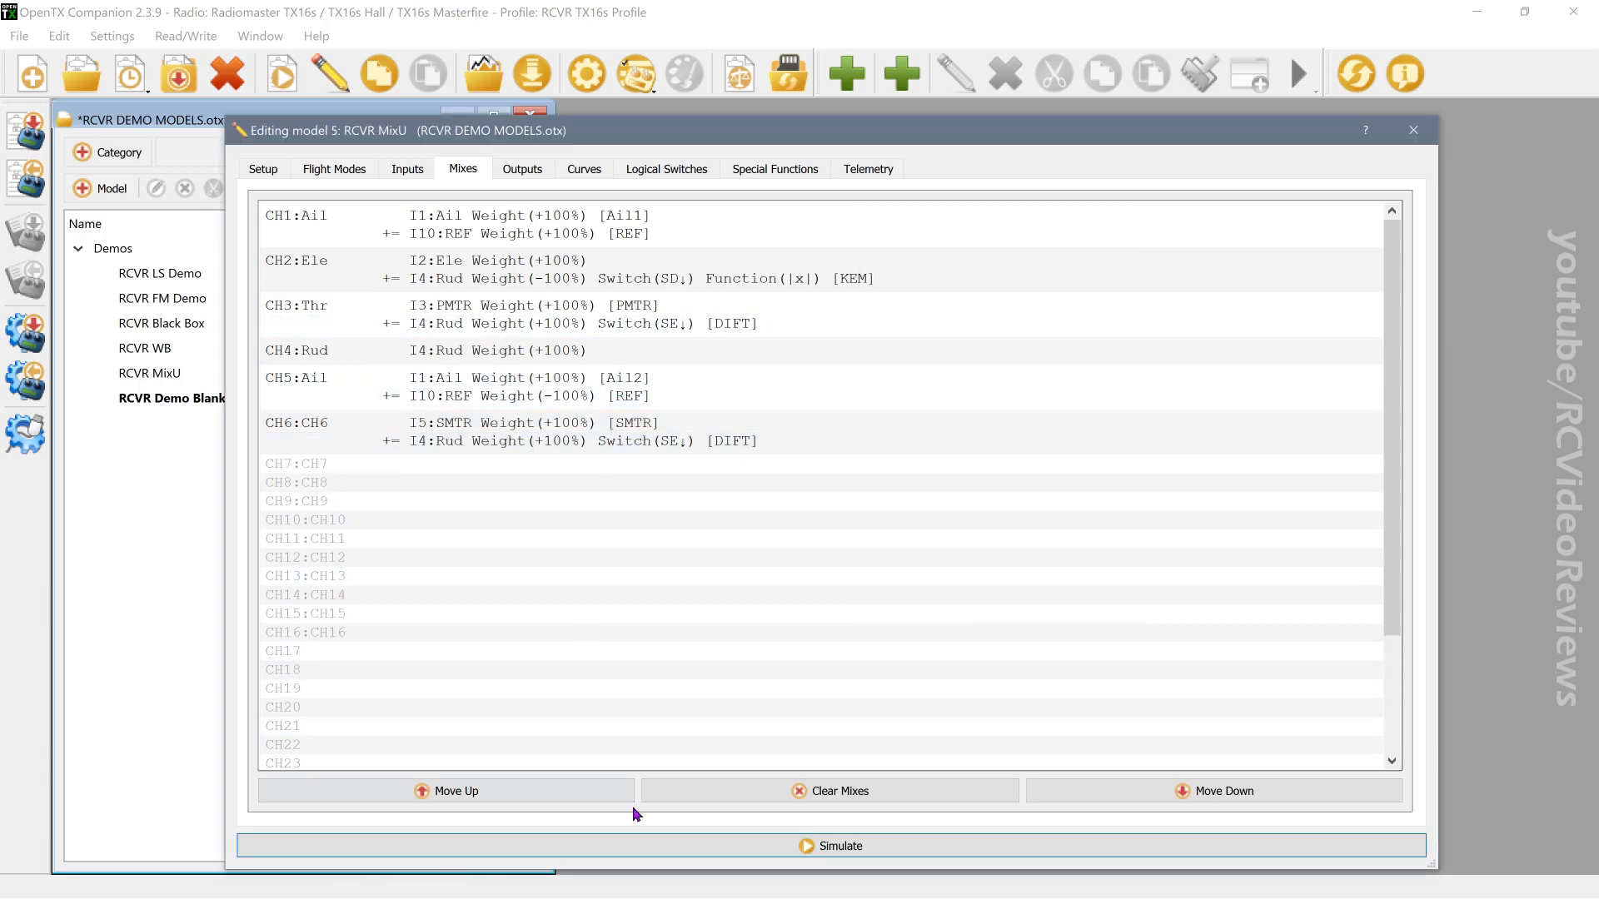
Step: Run the simulator, lock the left stick's height at about Y -8%, sweep it sideways to check CH3 and CH6, and close the simulator
{"action": "left_click", "coordinate": [665, 843]}
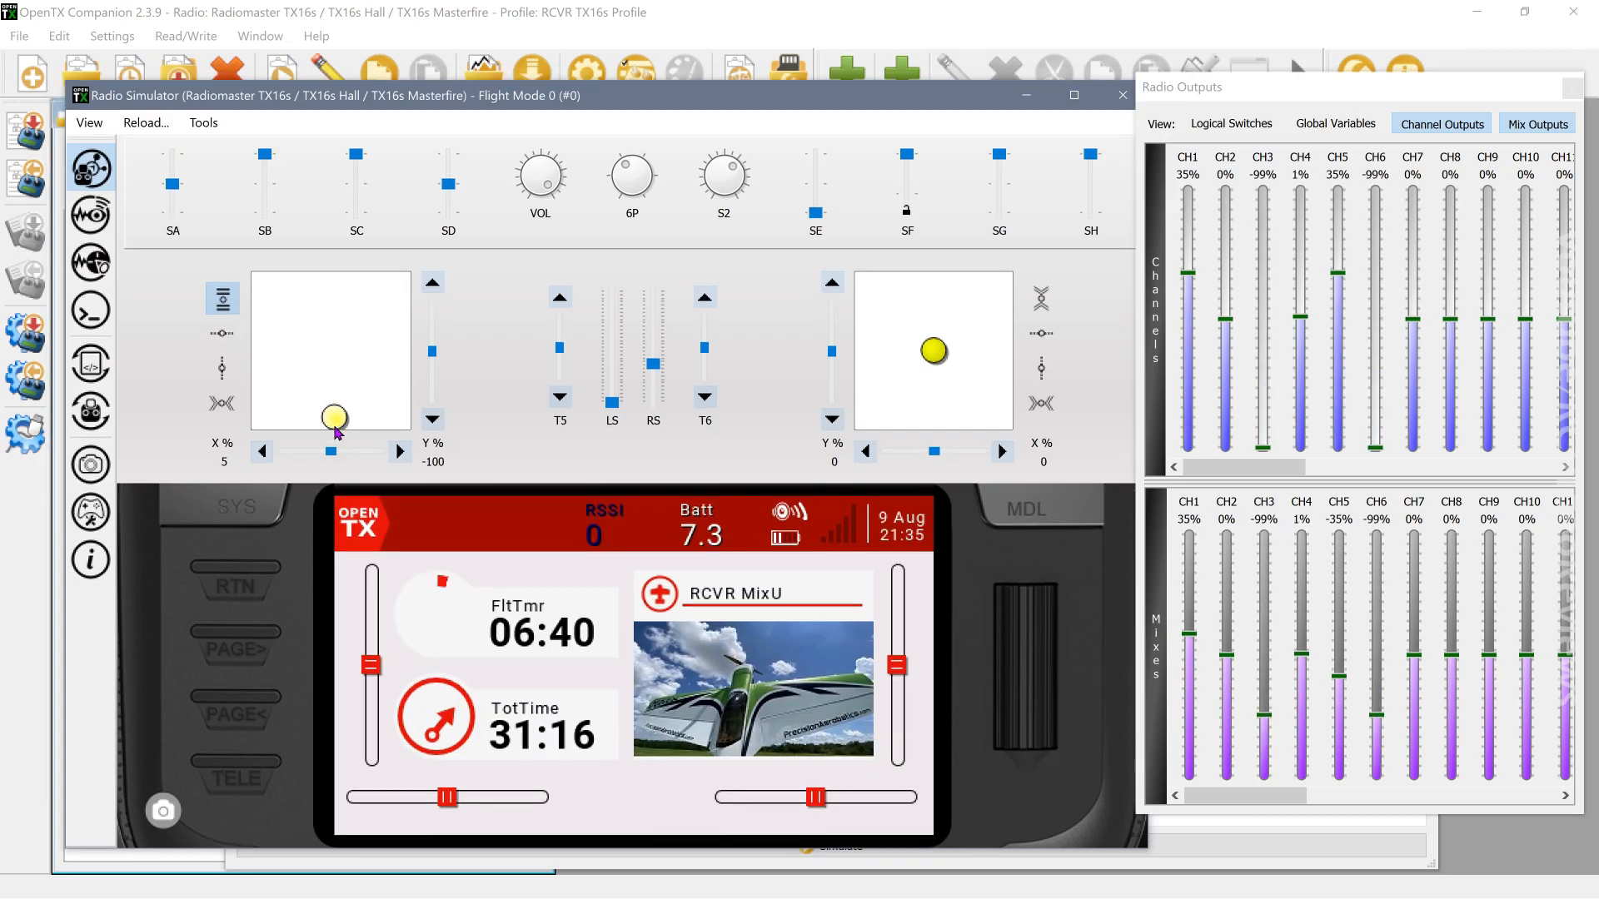
{"action": "left_click_drag", "start_coordinate": [332, 421], "coordinate": [332, 359]}
{"action": "left_click", "coordinate": [222, 334]}
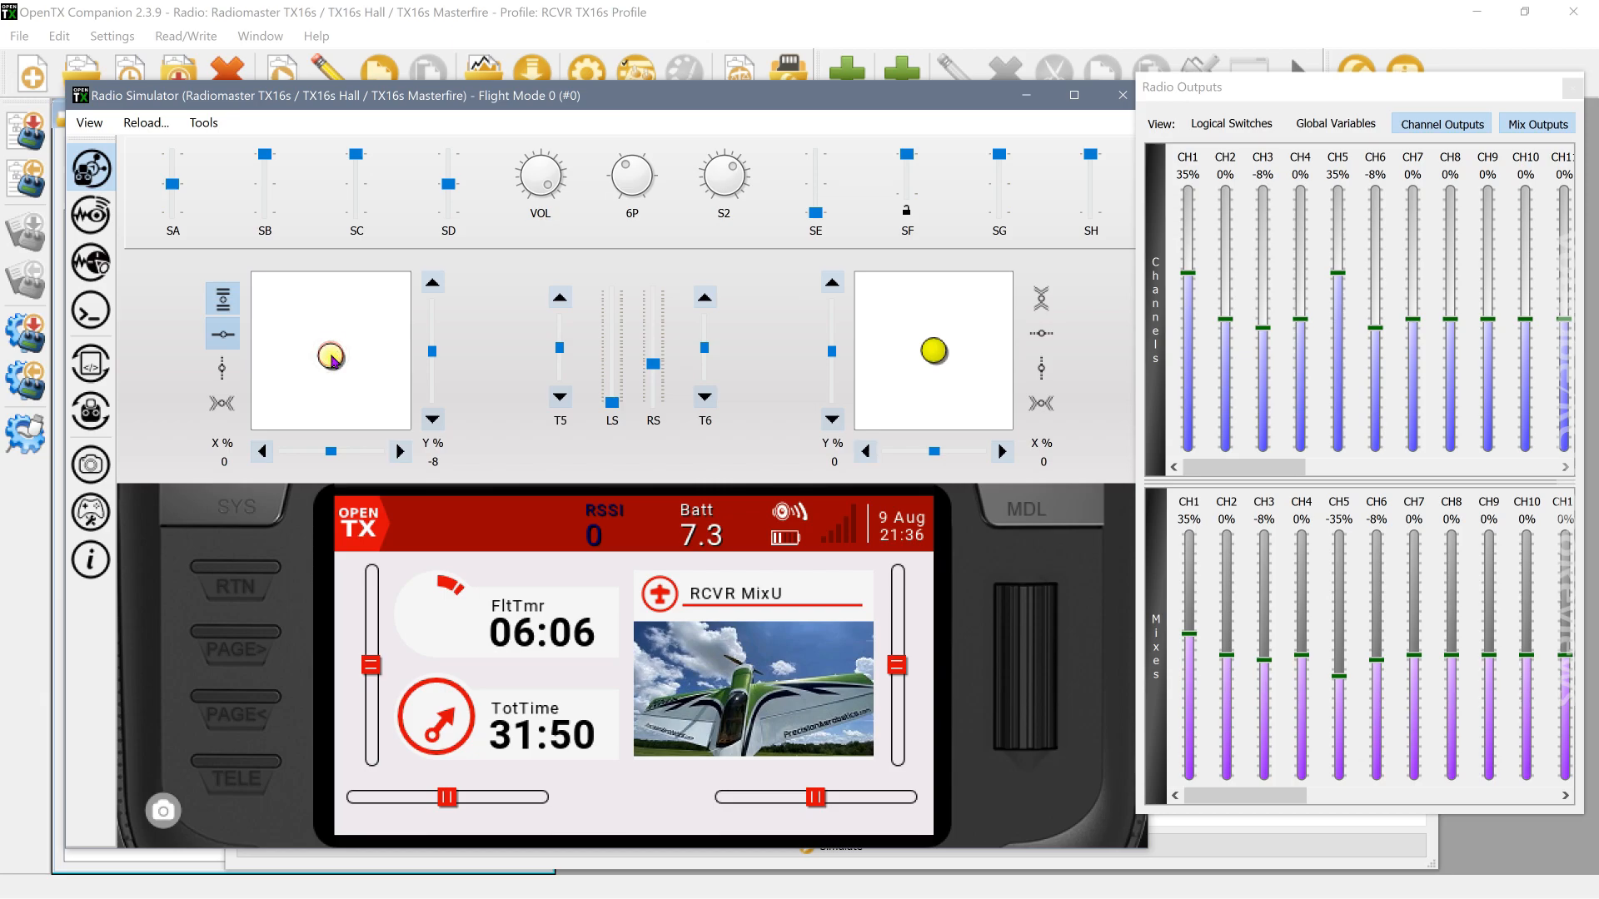
{"action": "left_click_drag", "start_coordinate": [332, 359], "coordinate": [304, 364]}
{"action": "mouse_move", "coordinate": [291, 362]}
{"action": "left_mouse_down"}
{"action": "mouse_move", "coordinate": [268, 368]}
{"action": "mouse_move", "coordinate": [318, 367]}
{"action": "left_mouse_up"}
{"action": "left_click", "coordinate": [1118, 99]}
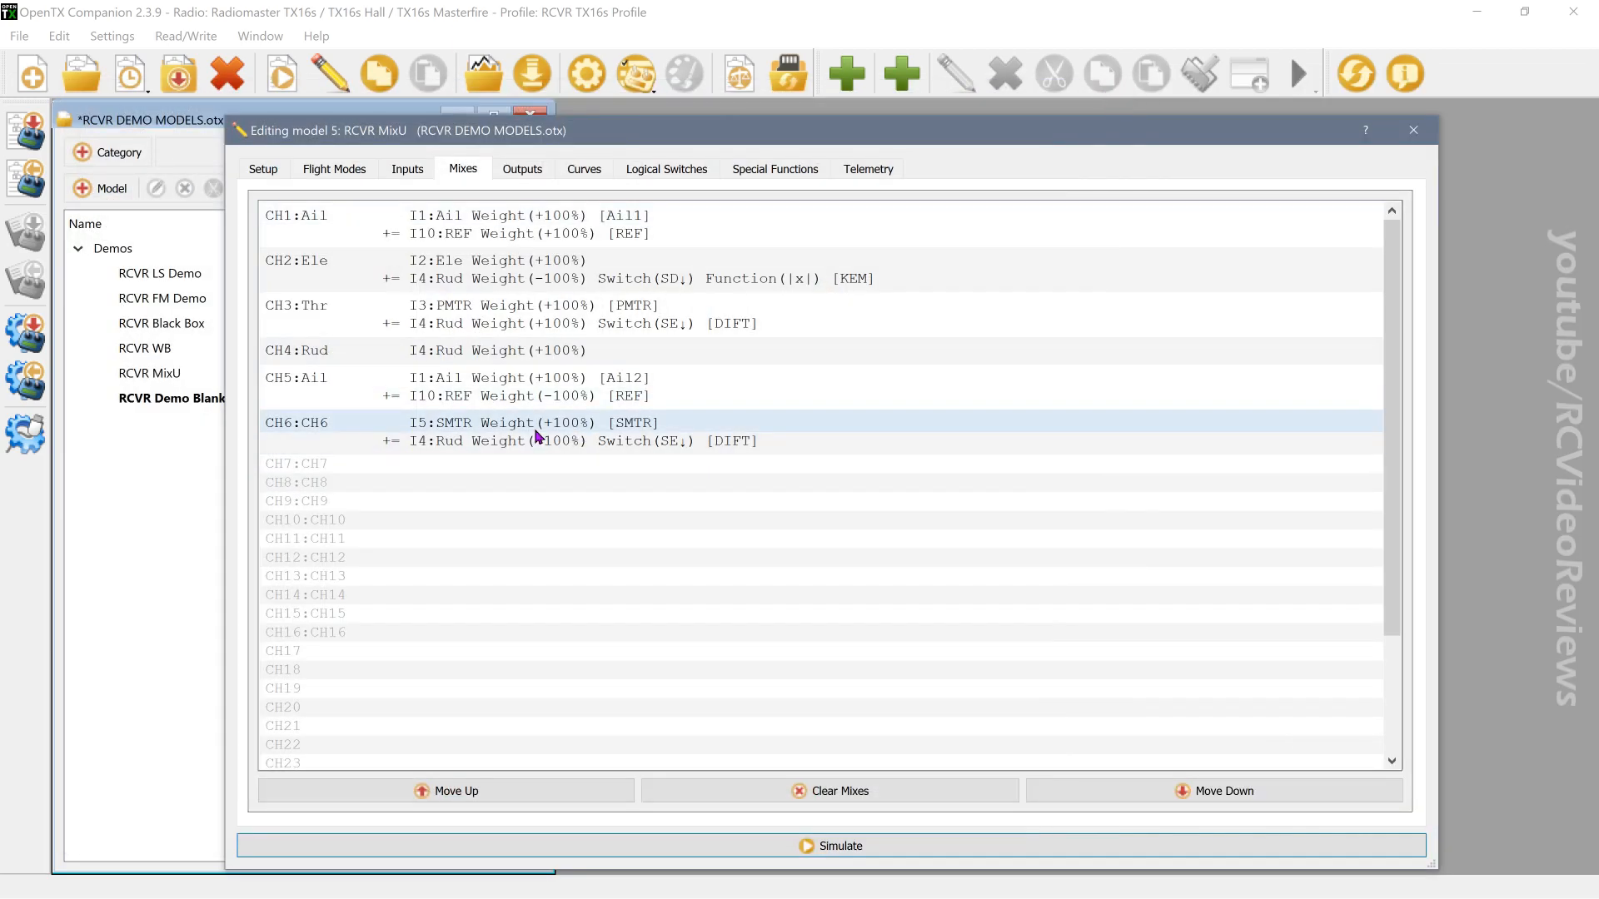
Step: Set the weight of the DIFT mix line on channel CH6 to -100%
{"action": "double_click", "coordinate": [507, 442]}
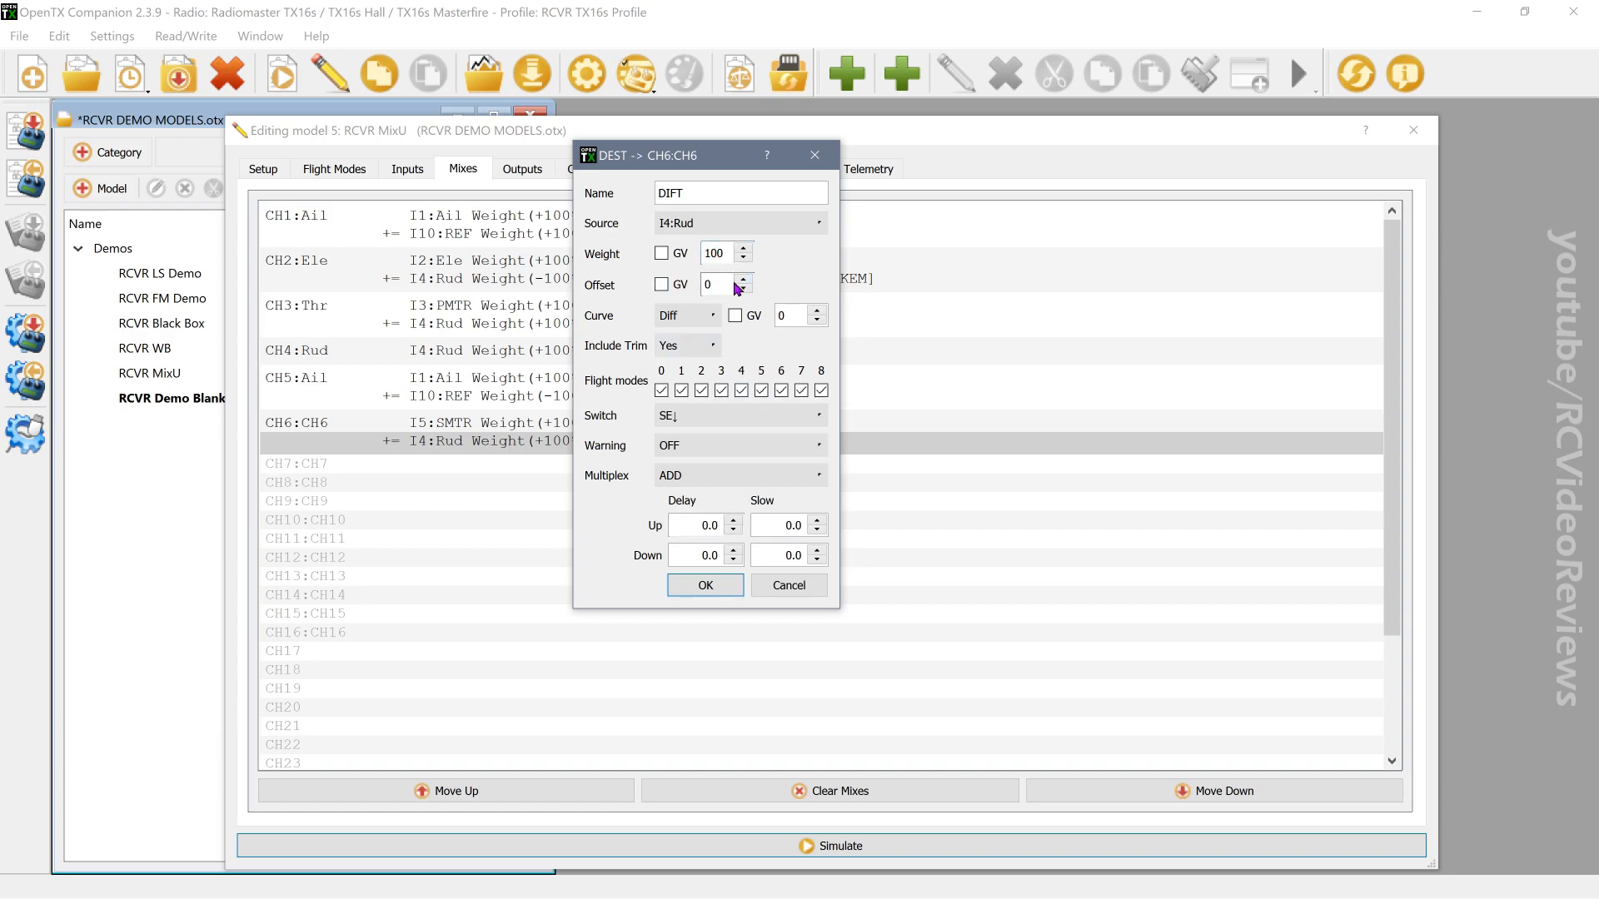
{"action": "type", "text": "-"}
{"action": "left_click", "coordinate": [700, 582]}
Step: Simulate the model with the left stick's height locked at about Y -13%, and sweep rudder both ways to compare CH3 and CH6
{"action": "left_click", "coordinate": [718, 844]}
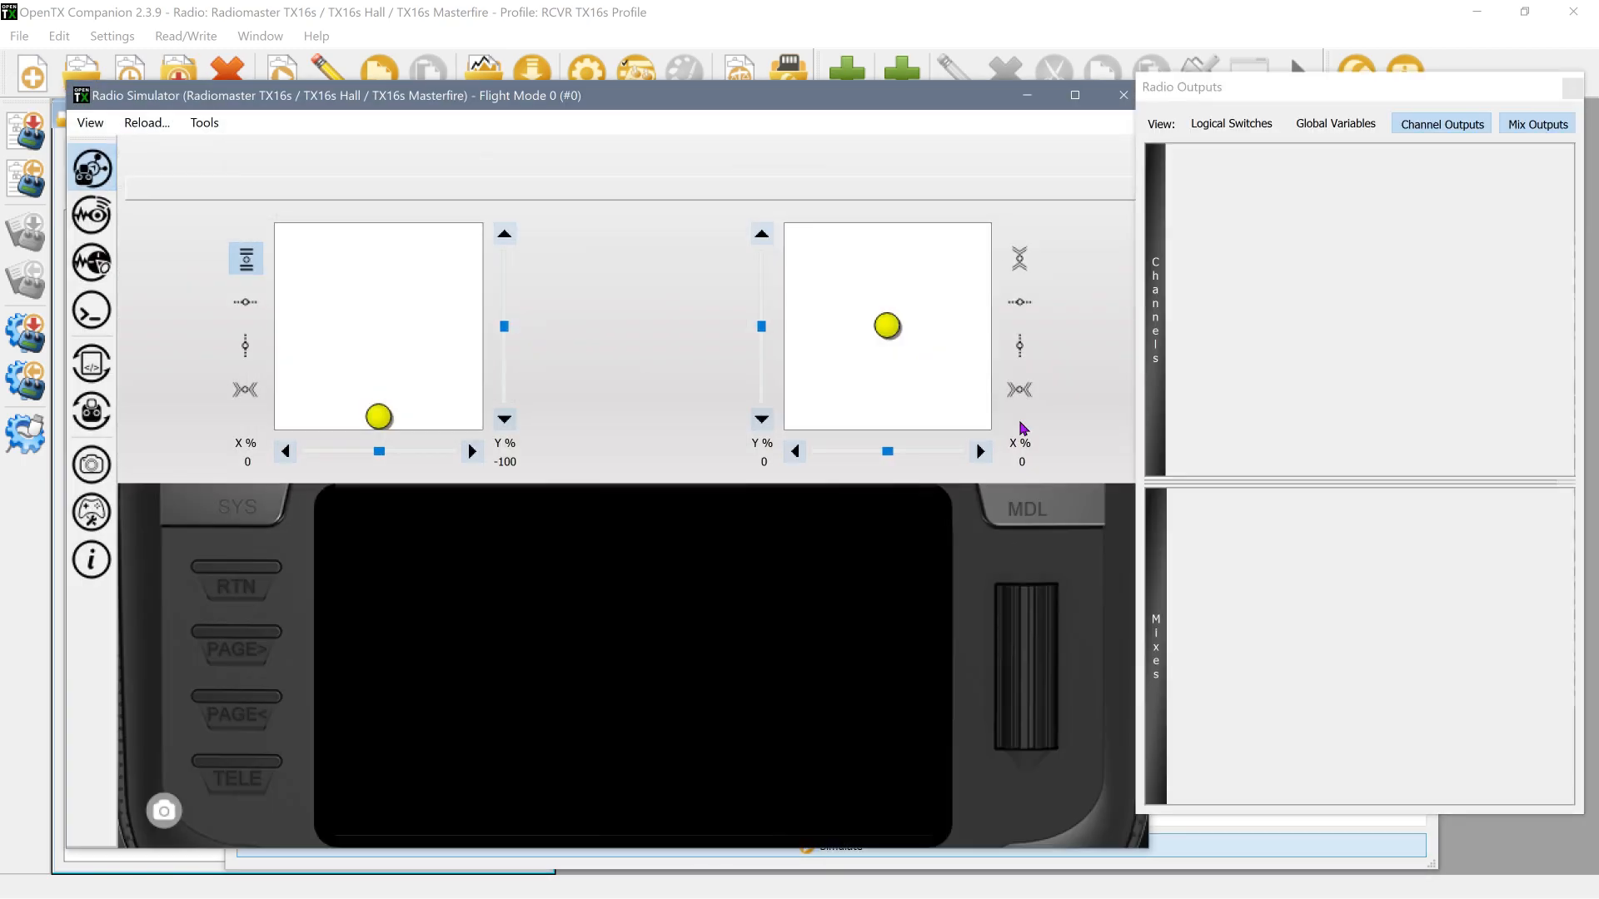
{"action": "left_click_drag", "start_coordinate": [325, 411], "coordinate": [278, 359]}
{"action": "left_click", "coordinate": [225, 335]}
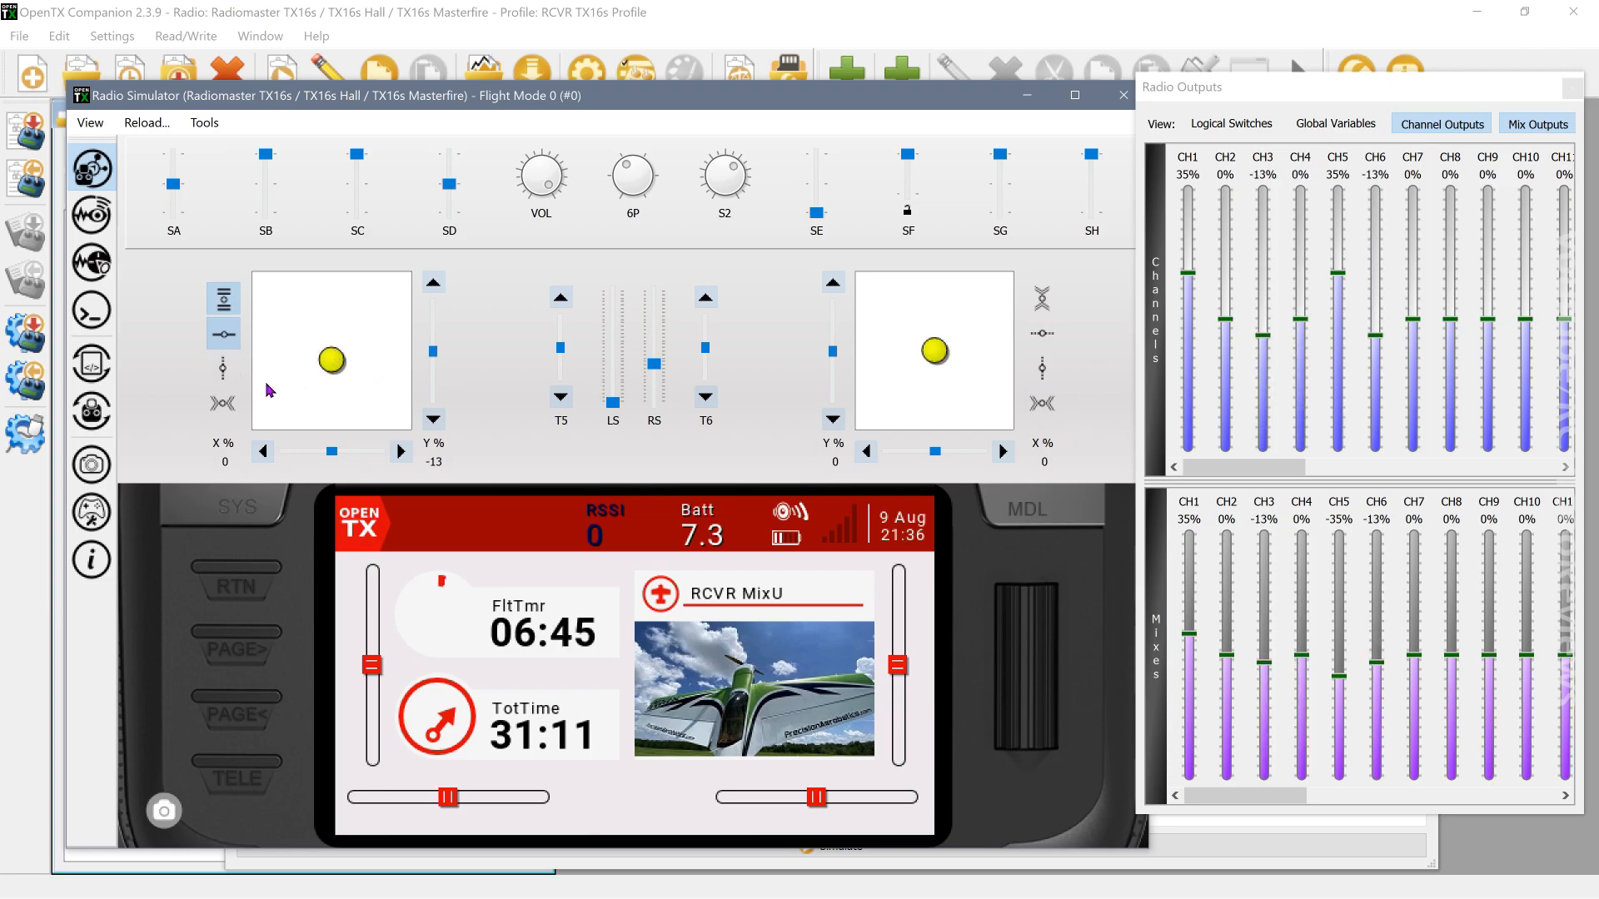
{"action": "left_click_drag", "start_coordinate": [337, 363], "coordinate": [276, 359]}
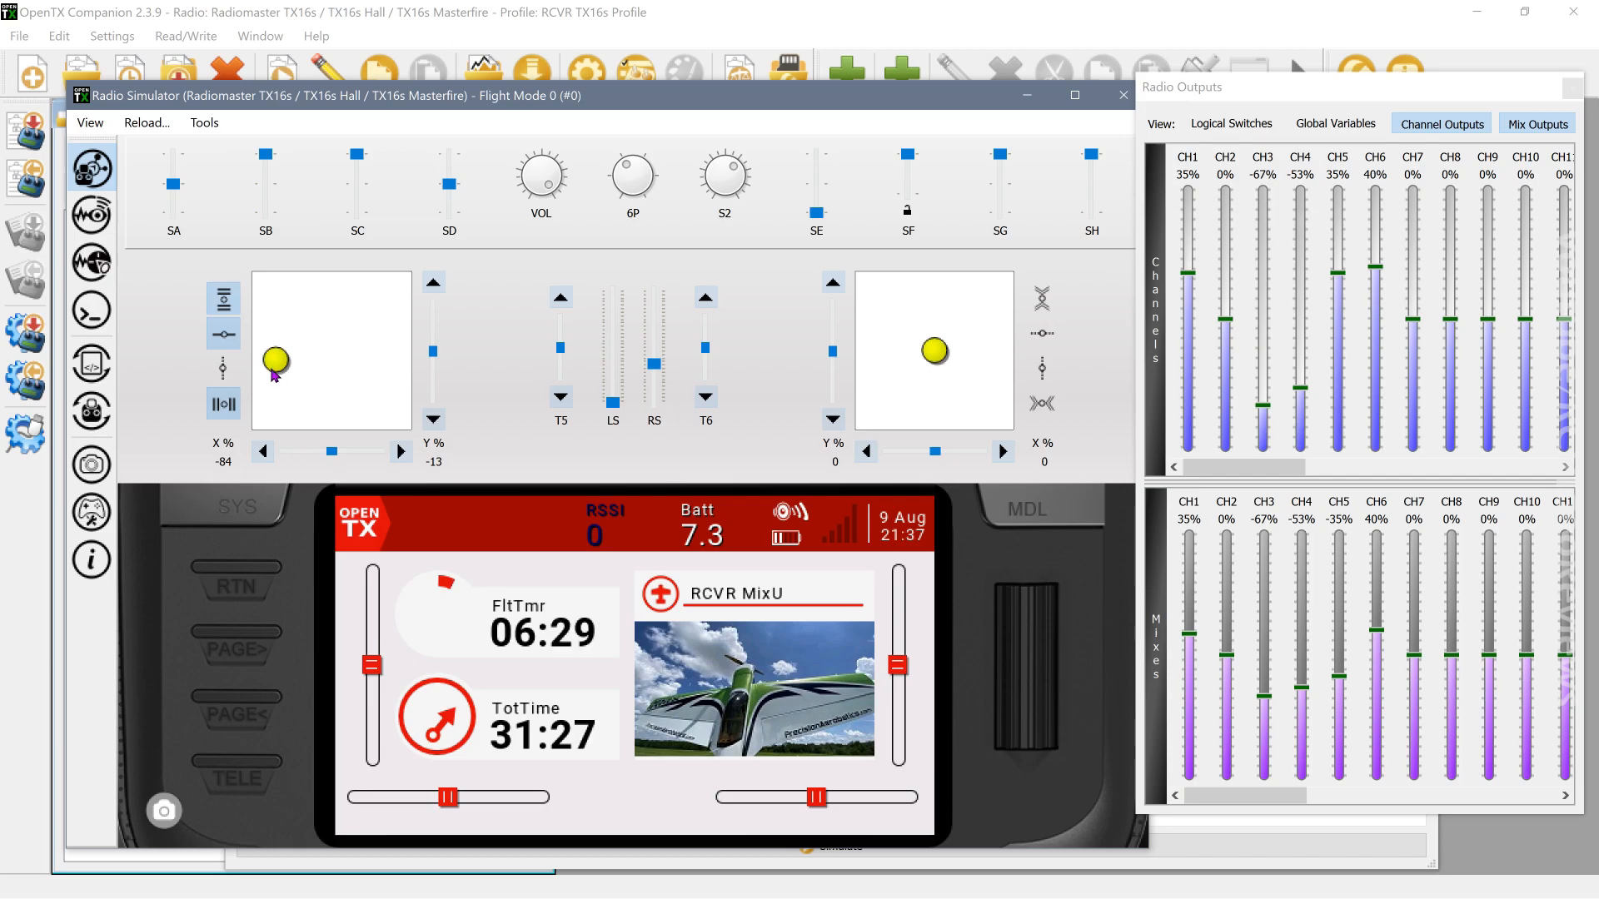
{"action": "left_click_drag", "start_coordinate": [276, 360], "coordinate": [399, 369]}
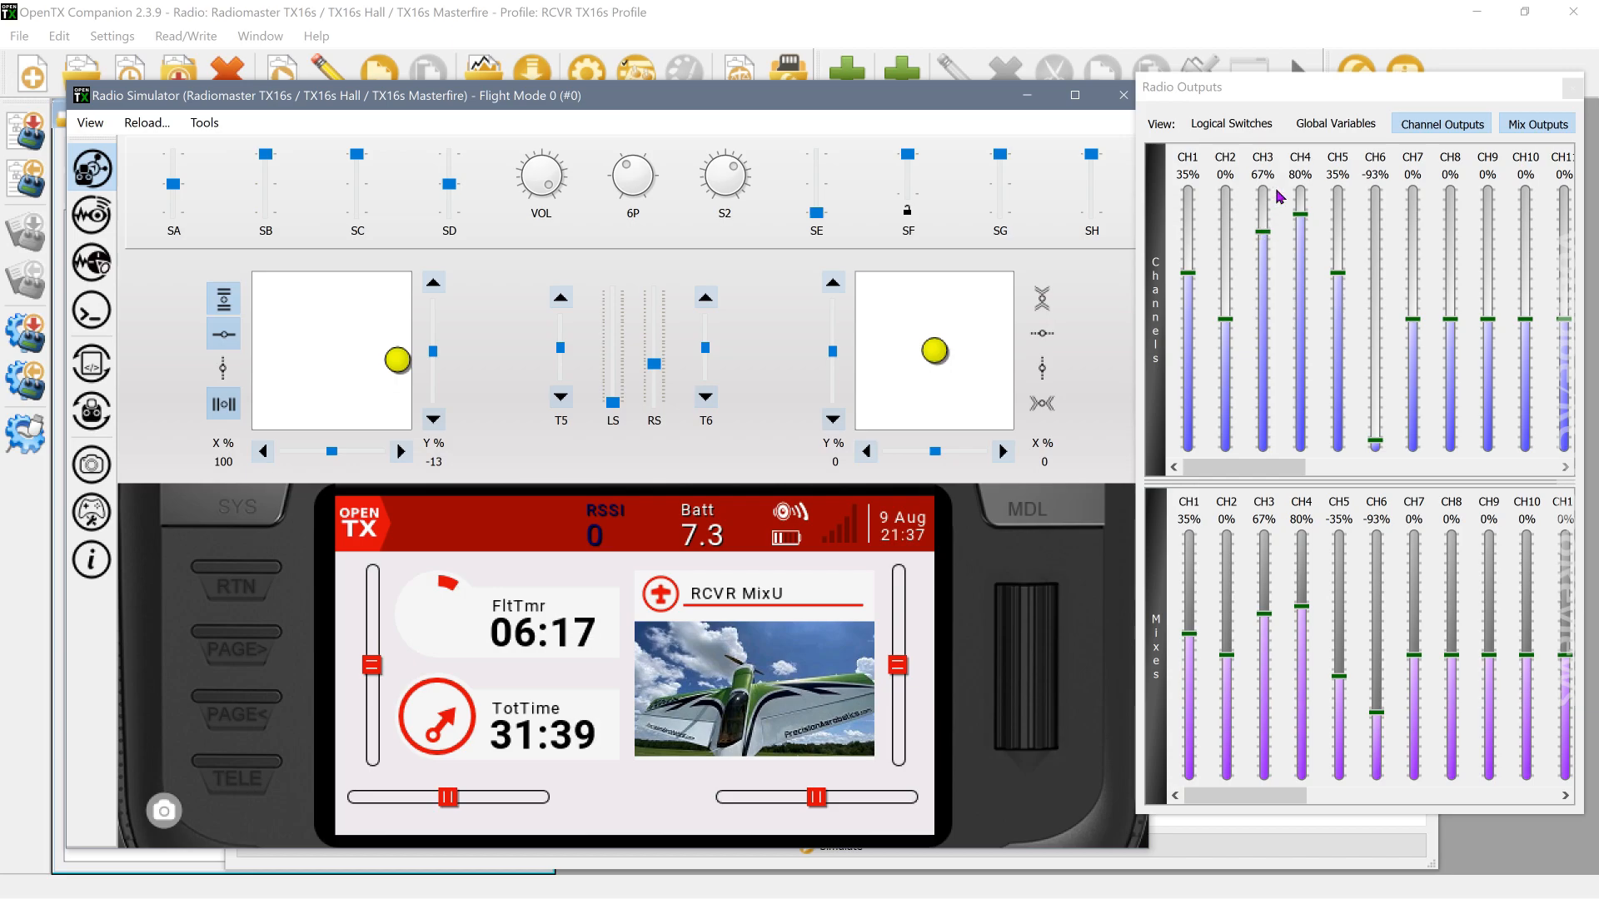
{"action": "left_click_drag", "start_coordinate": [398, 360], "coordinate": [331, 360]}
Step: Test the rudder's effect on the motor channels with SE in the middle, return SE to down, and close the simulator
{"action": "left_click", "coordinate": [819, 187]}
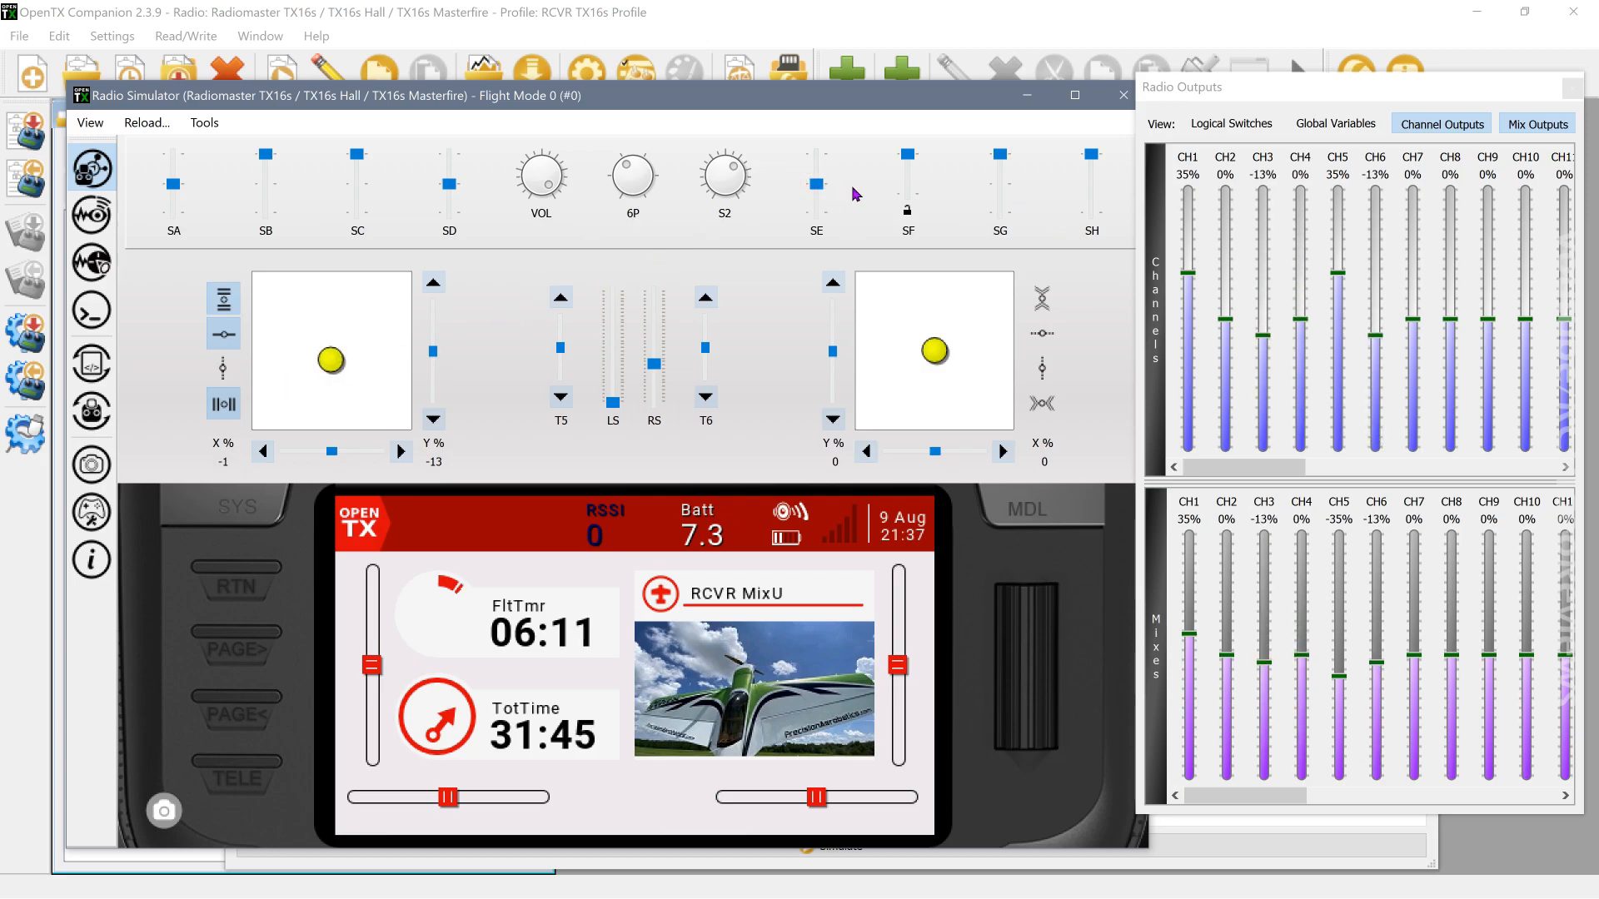
{"action": "mouse_move", "coordinate": [329, 363]}
{"action": "left_mouse_down"}
{"action": "mouse_move", "coordinate": [379, 360]}
{"action": "mouse_move", "coordinate": [323, 367]}
{"action": "mouse_move", "coordinate": [364, 358]}
{"action": "mouse_move", "coordinate": [341, 361]}
{"action": "left_mouse_up"}
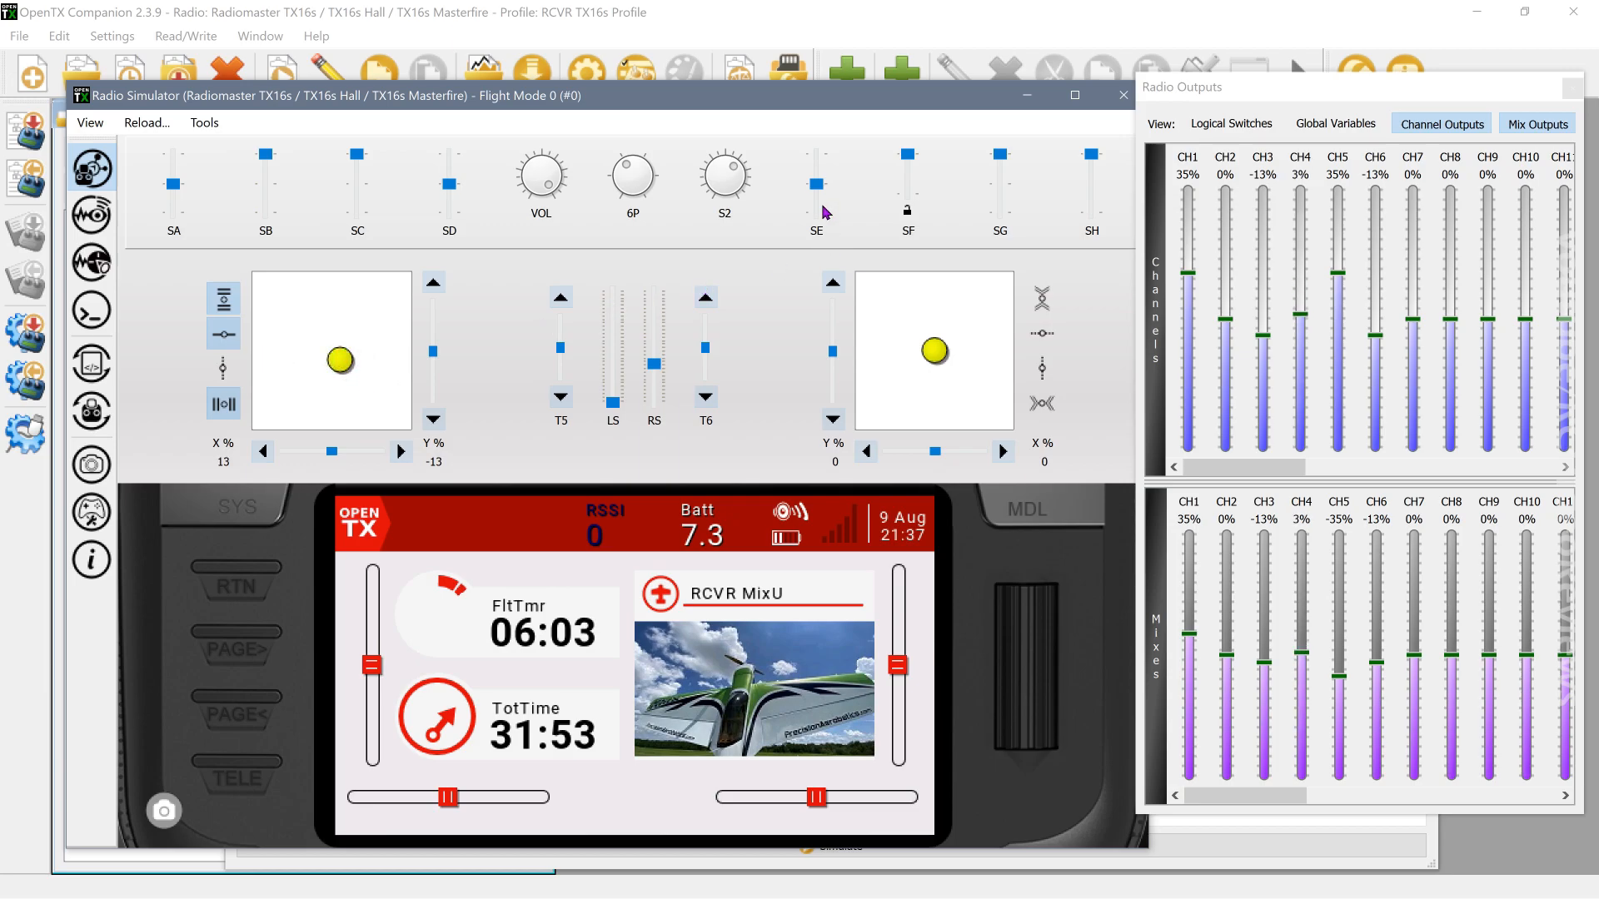
{"action": "left_click", "coordinate": [815, 218]}
{"action": "mouse_move", "coordinate": [342, 360]}
{"action": "left_mouse_down"}
{"action": "mouse_move", "coordinate": [385, 362]}
{"action": "mouse_move", "coordinate": [293, 379]}
{"action": "mouse_move", "coordinate": [340, 376]}
{"action": "left_mouse_up"}
{"action": "left_click", "coordinate": [1573, 88]}
{"action": "left_click", "coordinate": [1574, 88]}
{"action": "left_click", "coordinate": [1123, 94]}
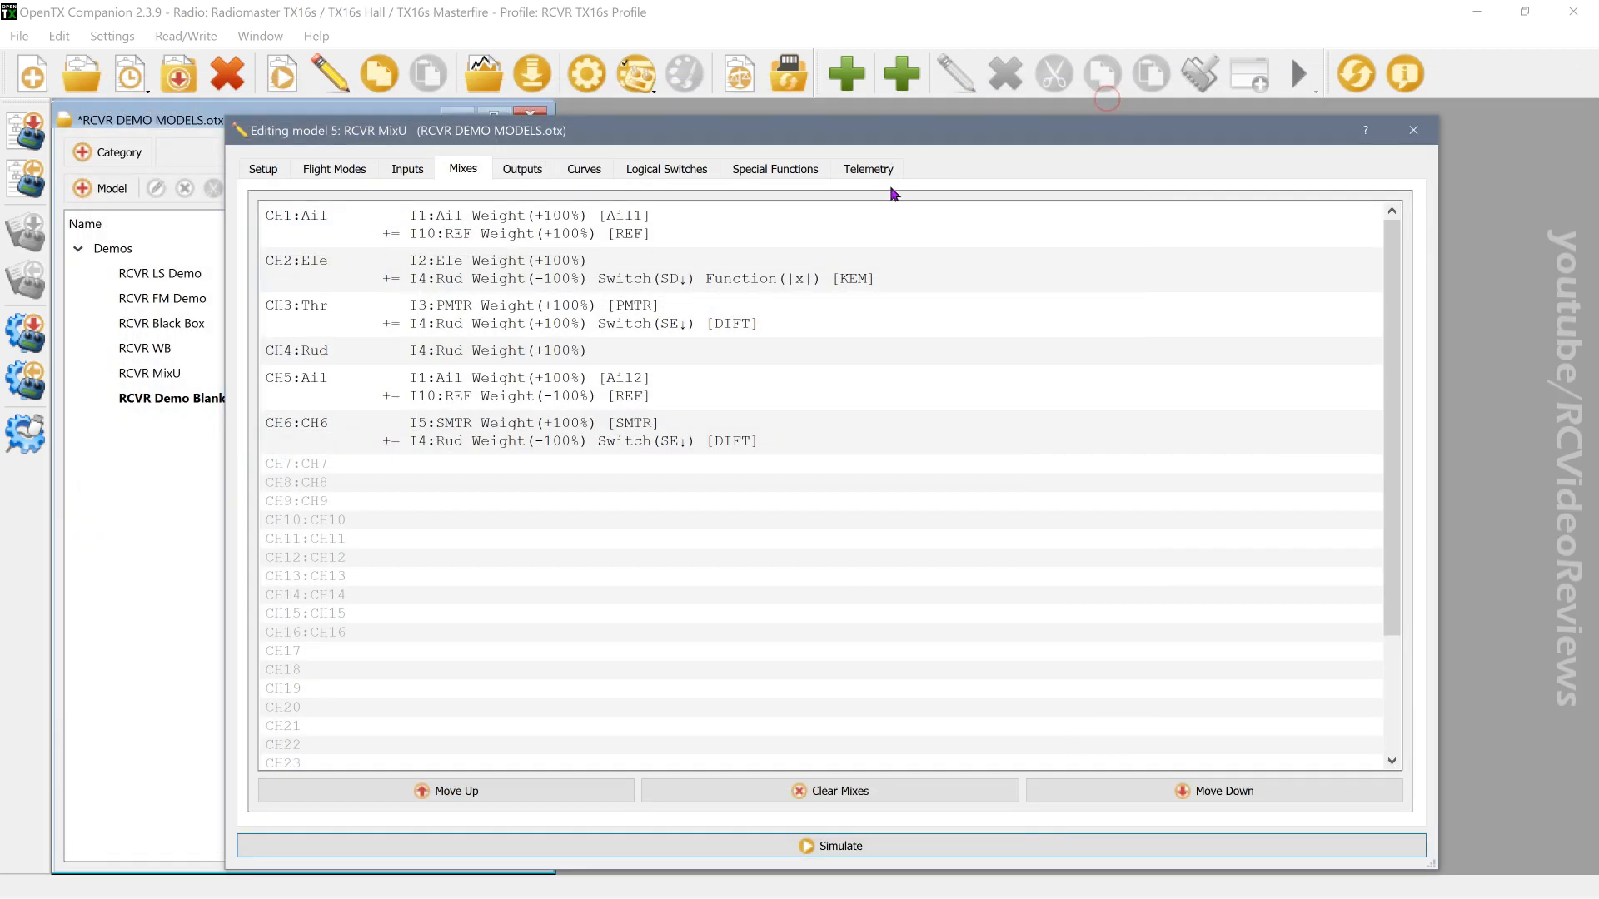
Step: Configure special function SF2 to play the track chtact on switch SE↓ without repeat, and preview the sound
{"action": "left_click", "coordinate": [766, 171]}
{"action": "left_click", "coordinate": [326, 276]}
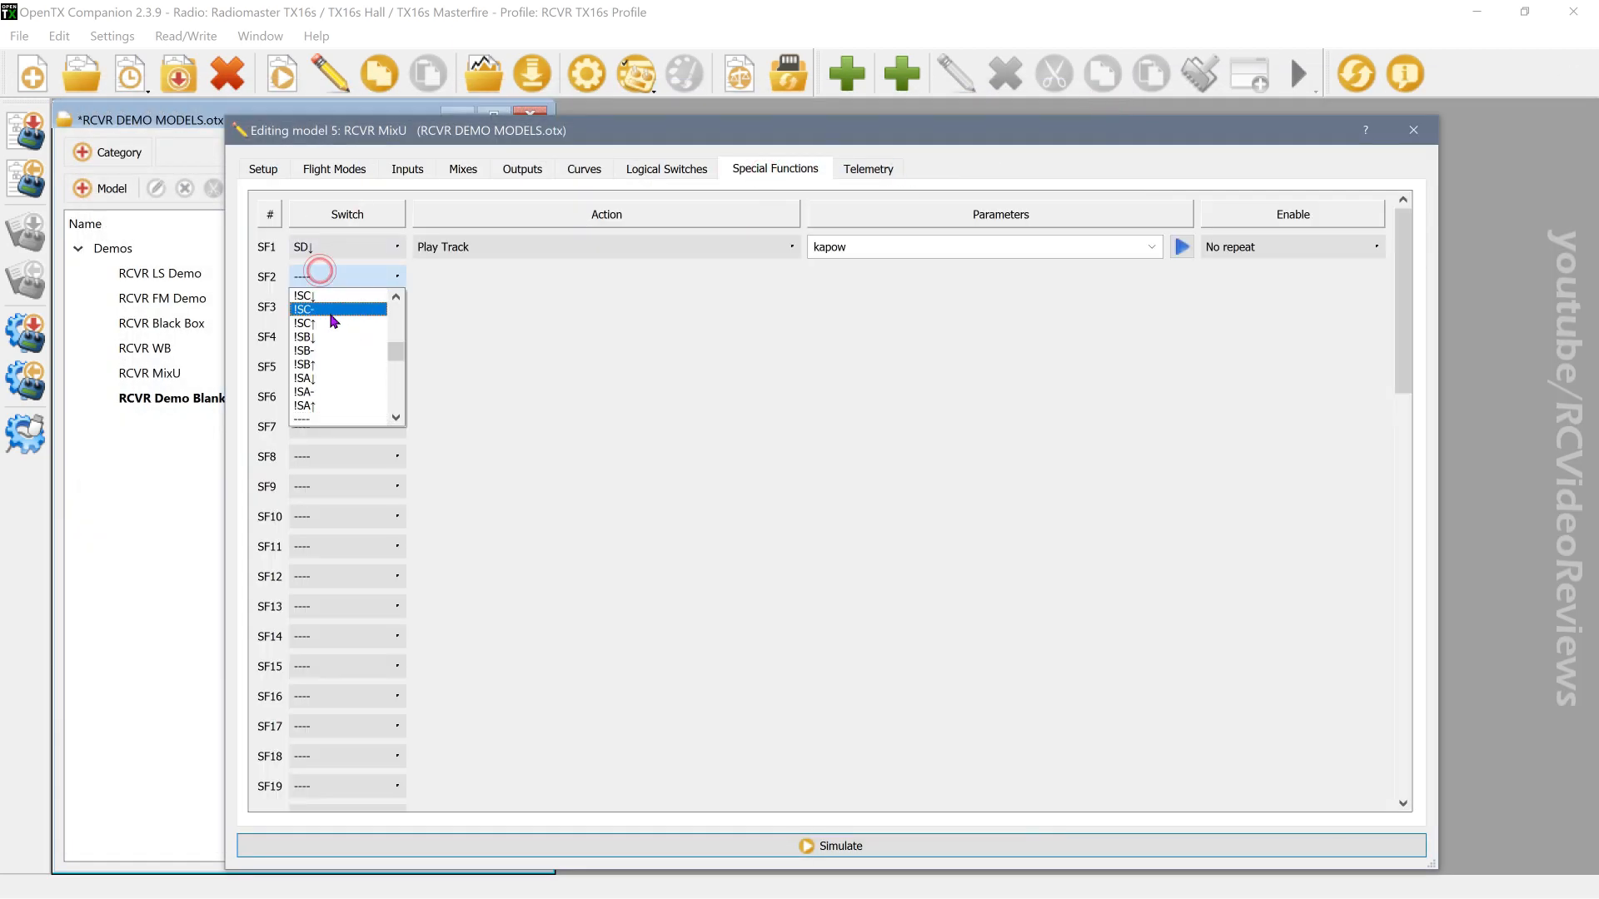
{"action": "scroll", "coordinate": [333, 315], "scroll_direction": "down", "scroll_amount": 6}
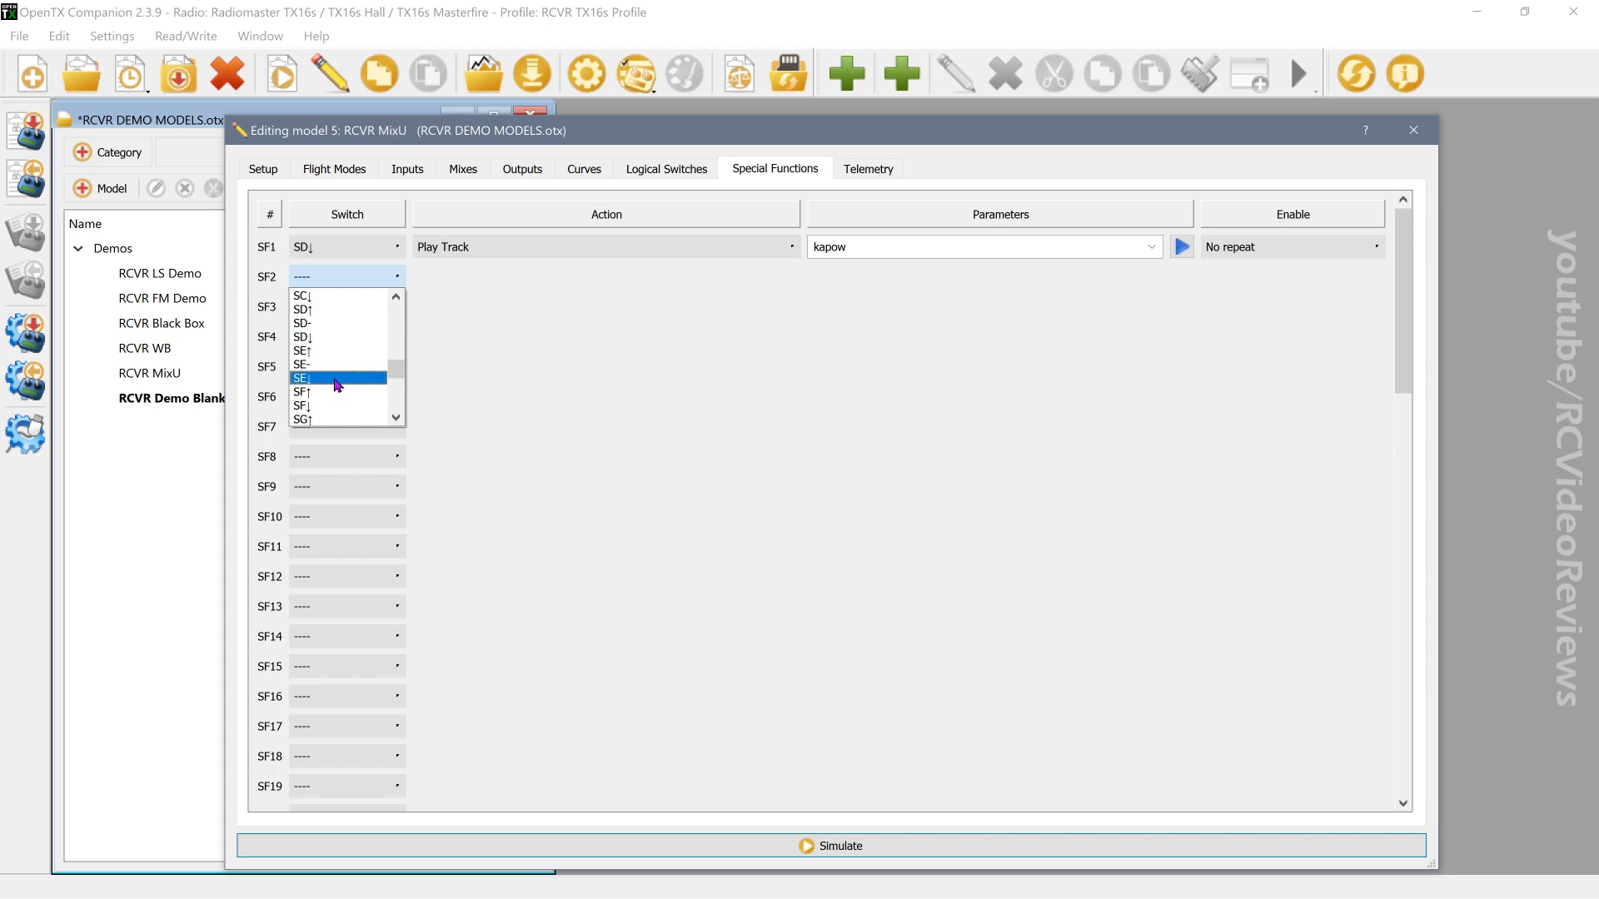
{"action": "left_click", "coordinate": [331, 378]}
{"action": "left_click", "coordinate": [523, 277]}
{"action": "key", "text": "p"}
{"action": "scroll", "coordinate": [521, 375], "scroll_direction": "down", "scroll_amount": 2}
{"action": "left_click", "coordinate": [521, 397]}
{"action": "left_click", "coordinate": [945, 276]}
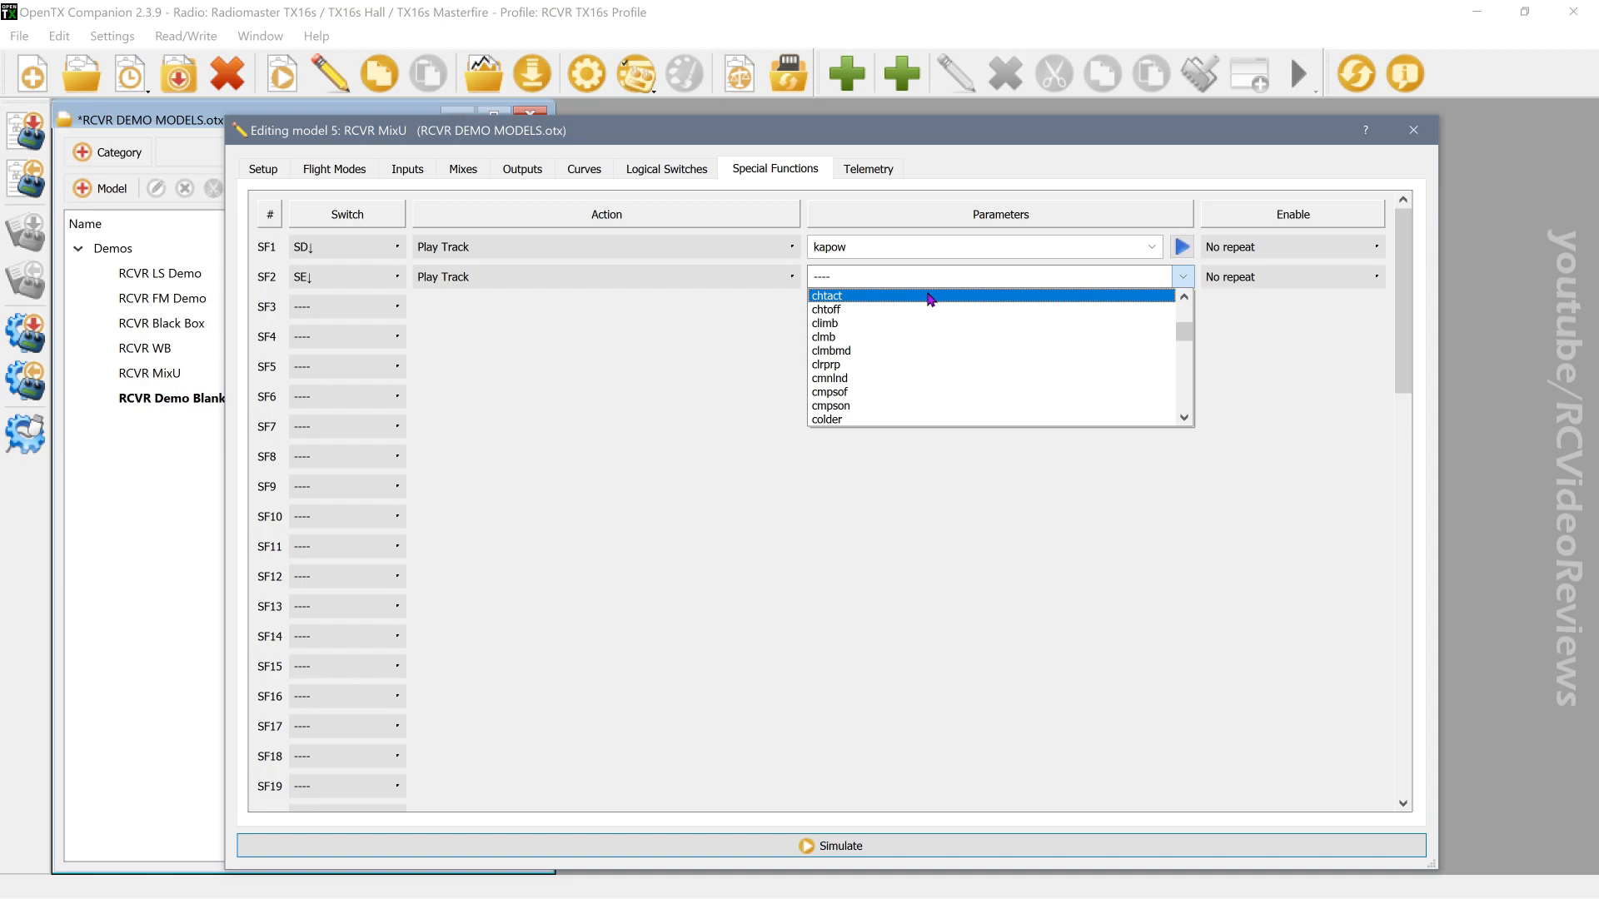
{"action": "left_click", "coordinate": [930, 296]}
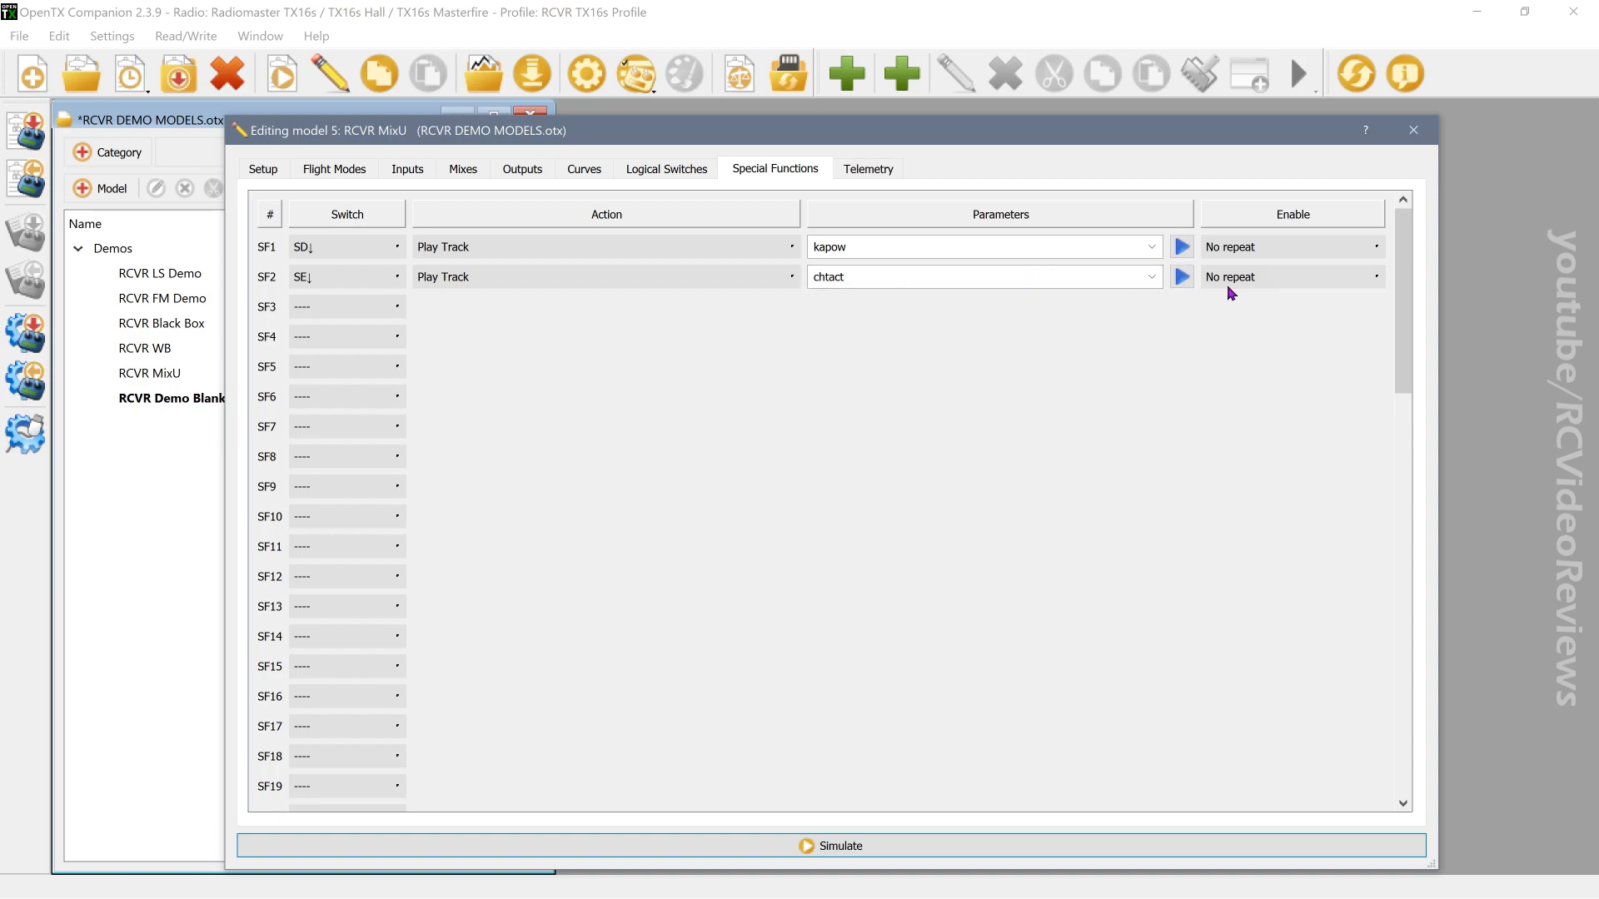
{"action": "left_click", "coordinate": [1182, 278]}
Step: Run the simulator with the left stick raised to about Y 36%, flip SE to middle and back down, and raise the stick to Y 43%
{"action": "left_click", "coordinate": [807, 847]}
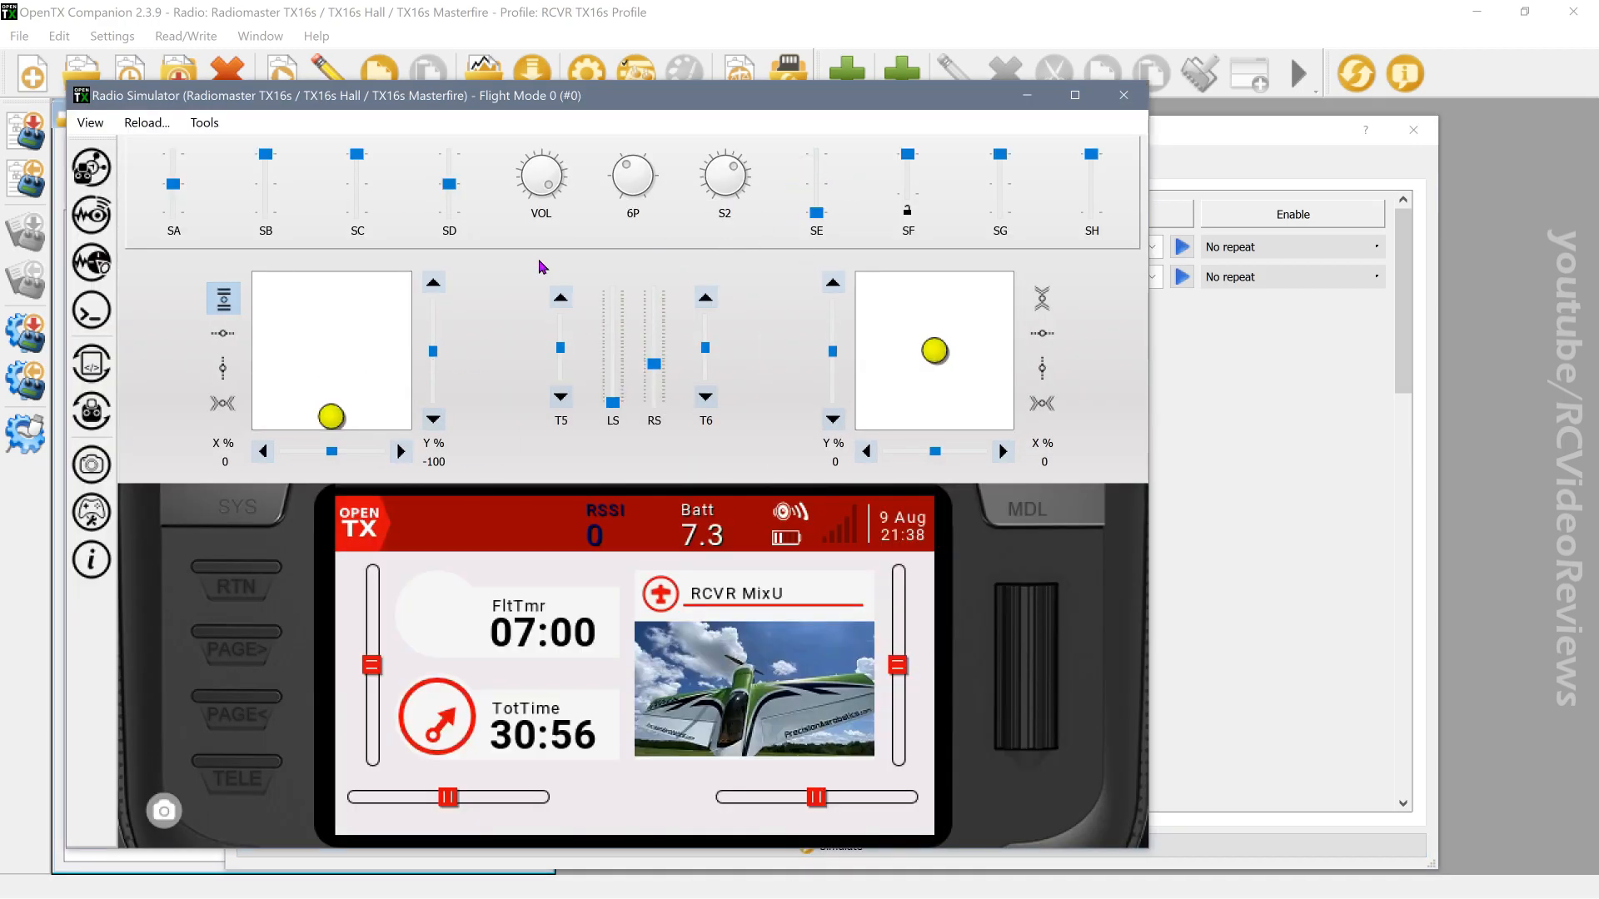
{"action": "left_click_drag", "start_coordinate": [325, 425], "coordinate": [332, 339]}
{"action": "left_click", "coordinate": [814, 181]}
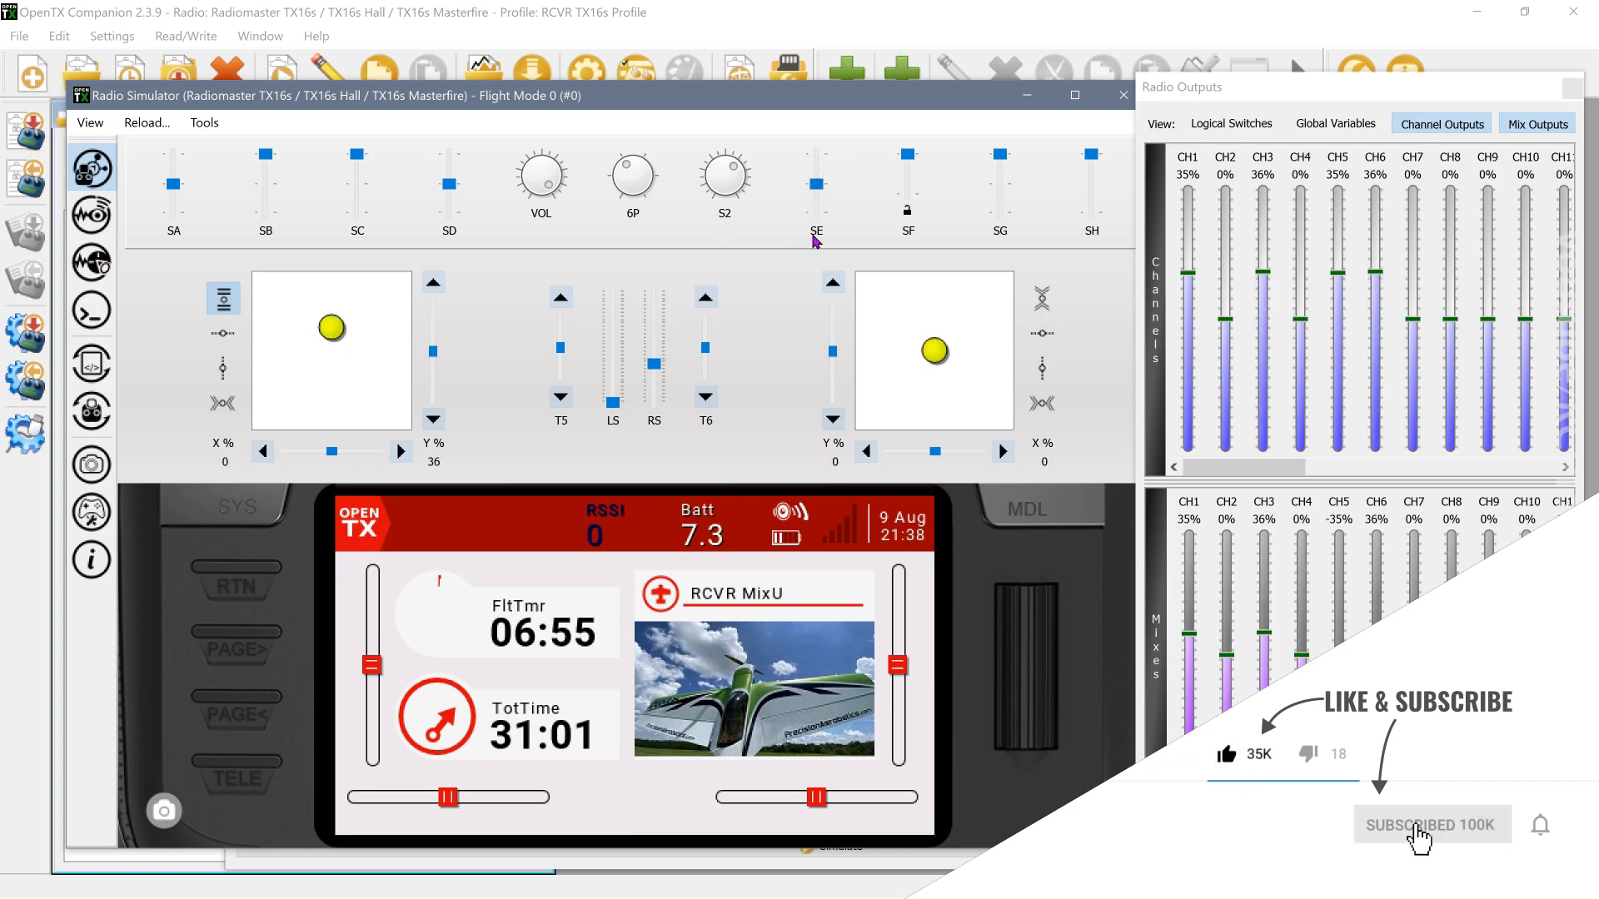
{"action": "left_click", "coordinate": [816, 212]}
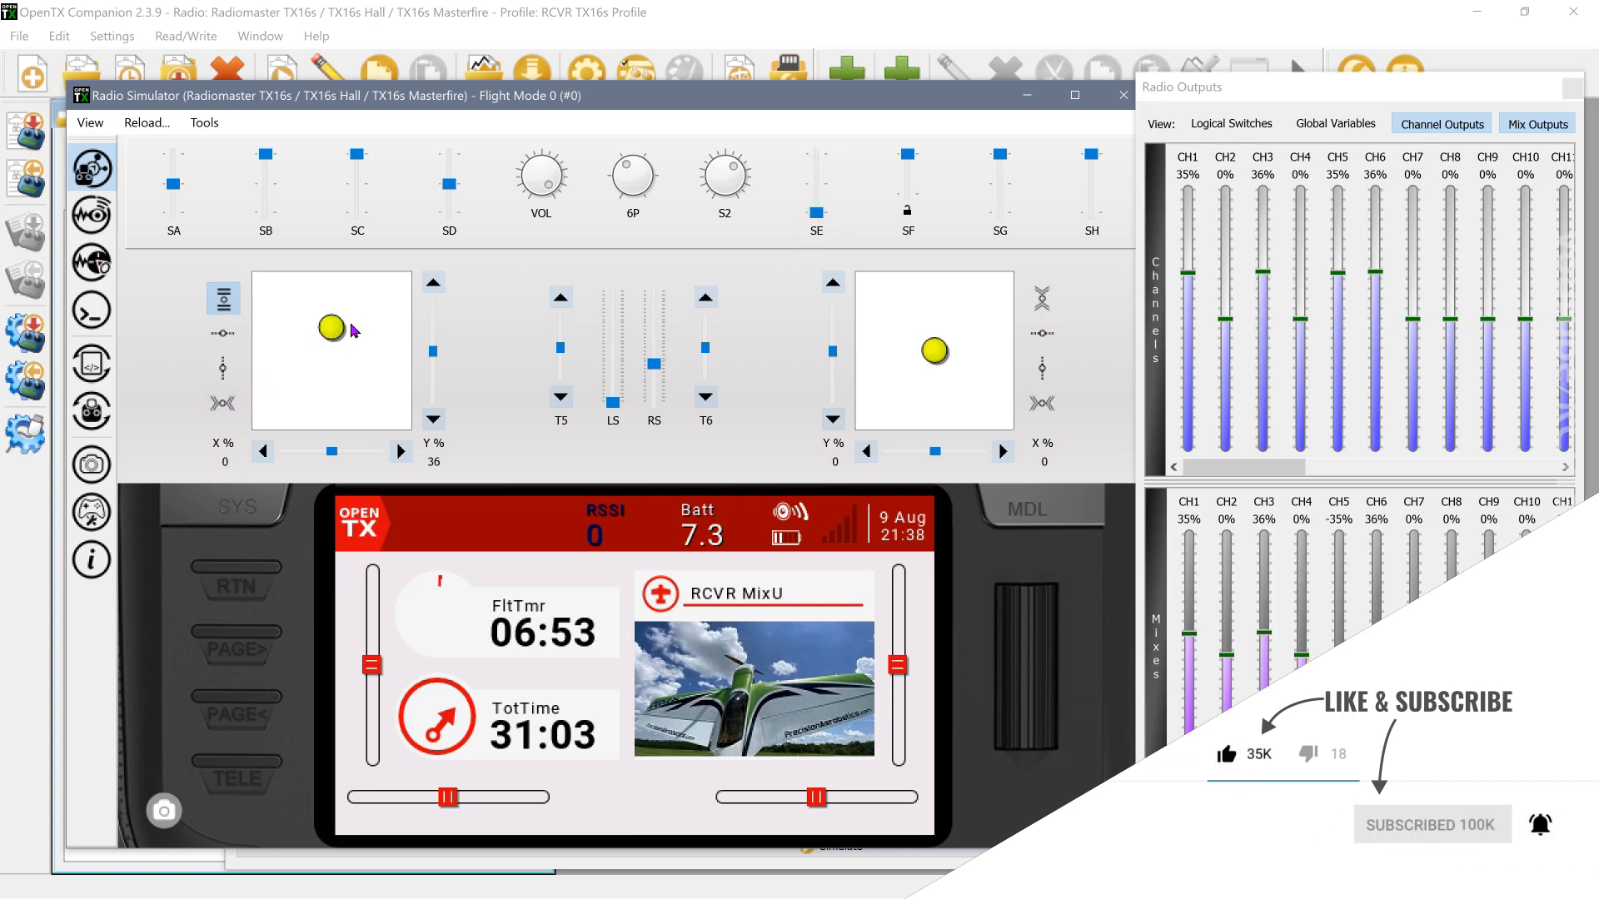
{"action": "left_click_drag", "start_coordinate": [336, 331], "coordinate": [331, 322]}
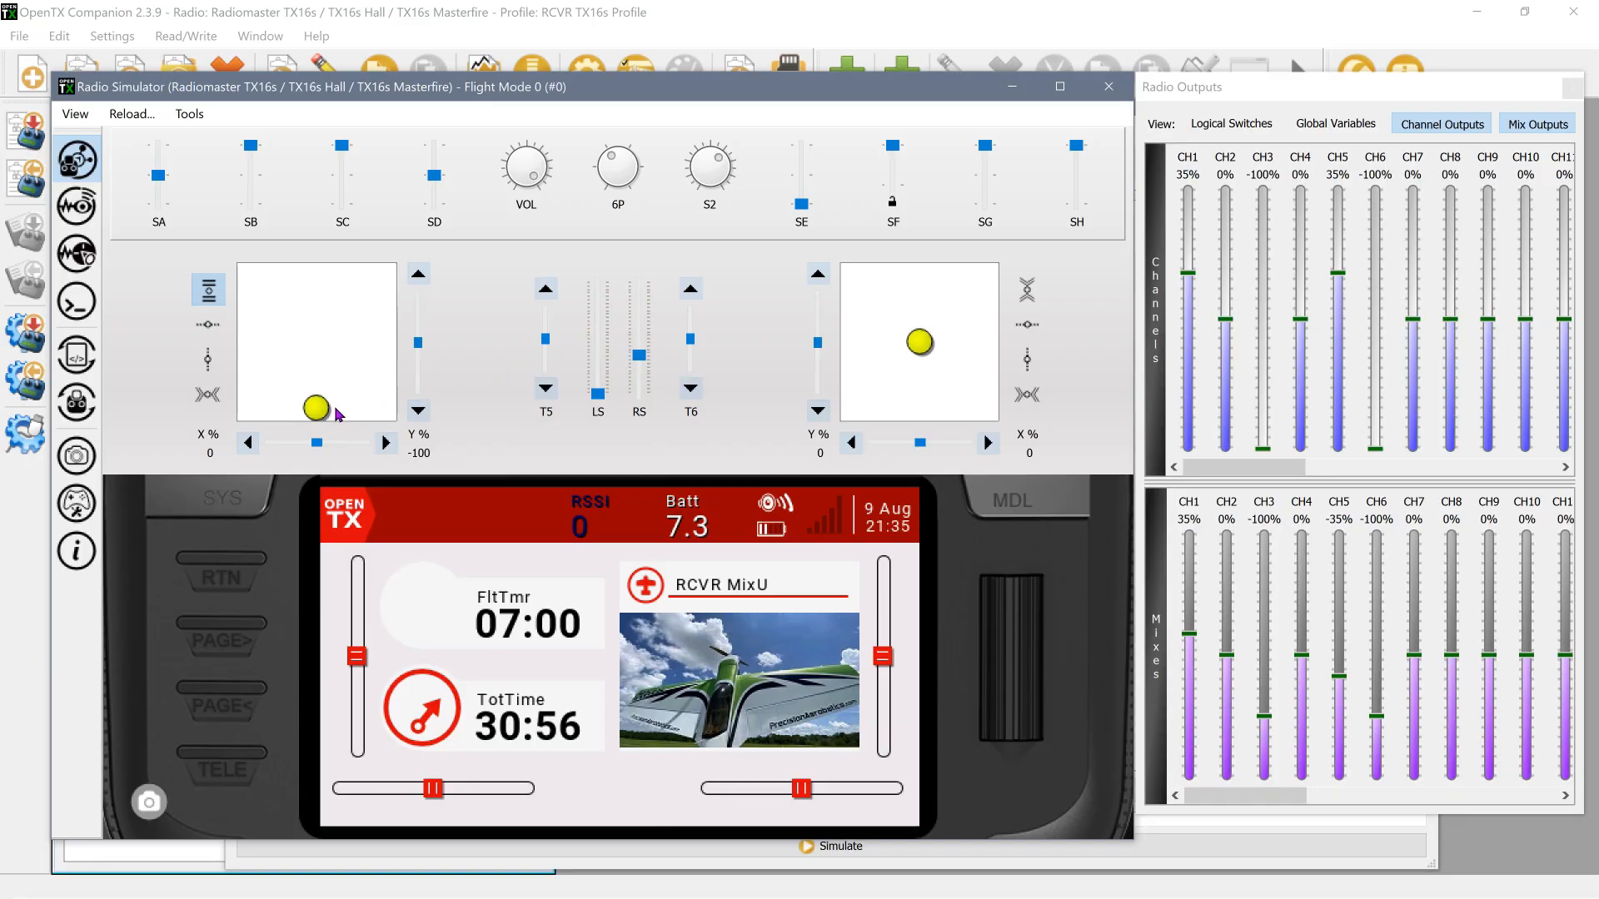
{"action": "left_click_drag", "start_coordinate": [318, 414], "coordinate": [330, 334]}
{"action": "left_click", "coordinate": [208, 359]}
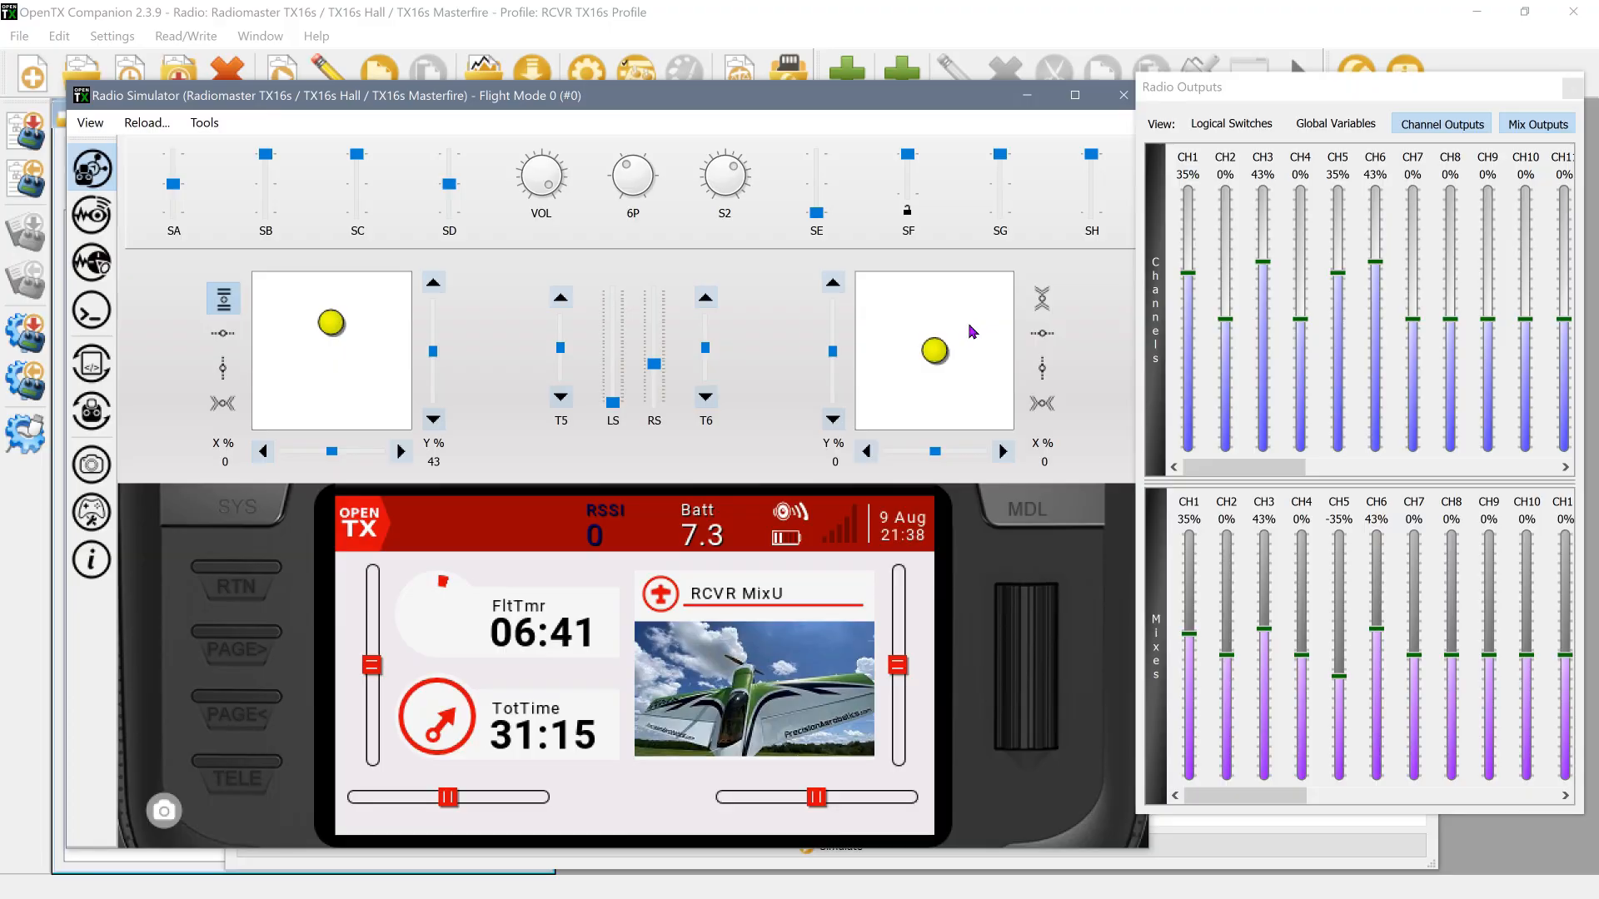